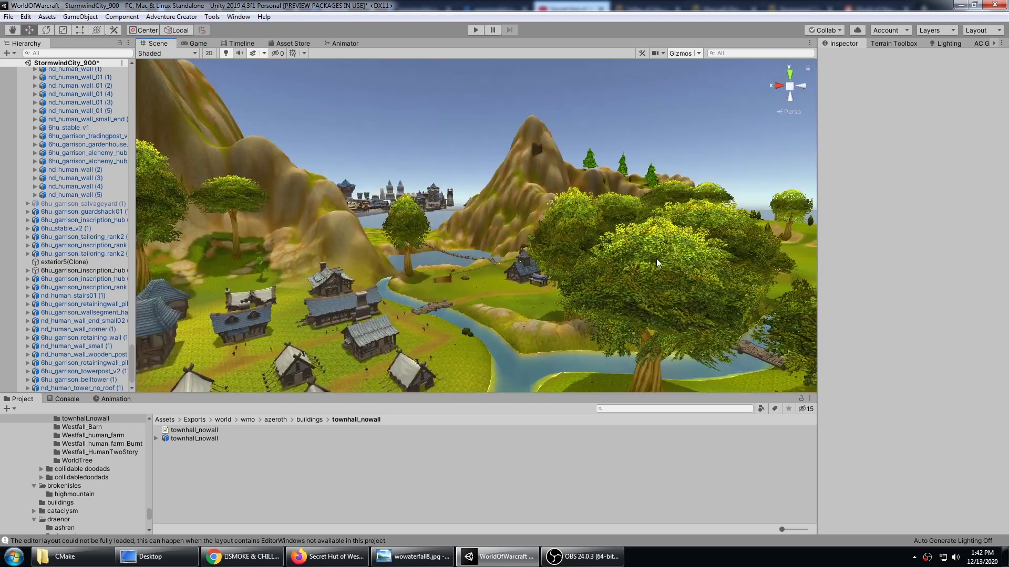
Step: Examine the village, the distant harbour city and the castle grounds in the scene
{"action": "left_click_drag", "start_coordinate": [554, 171], "coordinate": [457, 259], "text": "alt"}
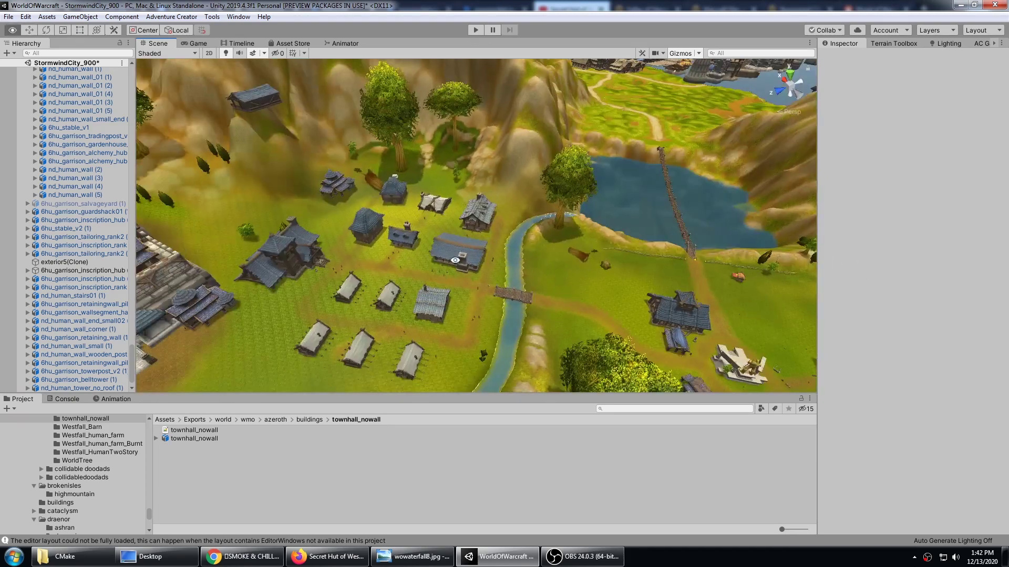
{"action": "middle_click_drag", "start_coordinate": [457, 259], "coordinate": [279, 440]}
{"action": "left_click_drag", "start_coordinate": [568, 381], "coordinate": [496, 263], "text": "alt"}
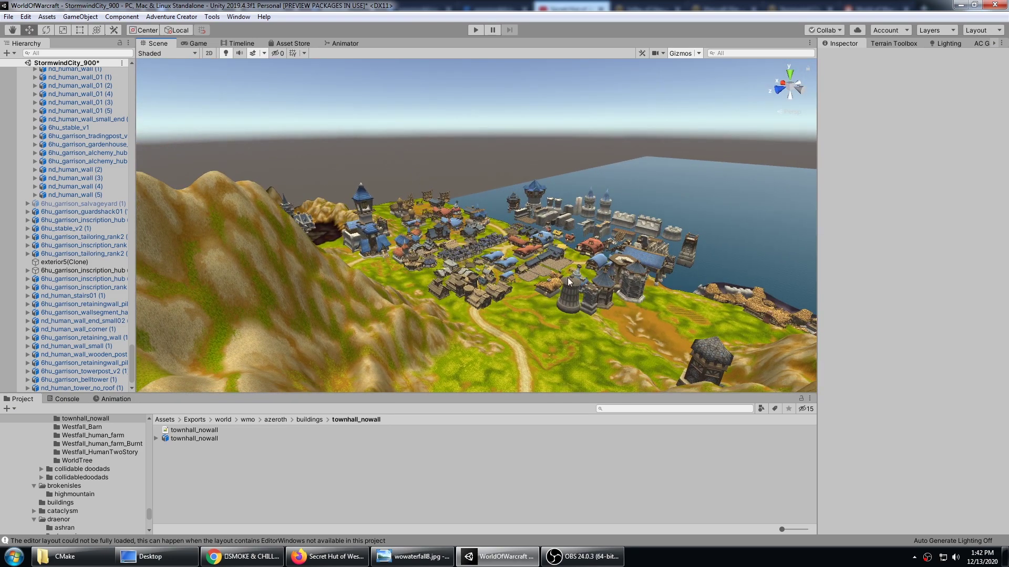
{"action": "middle_click_drag", "start_coordinate": [571, 281], "coordinate": [622, 237]}
{"action": "right_click_drag", "start_coordinate": [622, 237], "coordinate": [399, 273]}
{"action": "scroll", "coordinate": [522, 263], "scroll_direction": "up", "scroll_amount": 5}
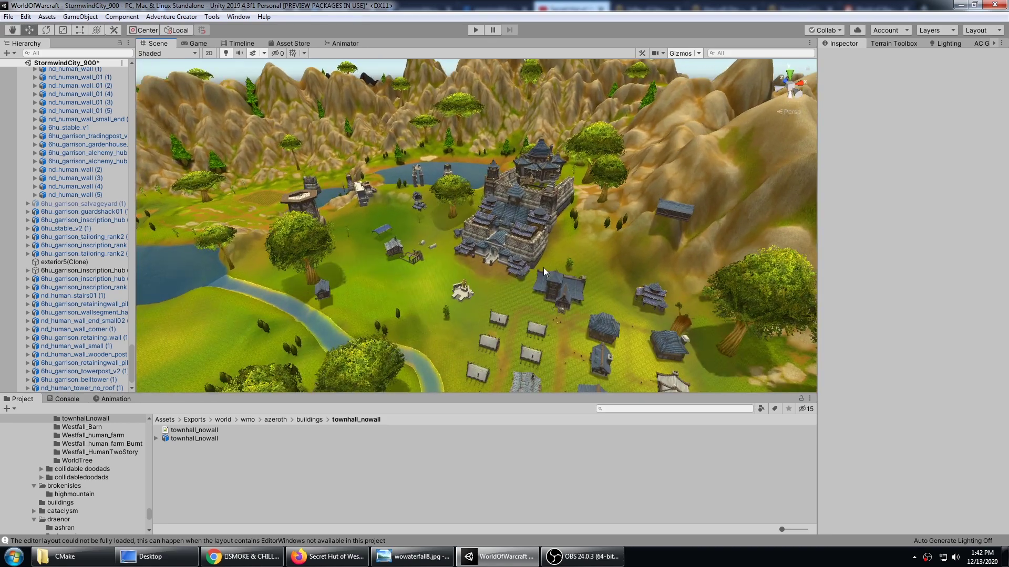
{"action": "scroll", "coordinate": [543, 268], "scroll_direction": "up", "scroll_amount": 4}
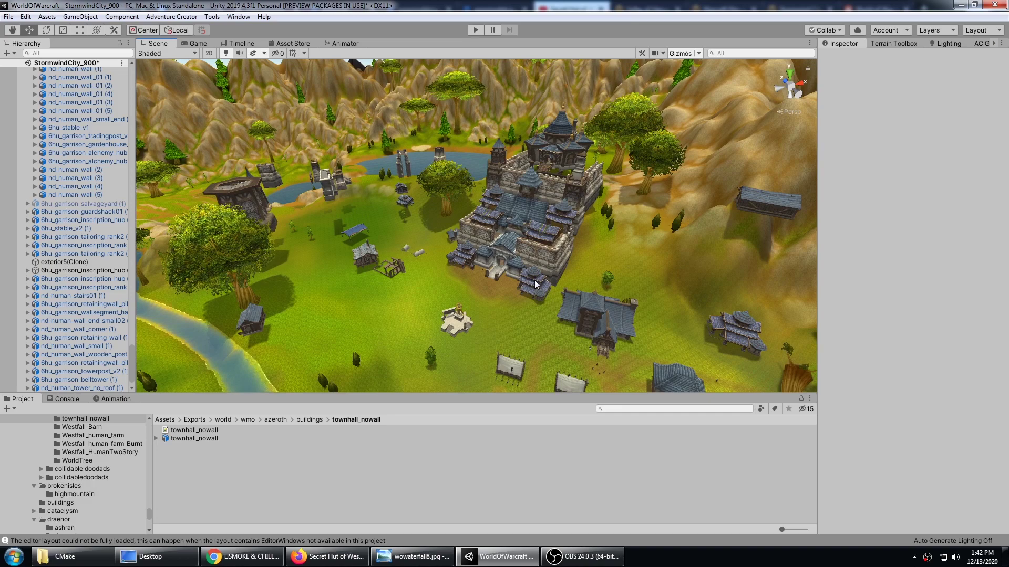
Step: Frame the small inscription hub building beside the castle entrance and examine the castle's front
{"action": "left_click", "coordinate": [535, 285]}
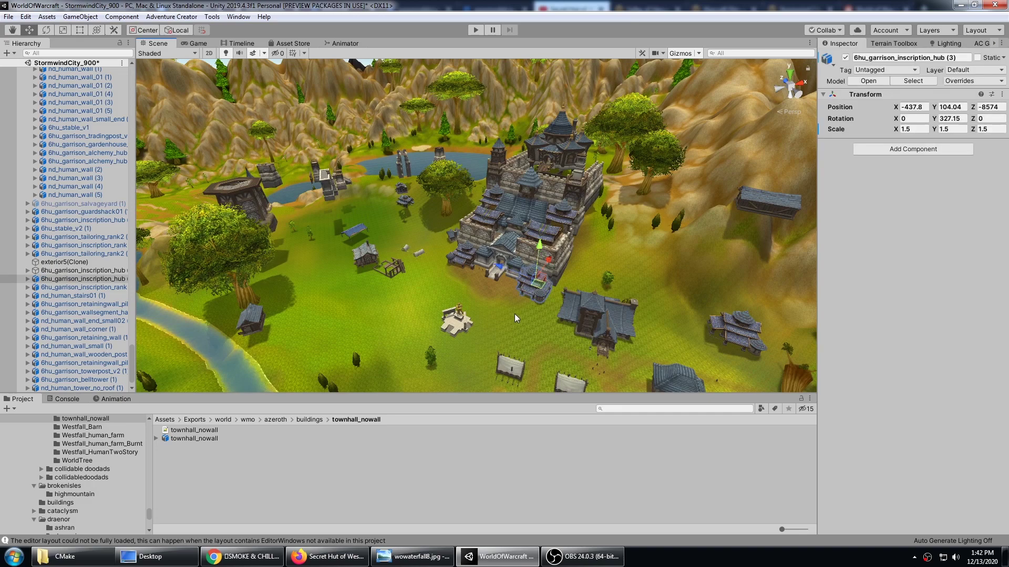
{"action": "key", "text": "f"}
{"action": "scroll", "coordinate": [477, 282], "scroll_direction": "down", "scroll_amount": 4}
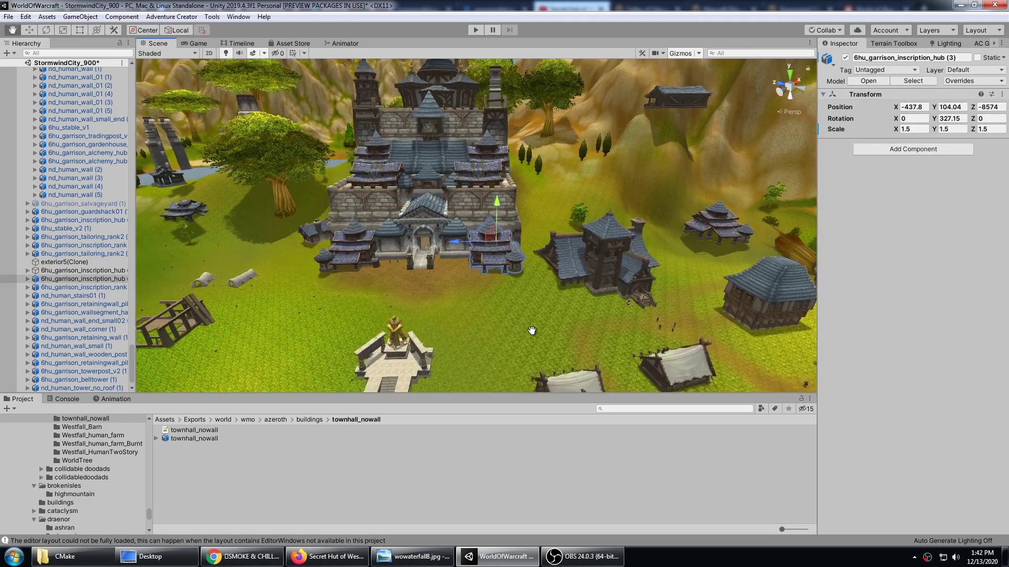
{"action": "right_click_drag", "start_coordinate": [538, 336], "coordinate": [555, 233]}
{"action": "left_click", "coordinate": [530, 144]}
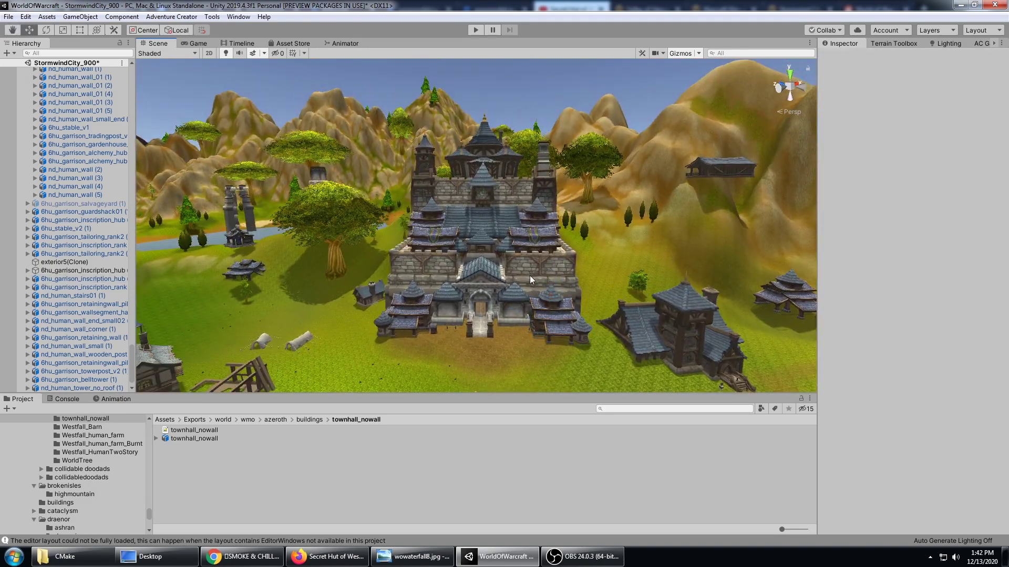
{"action": "right_click_drag", "start_coordinate": [537, 275], "coordinate": [475, 268]}
{"action": "scroll", "coordinate": [491, 254], "scroll_direction": "up", "scroll_amount": 5}
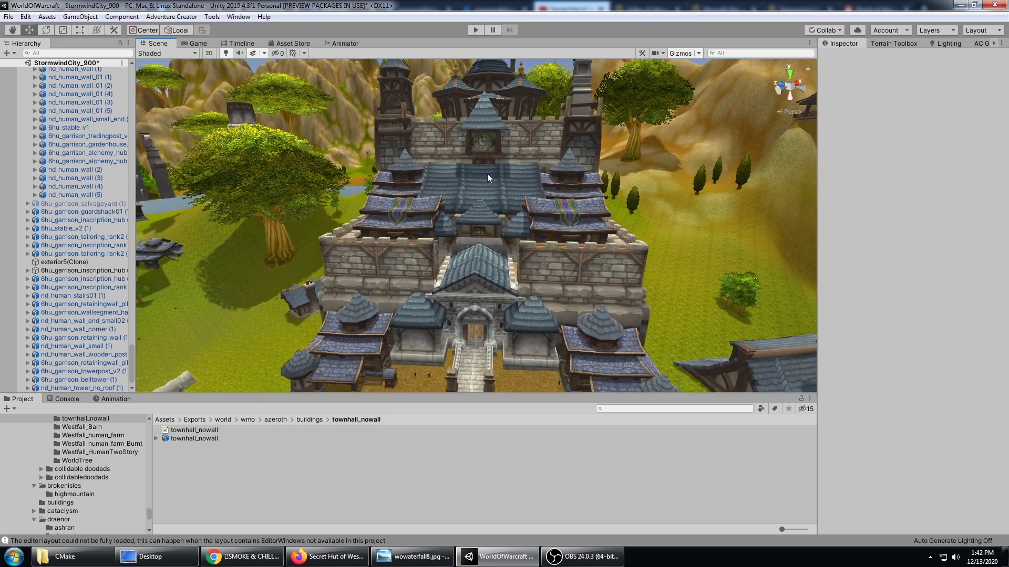
Step: Inspect the castle's large blue roof mesh and the small peaked roof above the clock by selecting each one
{"action": "left_click", "coordinate": [487, 173]}
{"action": "right_click_drag", "start_coordinate": [513, 202], "coordinate": [523, 136]}
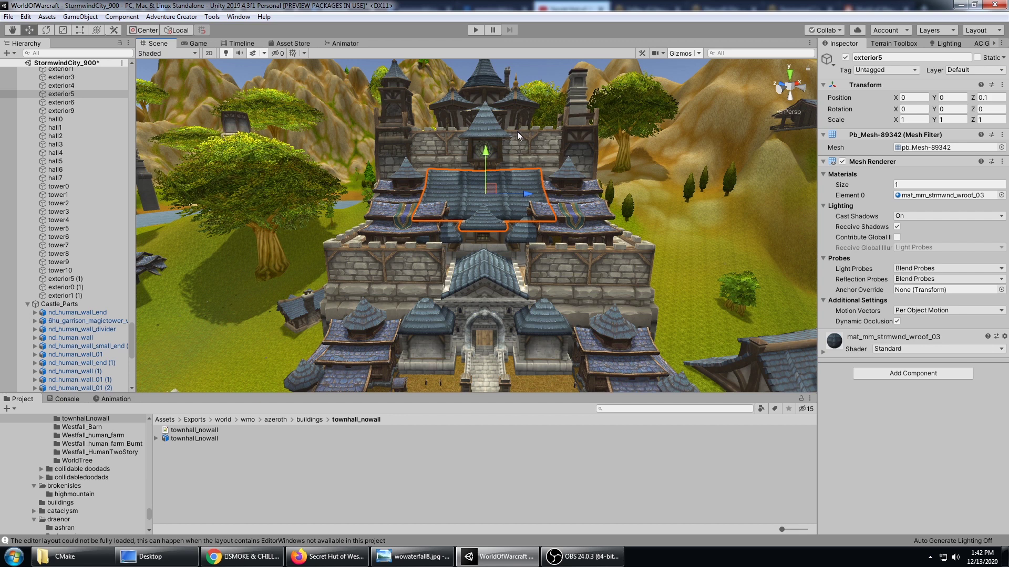
{"action": "left_click", "coordinate": [527, 66]}
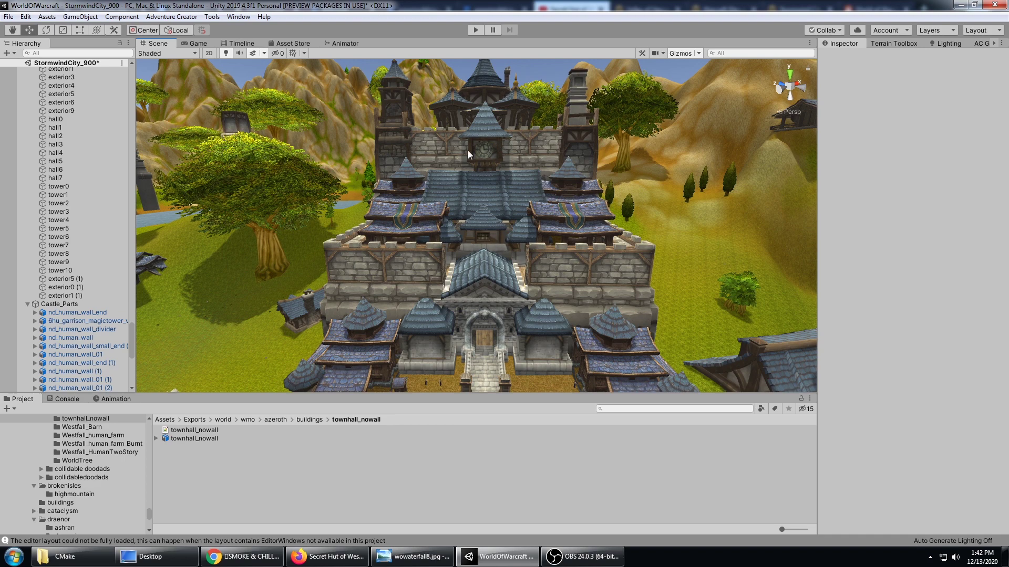
{"action": "left_click", "coordinate": [461, 136]}
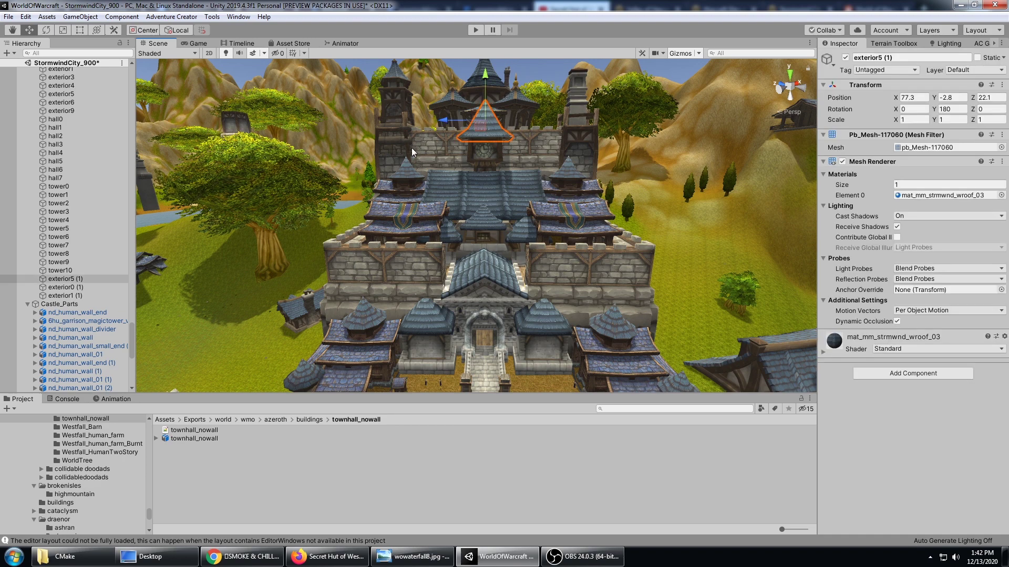
{"action": "middle_click_drag", "start_coordinate": [442, 134], "coordinate": [453, 208]}
{"action": "right_click_drag", "start_coordinate": [454, 208], "coordinate": [517, 171]}
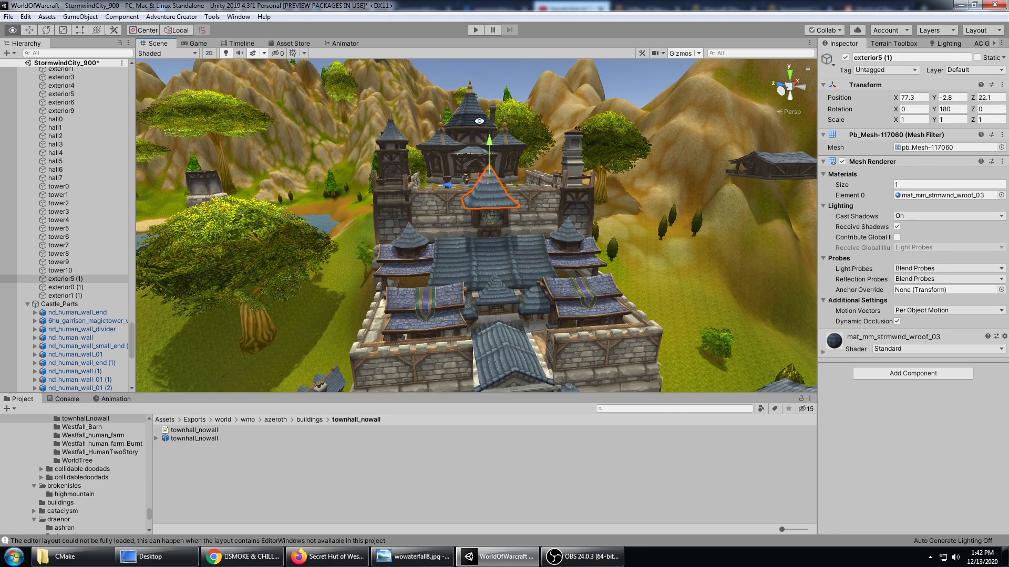
Step: Deactivate the retaining wall pillar standing inside the castle's corner wall end, and select that wall end
{"action": "middle_click_drag", "start_coordinate": [517, 171], "coordinate": [543, 249]}
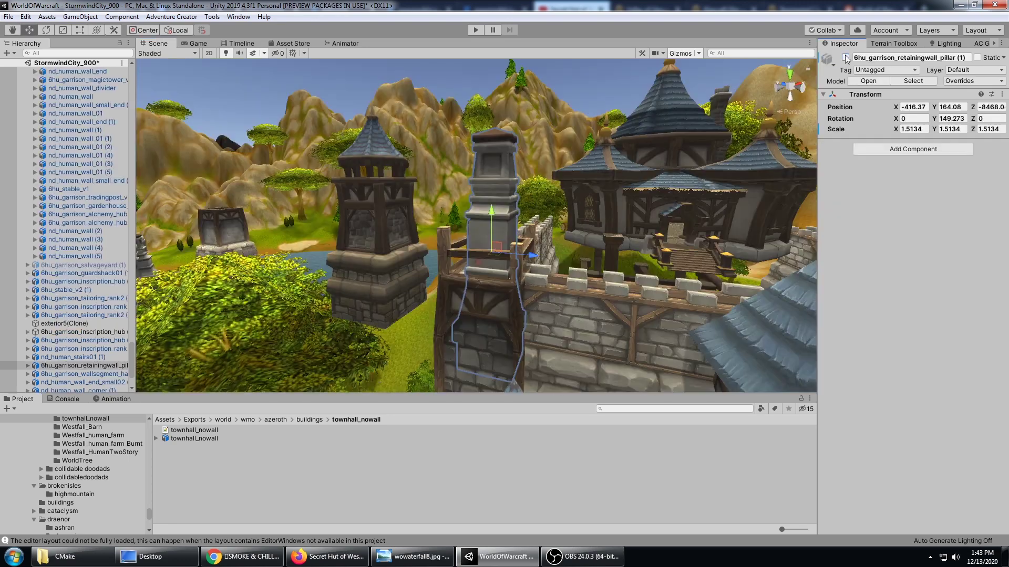
{"action": "left_click", "coordinate": [846, 57]}
{"action": "left_click", "coordinate": [487, 306]}
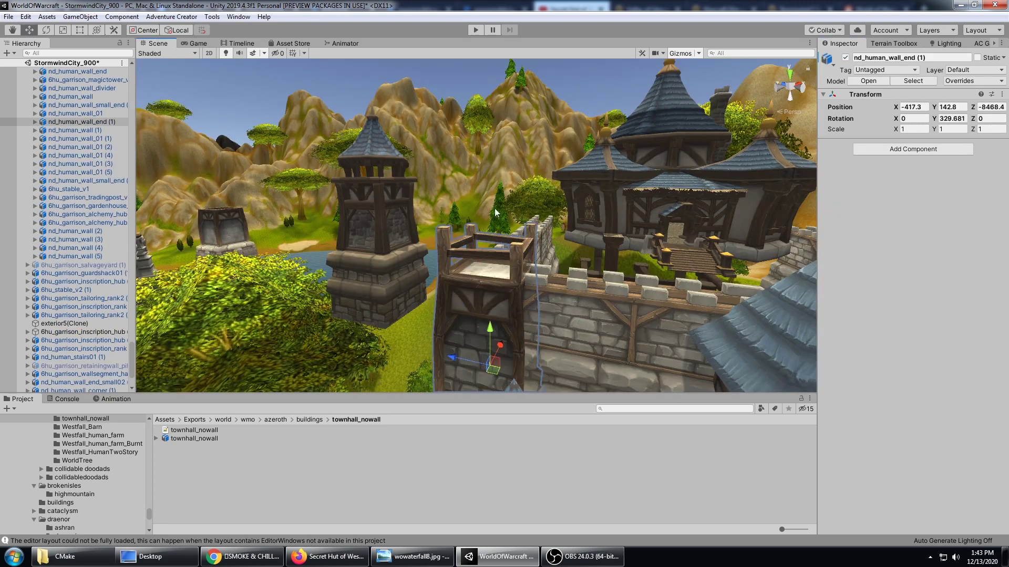
{"action": "right_click_drag", "start_coordinate": [496, 204], "coordinate": [538, 220]}
{"action": "middle_click_drag", "start_coordinate": [538, 221], "coordinate": [552, 219]}
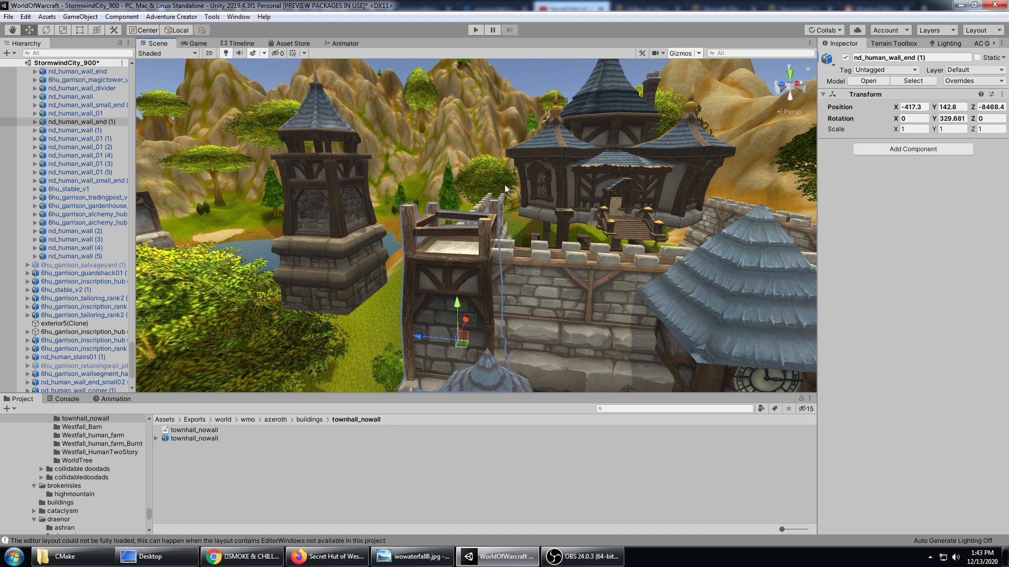
Step: Select the free-standing 6hu_garrison_towerpost_v2 (1) tower next to the castle's corner wall end
{"action": "scroll", "coordinate": [513, 195], "scroll_direction": "up", "scroll_amount": 4}
{"action": "right_click_drag", "start_coordinate": [513, 195], "coordinate": [530, 221]}
{"action": "middle_click_drag", "start_coordinate": [529, 221], "coordinate": [550, 376]}
{"action": "right_click_drag", "start_coordinate": [550, 373], "coordinate": [519, 263]}
{"action": "left_click", "coordinate": [304, 146]}
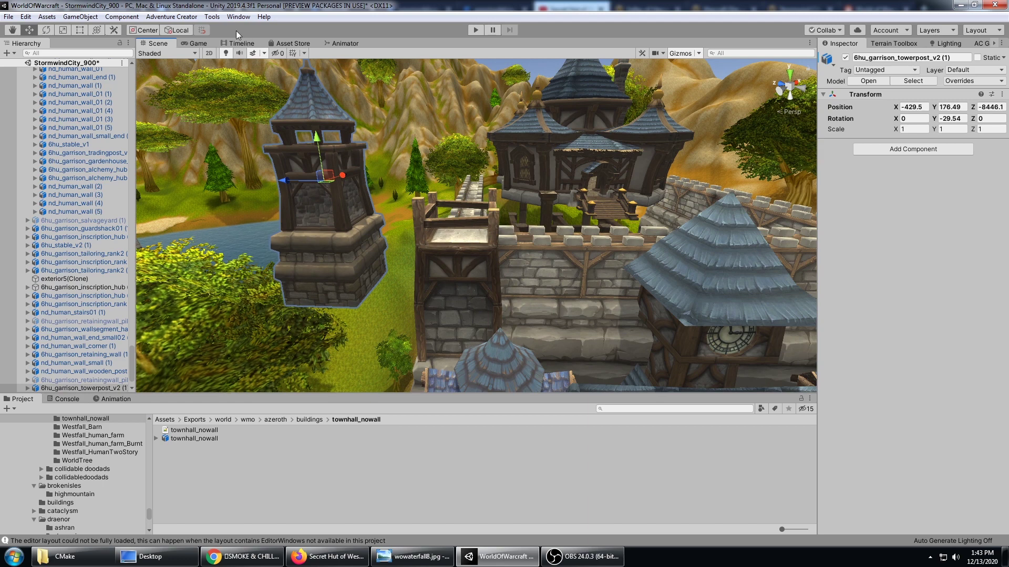
Step: Look up ProBuilder in the Package Manager's package list and close the list
{"action": "left_click", "coordinate": [213, 17]}
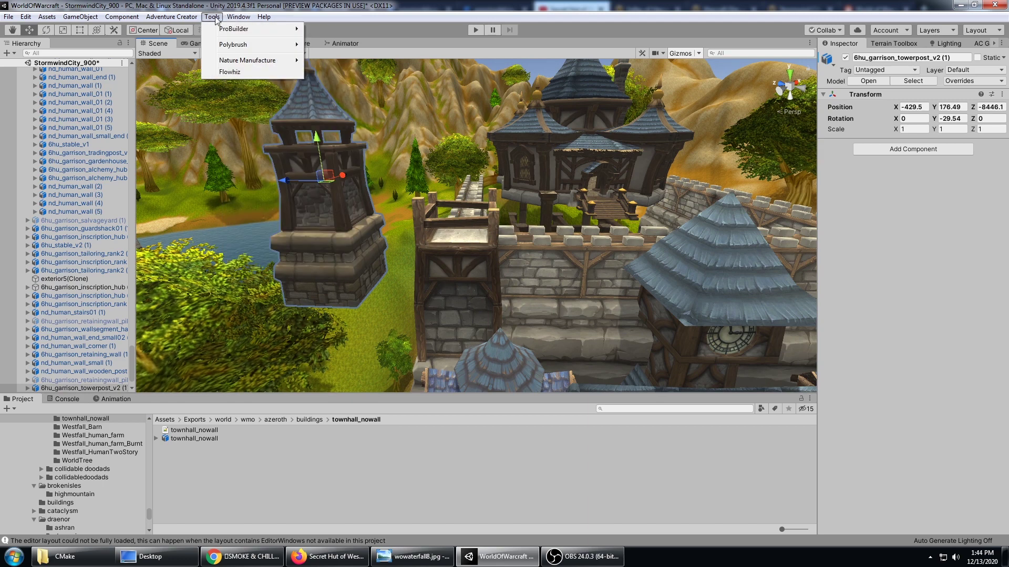
{"action": "left_click", "coordinate": [238, 17]}
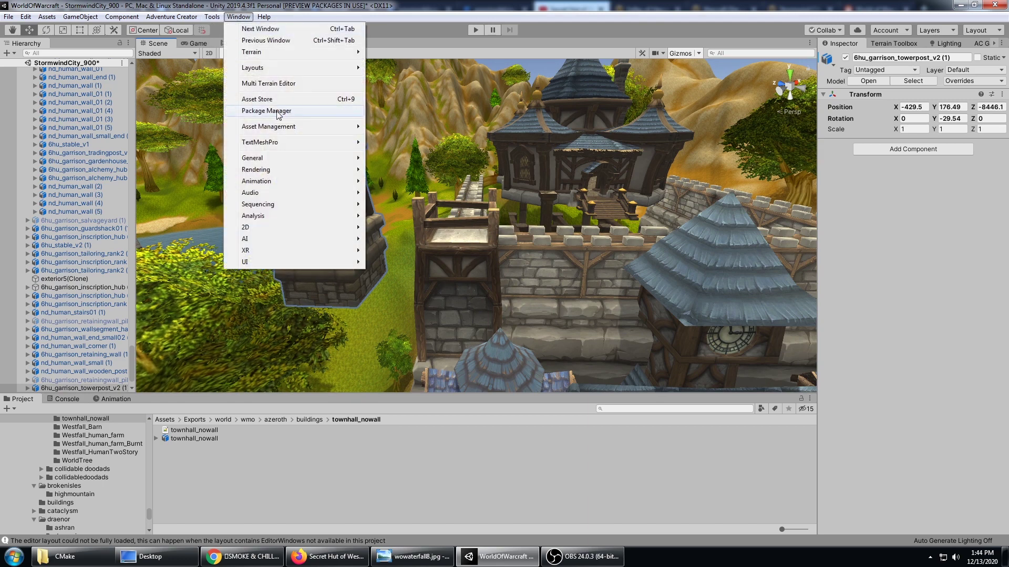
{"action": "left_click", "coordinate": [253, 115]}
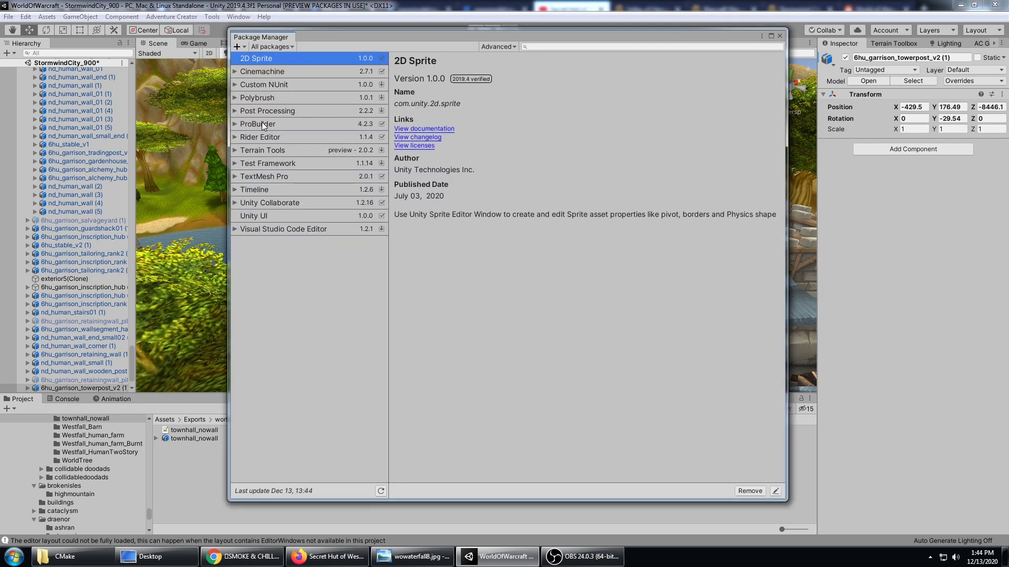
{"action": "left_click", "coordinate": [780, 35]}
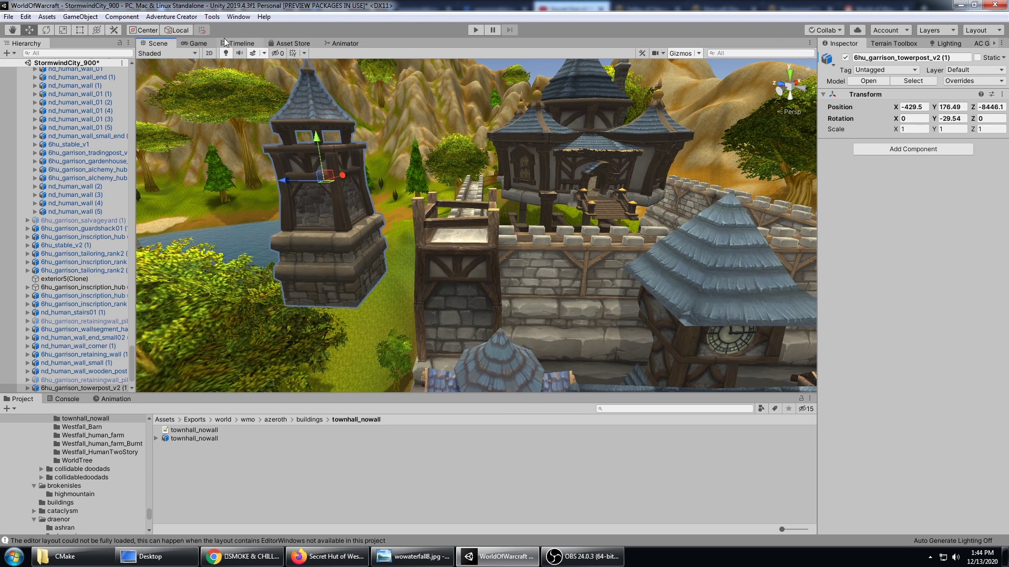
Step: Open the ProBuilder window, dock it beside the Hierarchy and narrow it to fit its tool names
{"action": "left_click", "coordinate": [239, 16]}
{"action": "mouse_move", "coordinate": [213, 16]}
{"action": "mouse_move", "coordinate": [247, 28]}
{"action": "left_click", "coordinate": [346, 29]}
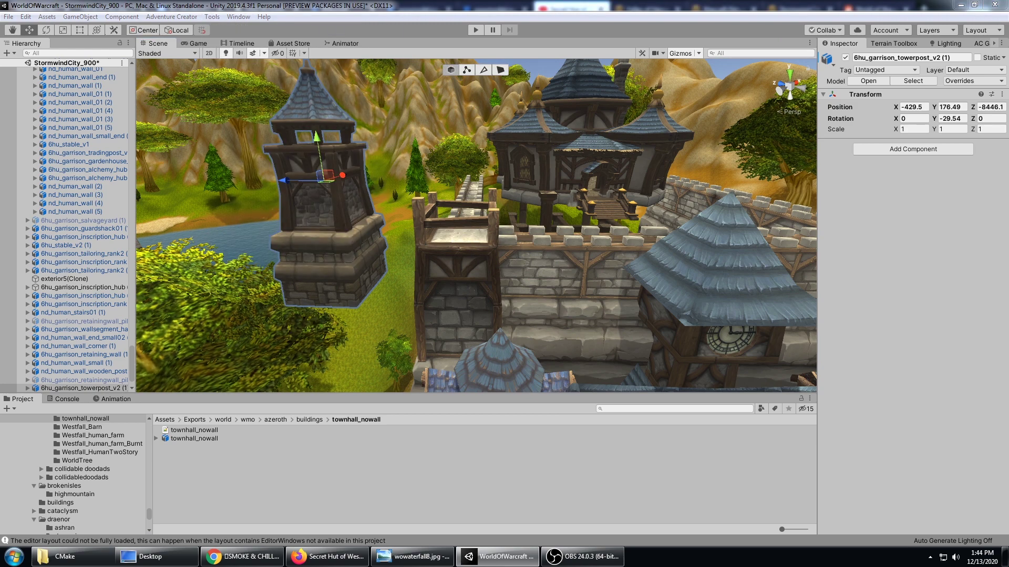
{"action": "left_click_drag", "start_coordinate": [44, 28], "coordinate": [11, 52]}
{"action": "left_click_drag", "start_coordinate": [102, 87], "coordinate": [42, 87]}
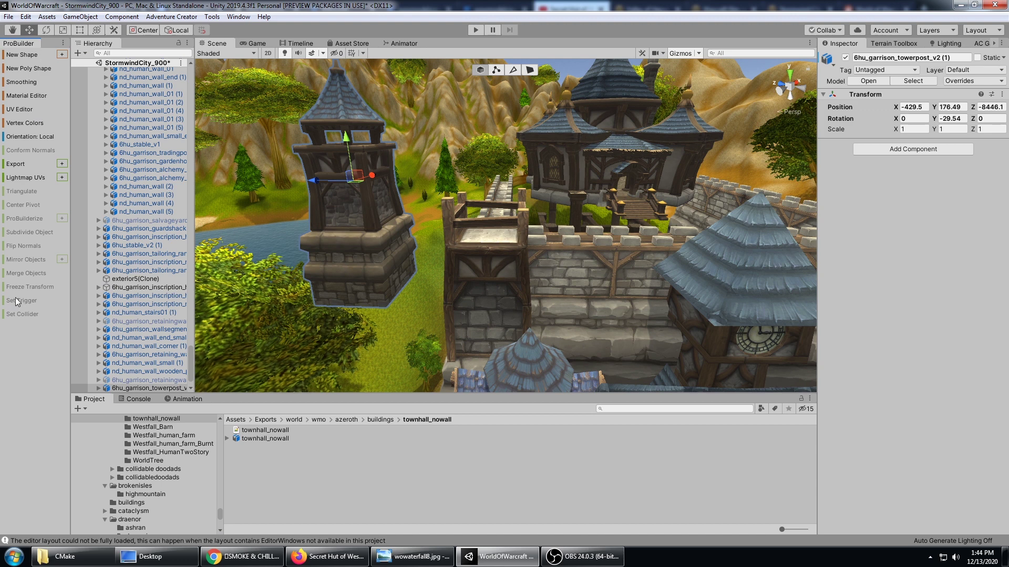
Step: Try ProBuilder's icon mode at a narrow width, and restore the text mode and the wider window
{"action": "left_click", "coordinate": [63, 43]}
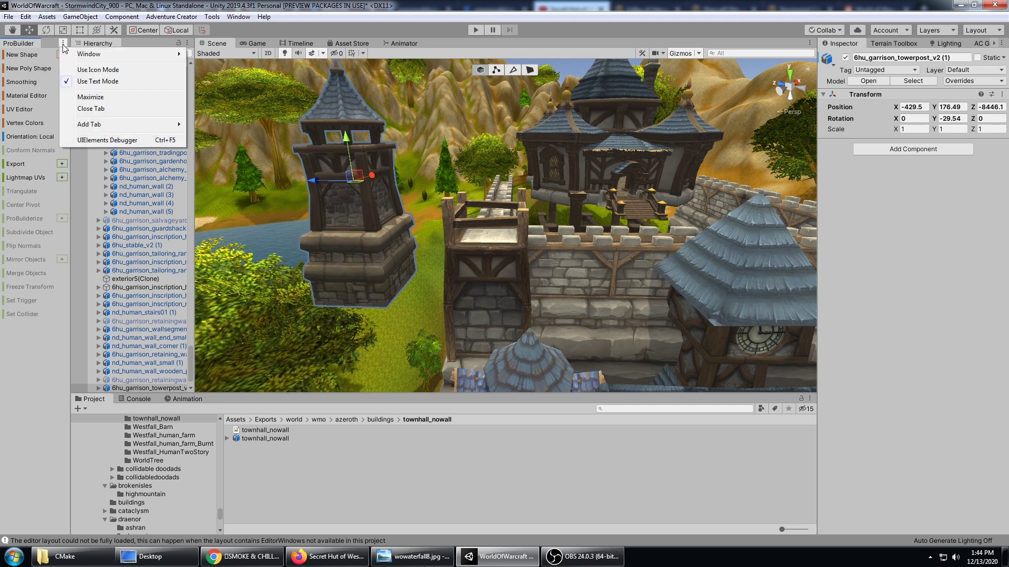
{"action": "left_click", "coordinate": [102, 75]}
{"action": "left_click_drag", "start_coordinate": [68, 106], "coordinate": [29, 158]}
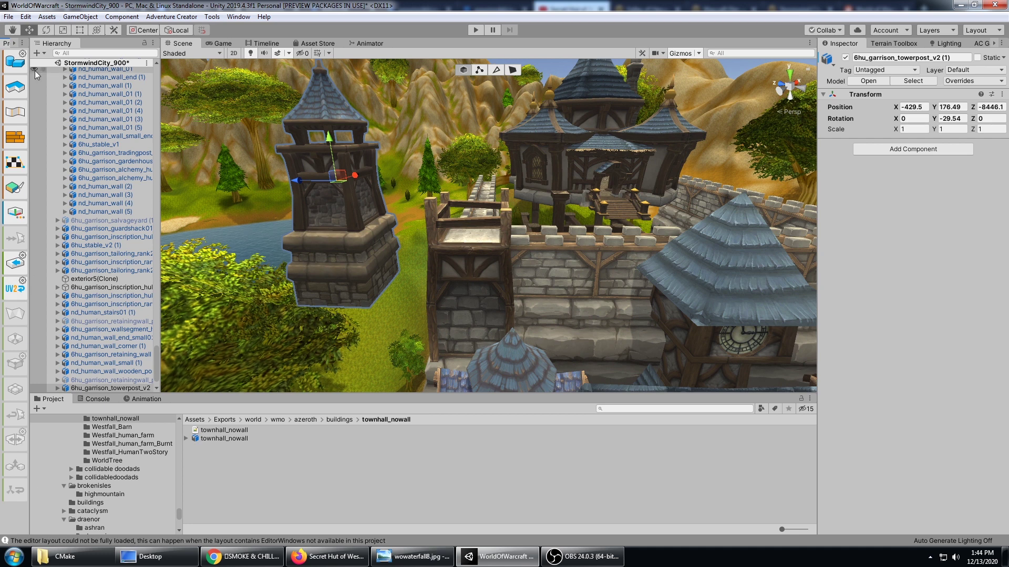
{"action": "left_click_drag", "start_coordinate": [29, 62], "coordinate": [70, 62]}
{"action": "left_click", "coordinate": [63, 43]}
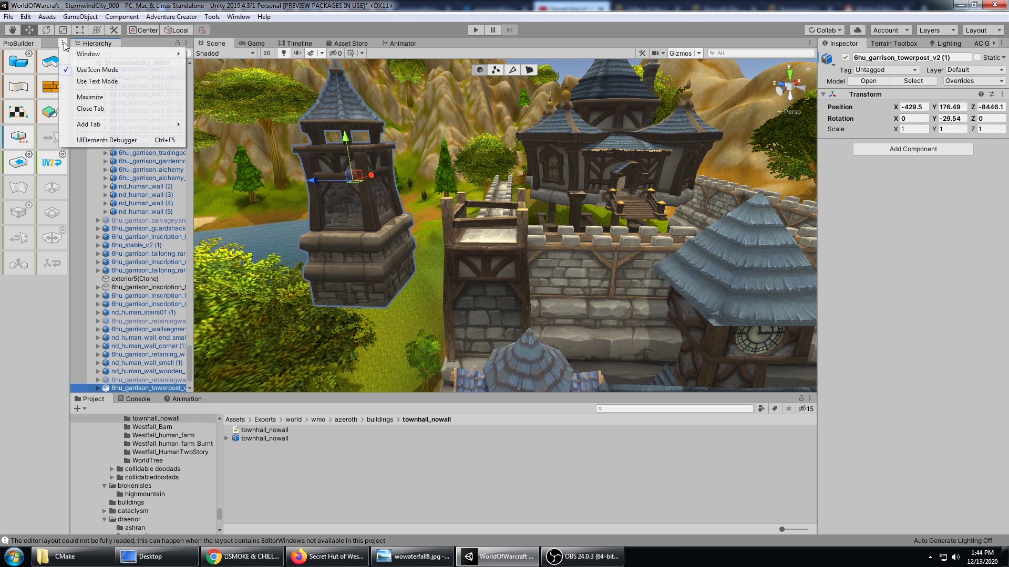
{"action": "left_click", "coordinate": [96, 81]}
{"action": "left_click_drag", "start_coordinate": [68, 104], "coordinate": [46, 105]}
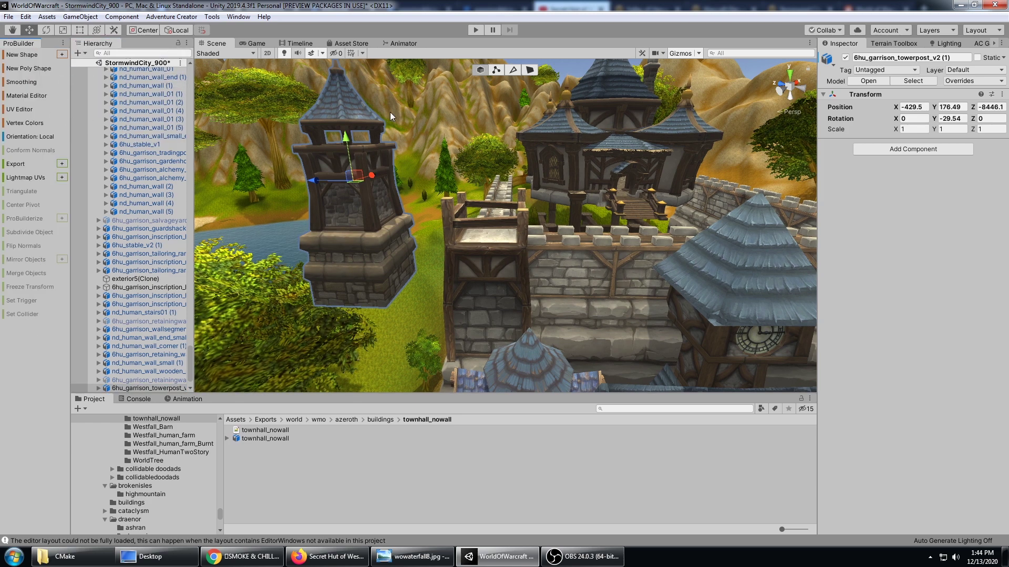
Step: Expand the 6hu_garrison_towerpost_v2 (1) tower and go through its meshes to select the stone base postv212
{"action": "left_click_drag", "start_coordinate": [428, 147], "coordinate": [433, 117], "text": "alt"}
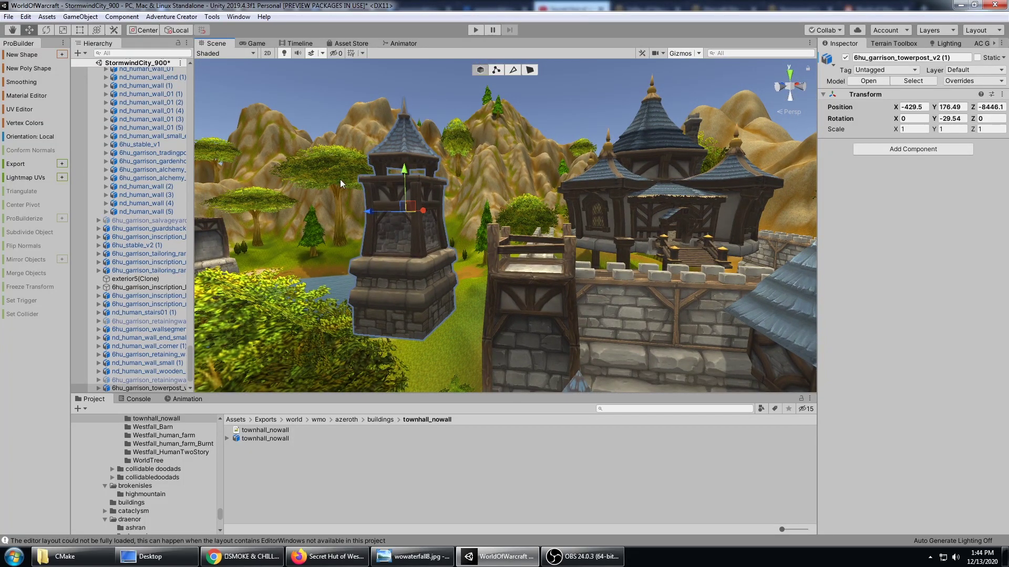
{"action": "middle_click", "coordinate": [150, 210]}
{"action": "scroll", "coordinate": [126, 333], "scroll_direction": "down", "scroll_amount": 2}
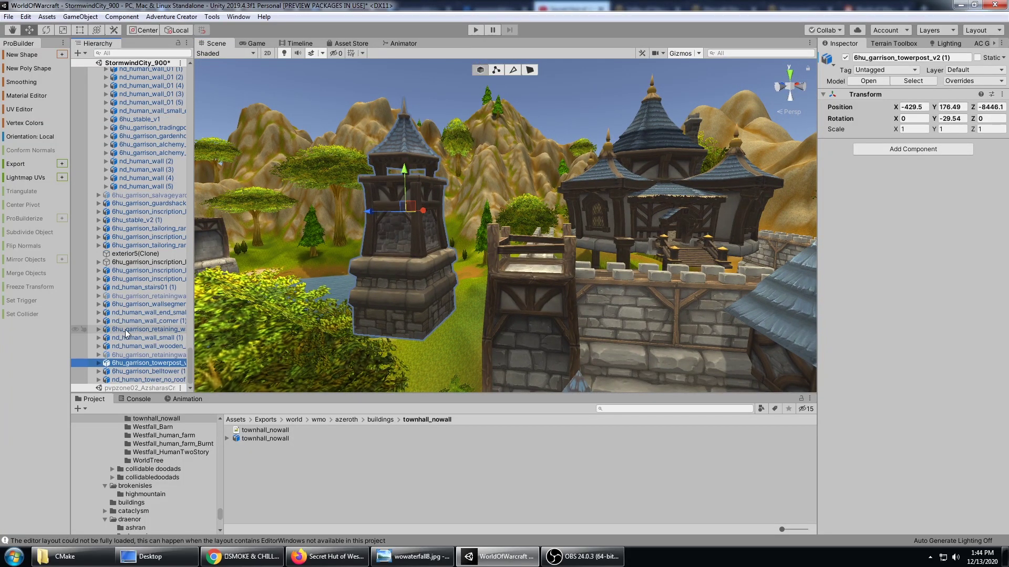
{"action": "key", "text": "Right"}
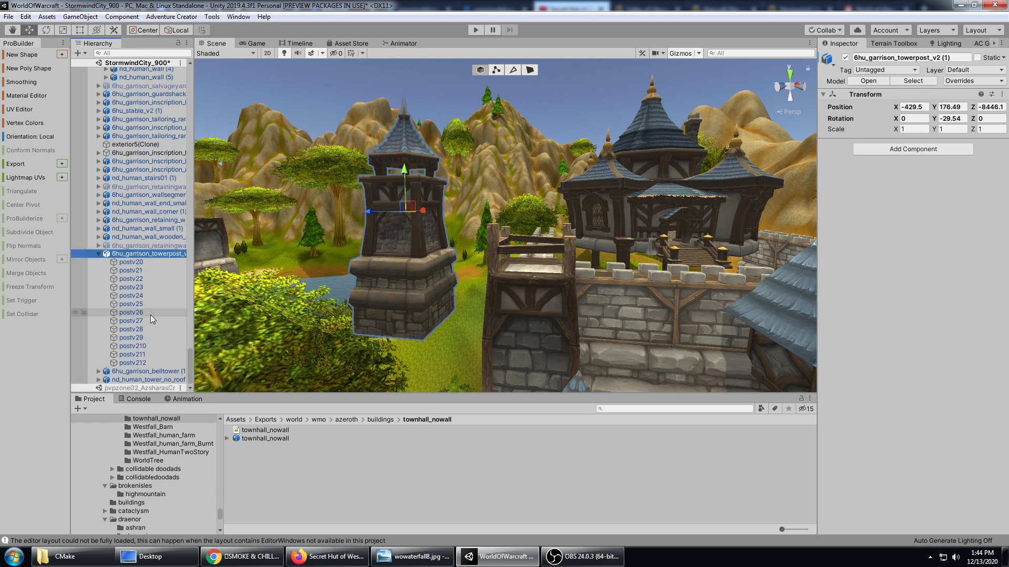
{"action": "left_click", "coordinate": [158, 329]}
{"action": "key", "text": "Down"}
{"action": "key", "text": "Down"}
{"action": "key", "text": "Down"}
{"action": "key", "text": "Down"}
{"action": "key", "text": "Down"}
{"action": "key", "text": "Up"}
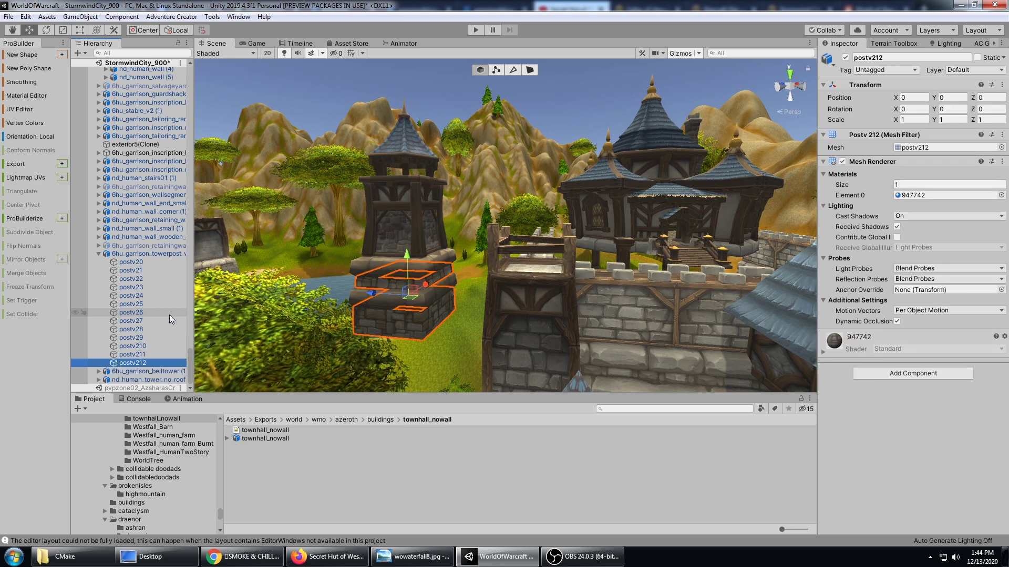
{"action": "key", "text": "Up"}
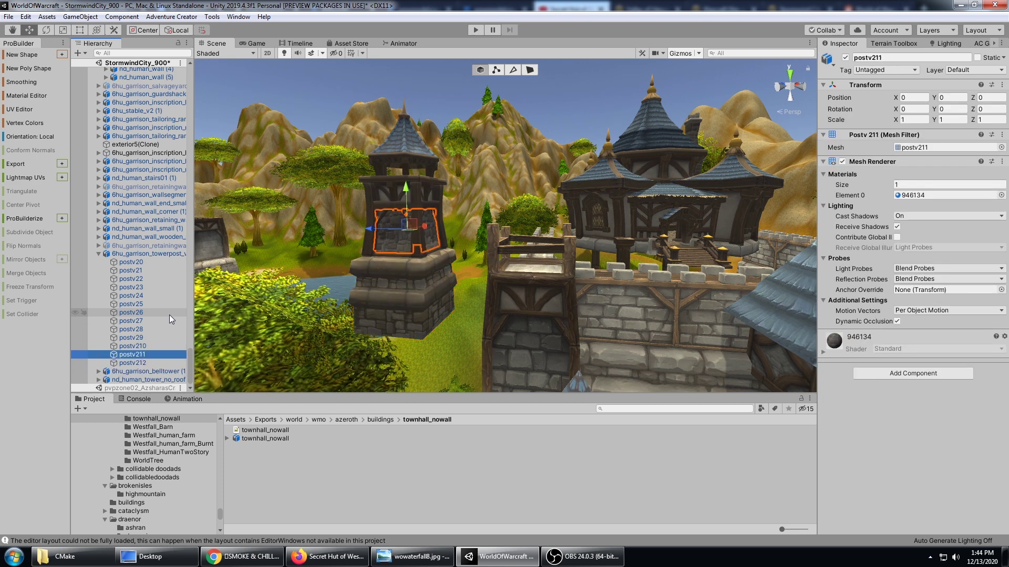
{"action": "key", "text": "Down"}
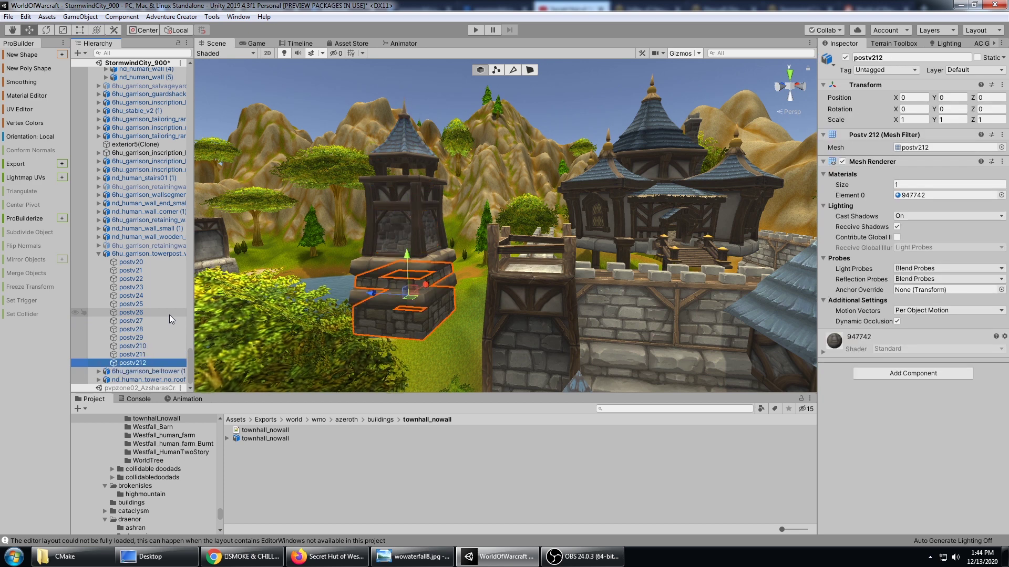
Step: Deactivate the postv212 mesh and the remaining stone base mesh beneath the tower post
{"action": "left_click", "coordinate": [846, 57]}
{"action": "left_click", "coordinate": [378, 299]}
{"action": "left_click", "coordinate": [378, 298]}
{"action": "left_click", "coordinate": [847, 59]}
Step: Select the end wall tower beside the belltower and expand its nd_human_wall_end (1) object under Castle_Parts
{"action": "left_click_drag", "start_coordinate": [465, 219], "coordinate": [478, 283], "text": "alt"}
{"action": "left_click", "coordinate": [462, 324]}
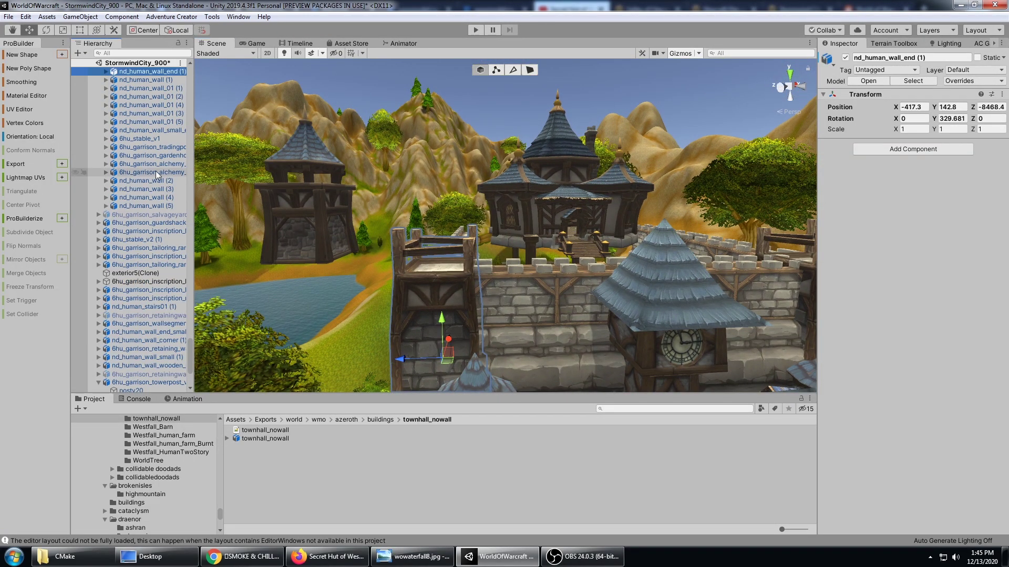
{"action": "scroll", "coordinate": [119, 229], "scroll_direction": "up", "scroll_amount": 6}
{"action": "left_click", "coordinate": [120, 229]}
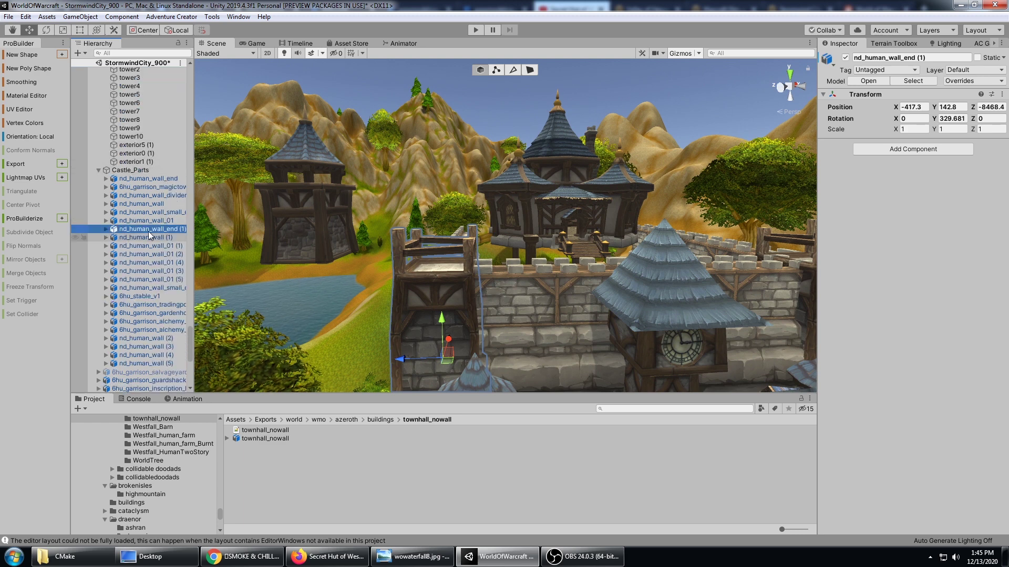
{"action": "left_click", "coordinate": [106, 229]}
Step: Select the wooden frame mesh wall_end2 of the end wall tower, and toggle it inactive and active again to identify its parts
{"action": "left_click", "coordinate": [144, 246]}
{"action": "left_click", "coordinate": [397, 247]}
{"action": "left_click", "coordinate": [398, 247]}
{"action": "left_click_drag", "start_coordinate": [396, 267], "coordinate": [476, 206], "text": "alt"}
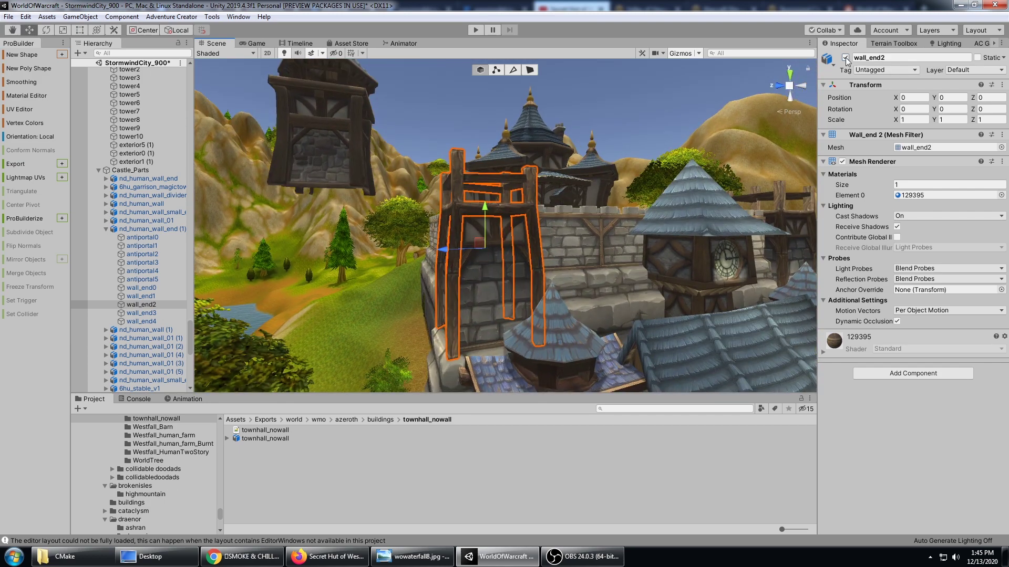
{"action": "left_click", "coordinate": [846, 58]}
{"action": "left_click", "coordinate": [846, 58]}
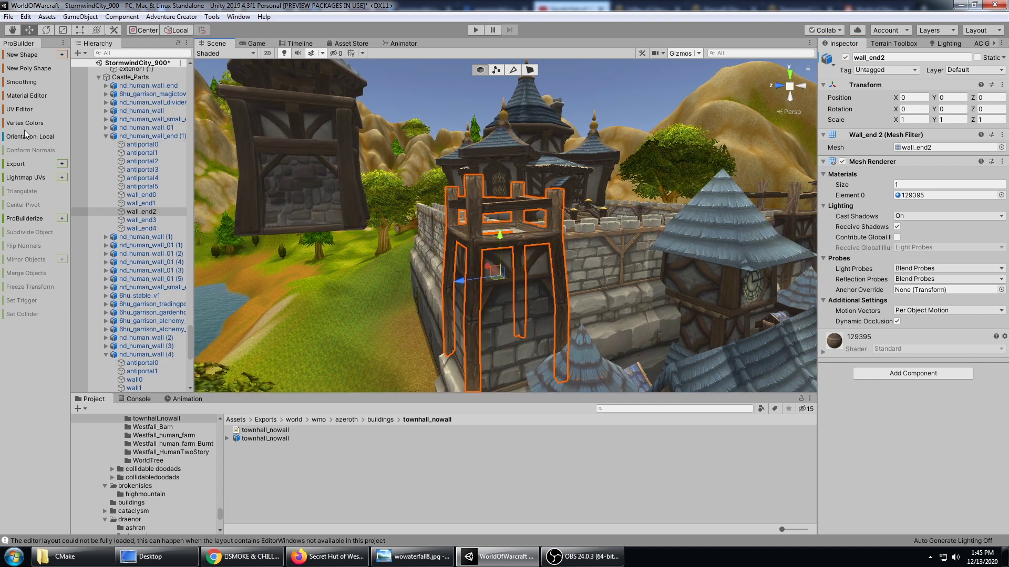
Step: Convert the wall_end2 mesh into an editable ProBuilder mesh with Pro Builderize
{"action": "left_click", "coordinate": [211, 19]}
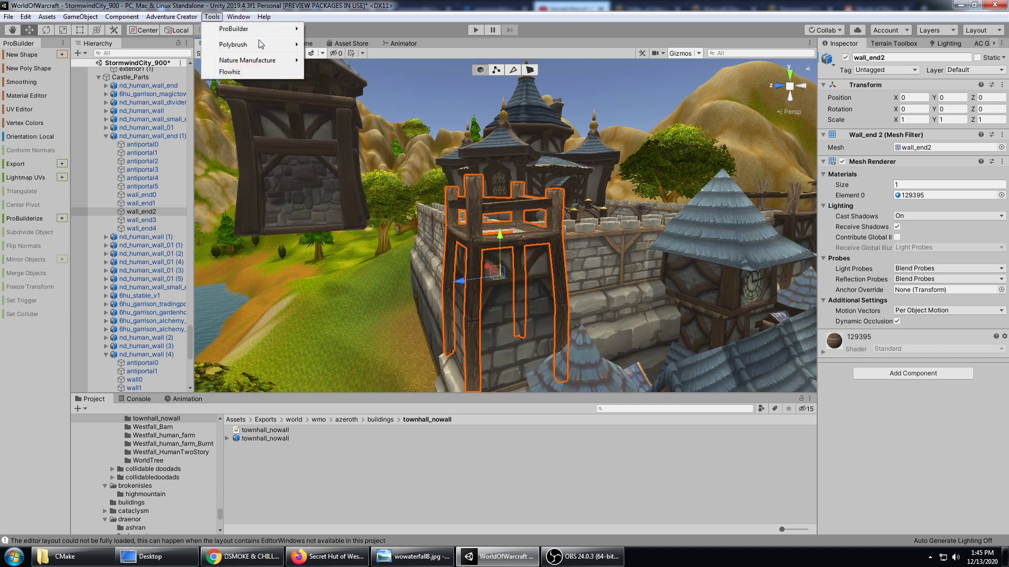
{"action": "mouse_move", "coordinate": [263, 30]}
{"action": "mouse_move", "coordinate": [353, 107]}
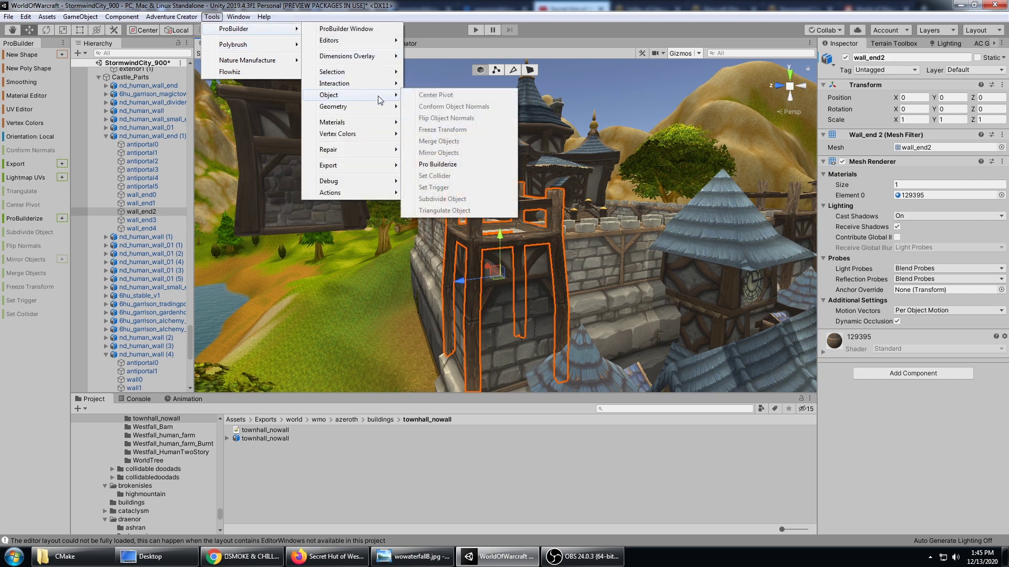
{"action": "left_click", "coordinate": [457, 165]}
{"action": "left_click_drag", "start_coordinate": [468, 231], "coordinate": [565, 245], "text": "alt"}
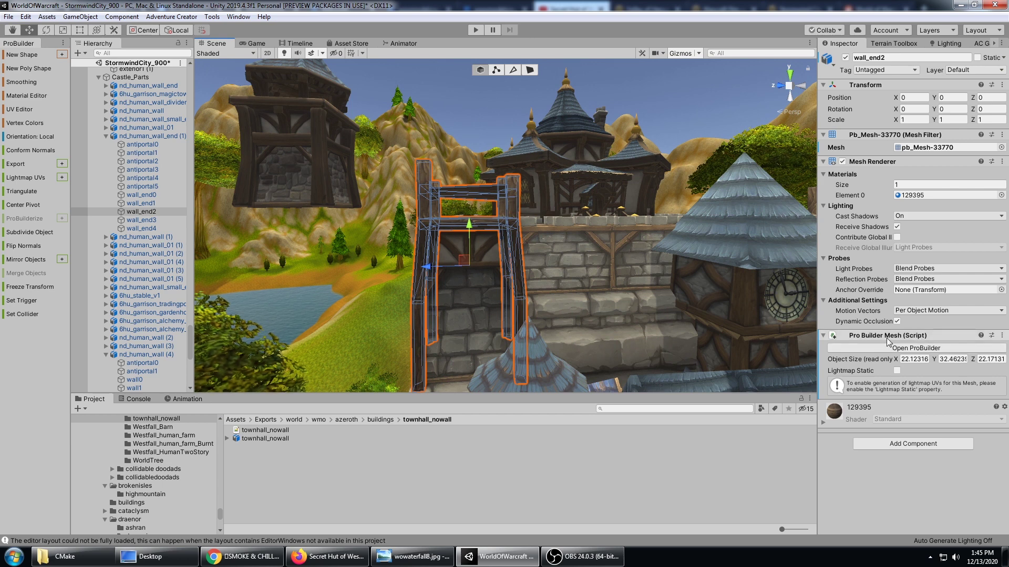
Step: Go through ProBuilder's vertex and edge selection modes and activate face selection for the wooden frame
{"action": "left_click_drag", "start_coordinate": [491, 225], "coordinate": [522, 243], "text": "alt"}
{"action": "left_click", "coordinate": [495, 70]}
{"action": "left_click", "coordinate": [513, 70]}
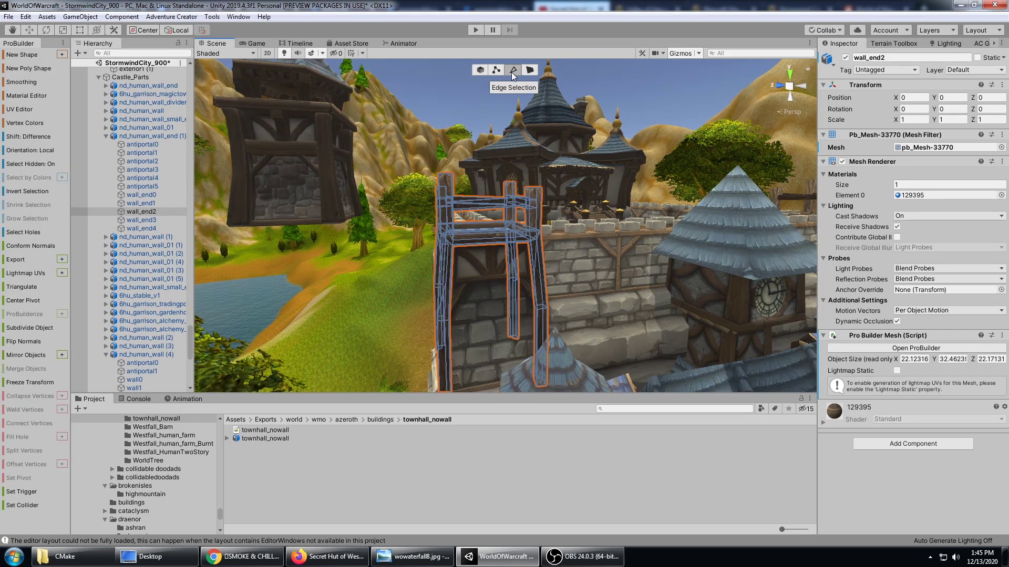
{"action": "left_click", "coordinate": [529, 71]}
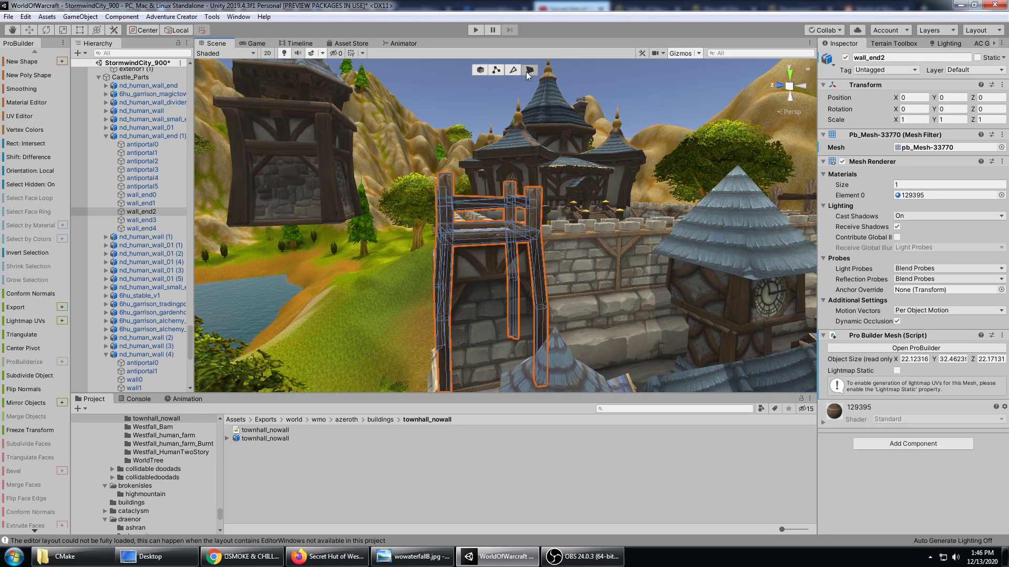
{"action": "scroll", "coordinate": [528, 197], "scroll_direction": "up", "scroll_amount": 2}
{"action": "left_click_drag", "start_coordinate": [528, 198], "coordinate": [456, 172], "text": "alt"}
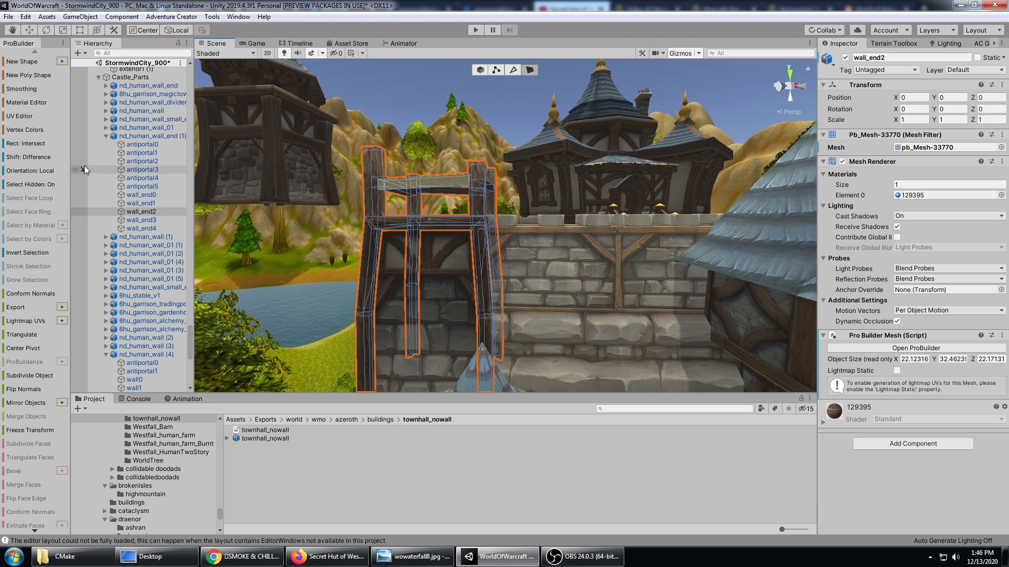
Step: Toggle ProBuilder's Select Hidden option and set it to Off
{"action": "left_click", "coordinate": [24, 185]}
{"action": "left_click", "coordinate": [42, 185]}
{"action": "left_click", "coordinate": [42, 185]}
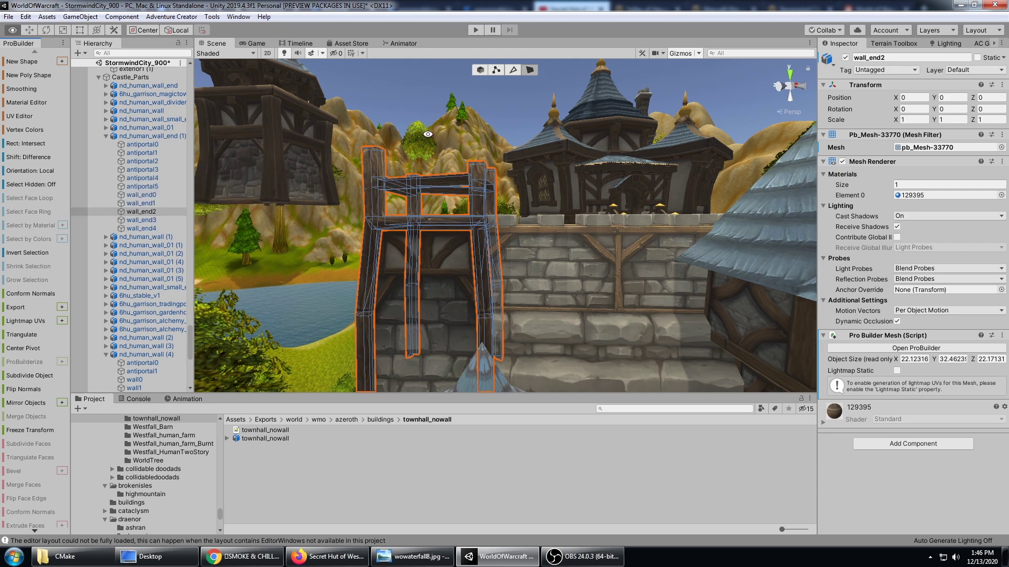
{"action": "left_click_drag", "start_coordinate": [421, 147], "coordinate": [489, 146], "text": "alt"}
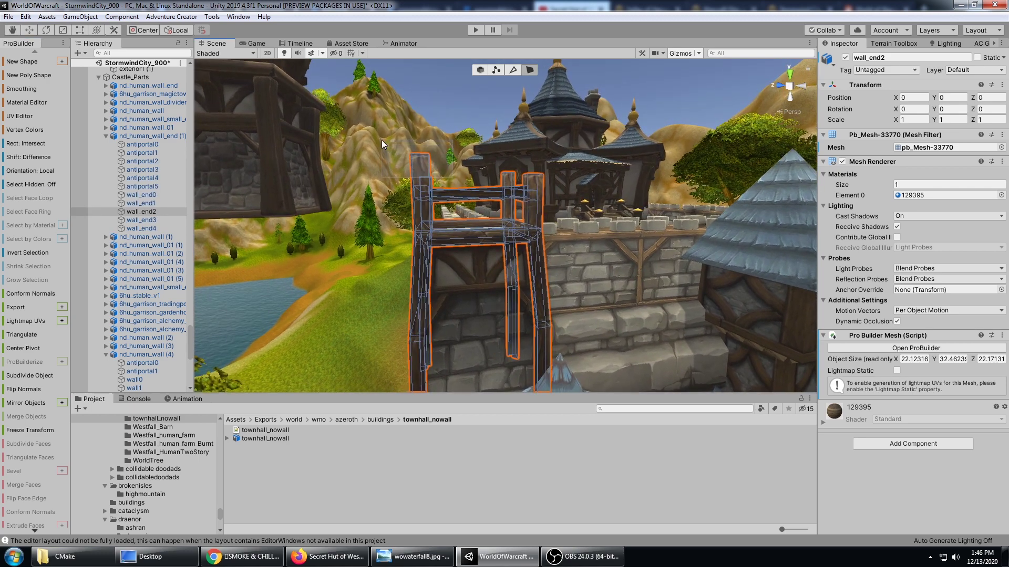
Step: Try selecting the faces of an upper corner post on the wooden frame with Select Hidden on and off
{"action": "left_click_drag", "start_coordinate": [400, 152], "coordinate": [723, 212], "text": "alt"}
{"action": "scroll", "coordinate": [573, 203], "scroll_direction": "up", "scroll_amount": 3}
{"action": "left_click_drag", "start_coordinate": [593, 205], "coordinate": [581, 205], "text": "alt"}
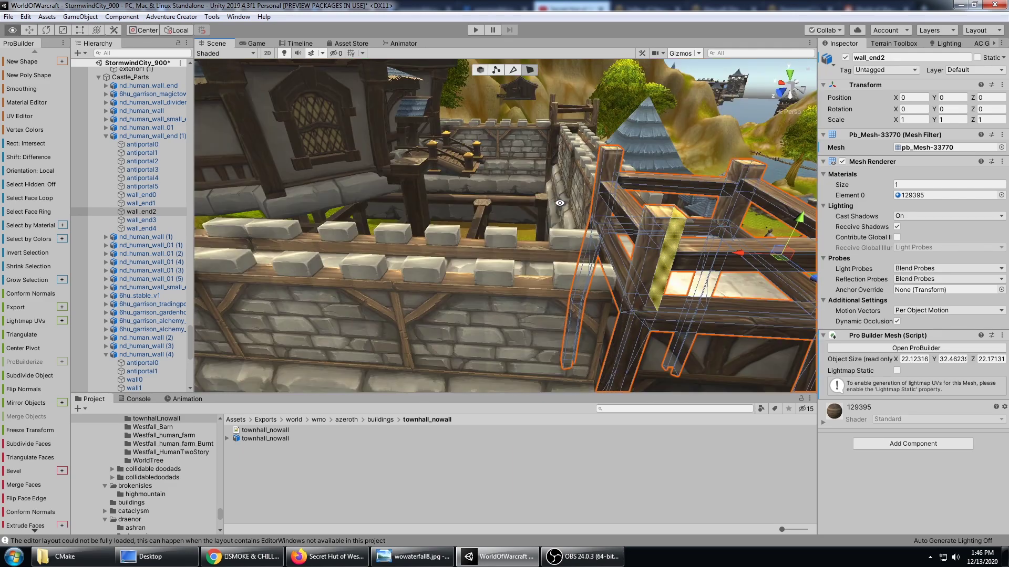
{"action": "left_click_drag", "start_coordinate": [698, 196], "coordinate": [421, 179], "text": "alt"}
{"action": "key", "text": "a"}
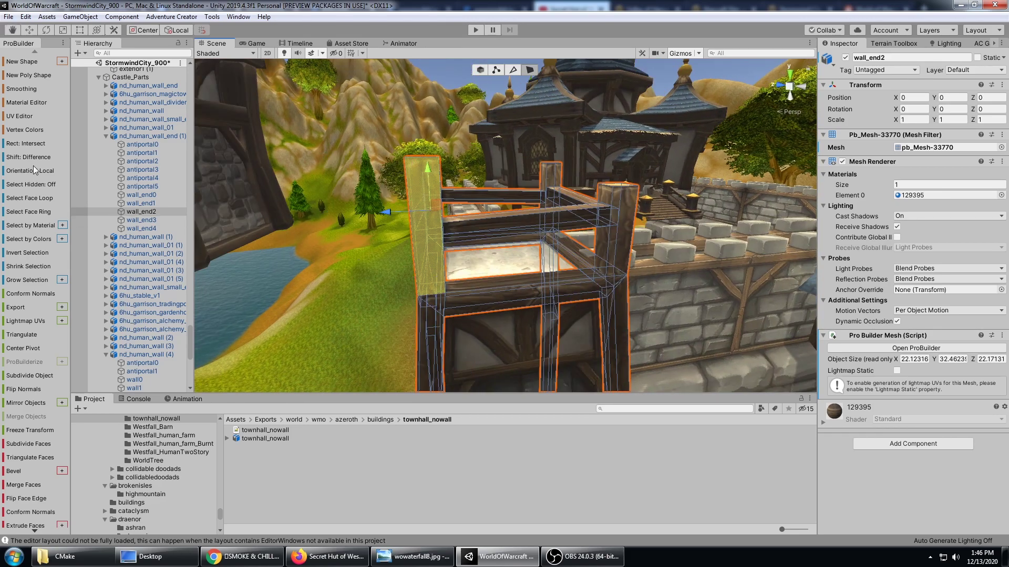
Step: Set Select Hidden to On, select the faces of the frame's front upper rail and delete them
{"action": "left_click", "coordinate": [33, 186]}
{"action": "left_click_drag", "start_coordinate": [383, 172], "coordinate": [495, 178], "text": "alt"}
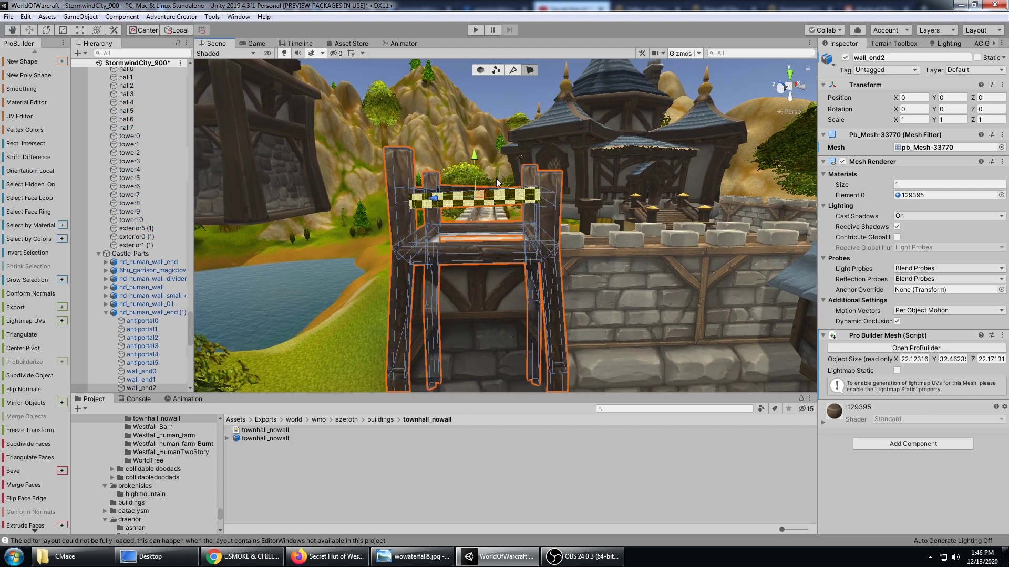
{"action": "left_click", "coordinate": [459, 213], "text": "shift"}
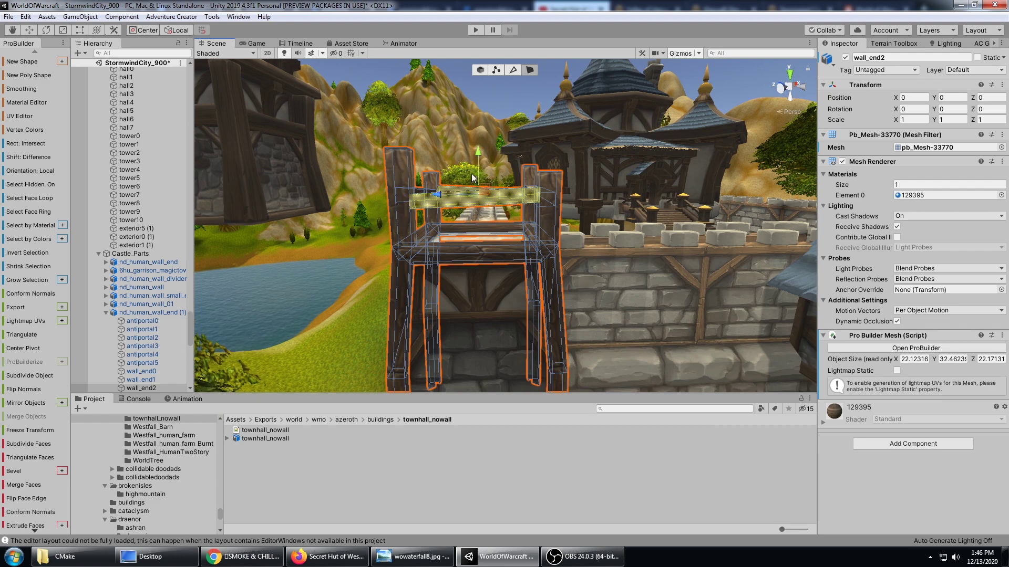
{"action": "left_click_drag", "start_coordinate": [458, 213], "coordinate": [373, 188], "text": "alt"}
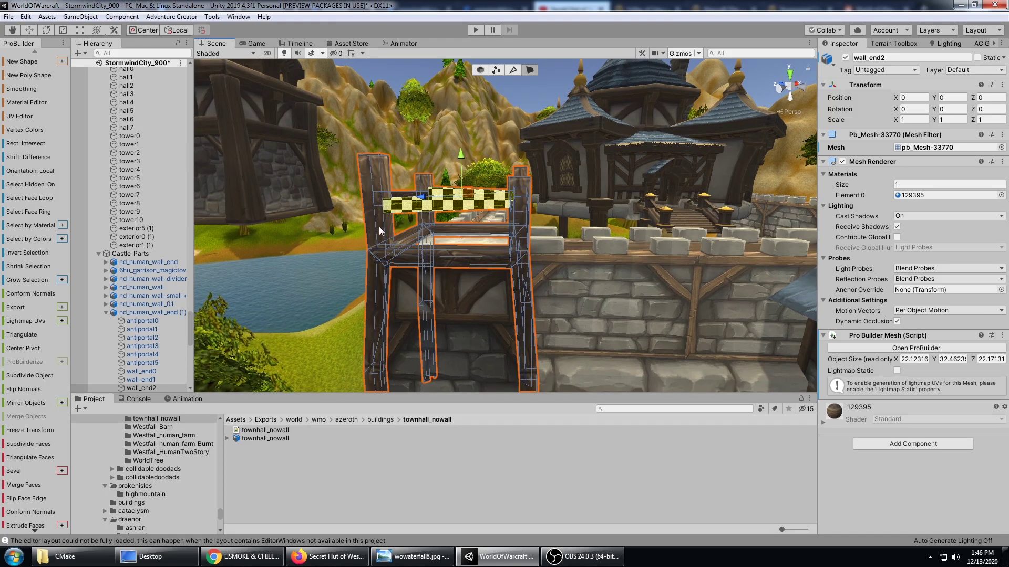
{"action": "key", "text": "Delete"}
Step: Delete the remaining upper rails between the corner posts of the wall_end2 frame
{"action": "left_click_drag", "start_coordinate": [591, 182], "coordinate": [385, 201], "text": "alt"}
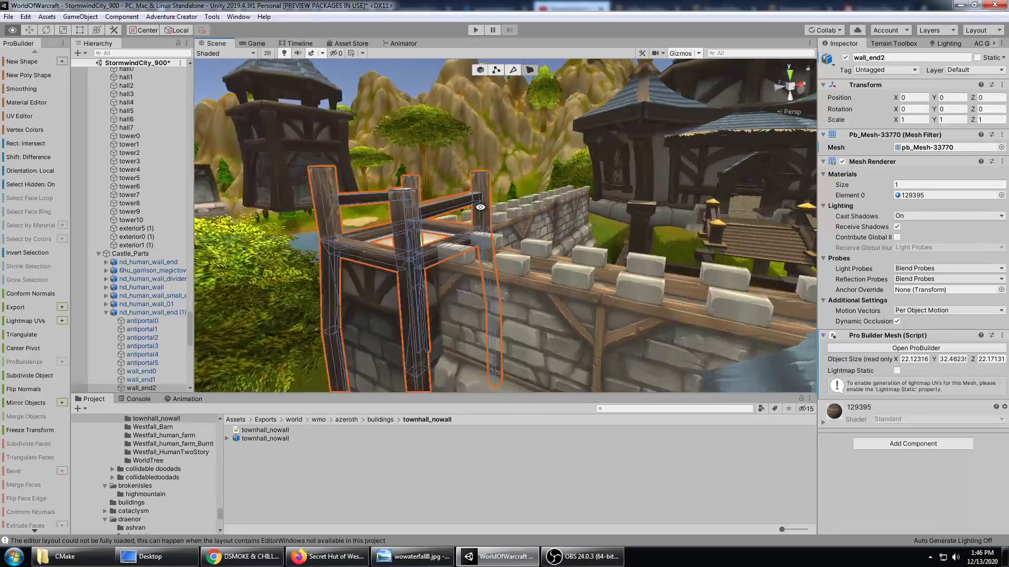
{"action": "right_click_drag", "start_coordinate": [460, 208], "coordinate": [383, 192]}
{"action": "left_click_drag", "start_coordinate": [374, 144], "coordinate": [373, 142]}
{"action": "key", "text": "BackSpace"}
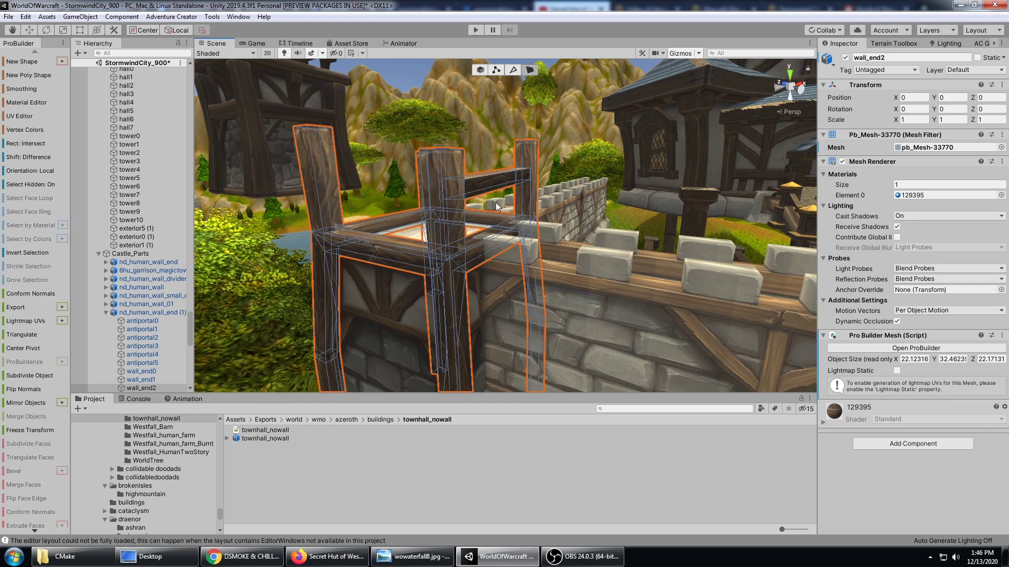
{"action": "right_click_drag", "start_coordinate": [497, 206], "coordinate": [395, 180]}
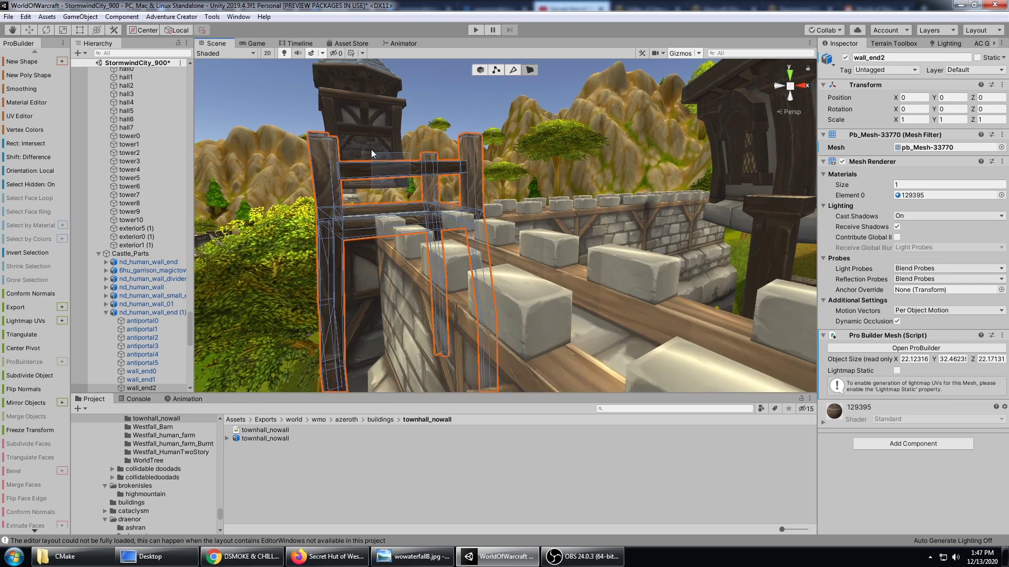
{"action": "left_click", "coordinate": [391, 178]}
{"action": "key", "text": "Delete"}
Step: Select and delete the faces of the corner posts rising above the platform of the wall_end2 frame
{"action": "right_click_drag", "start_coordinate": [258, 217], "coordinate": [420, 169]}
{"action": "left_click", "coordinate": [392, 175]}
{"action": "key", "text": "Delete"}
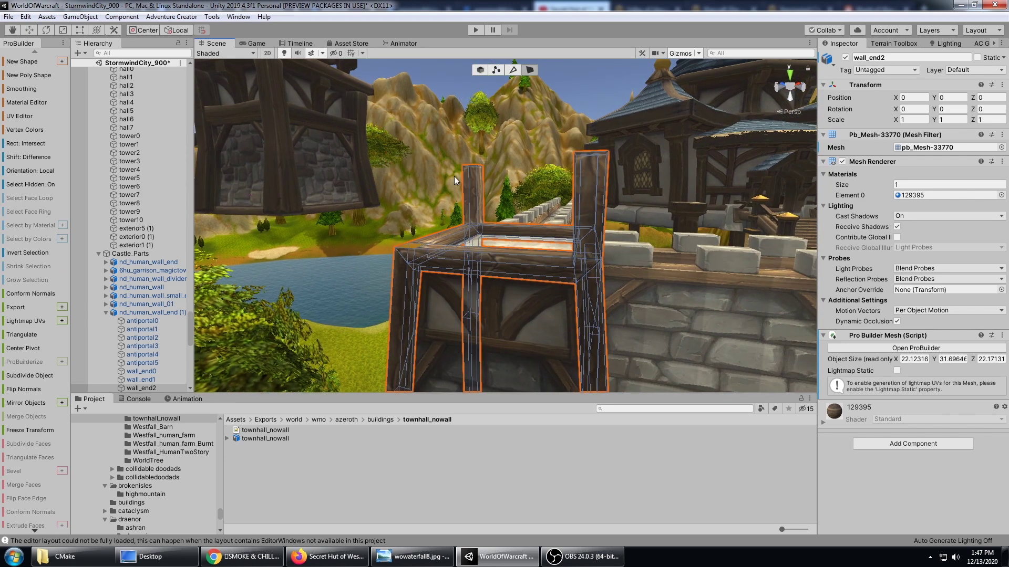
{"action": "middle_click_drag", "start_coordinate": [619, 156], "coordinate": [435, 150]}
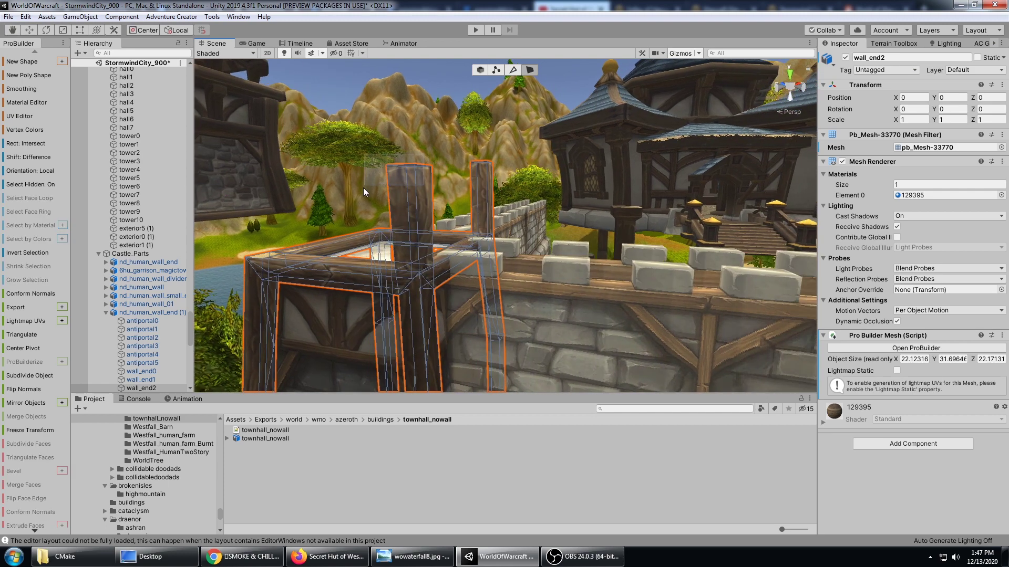
{"action": "left_click_drag", "start_coordinate": [363, 191], "coordinate": [361, 190]}
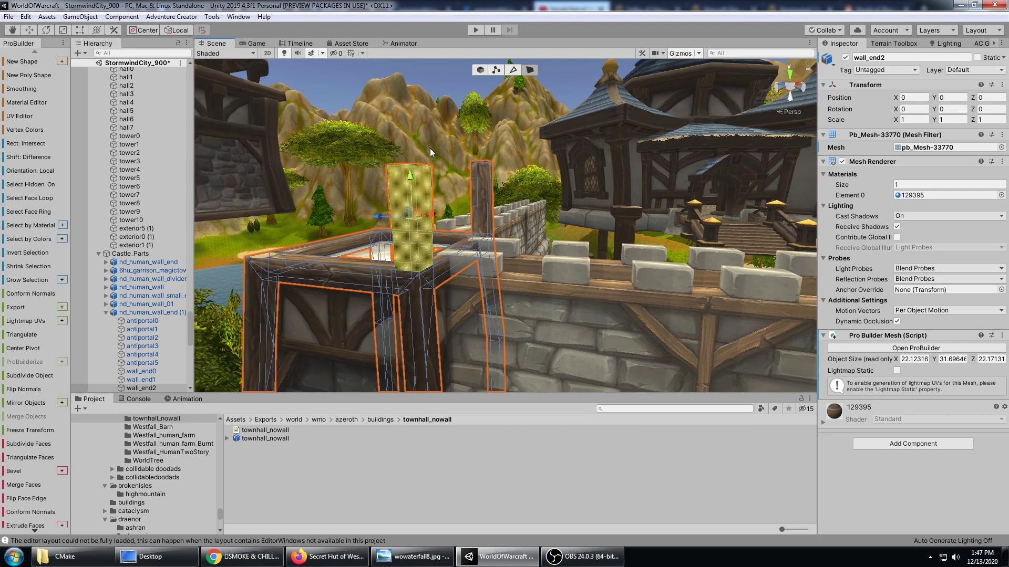
{"action": "middle_click_drag", "start_coordinate": [360, 196], "coordinate": [364, 158]}
{"action": "key", "text": "BackSpace"}
{"action": "middle_click_drag", "start_coordinate": [459, 117], "coordinate": [460, 182]}
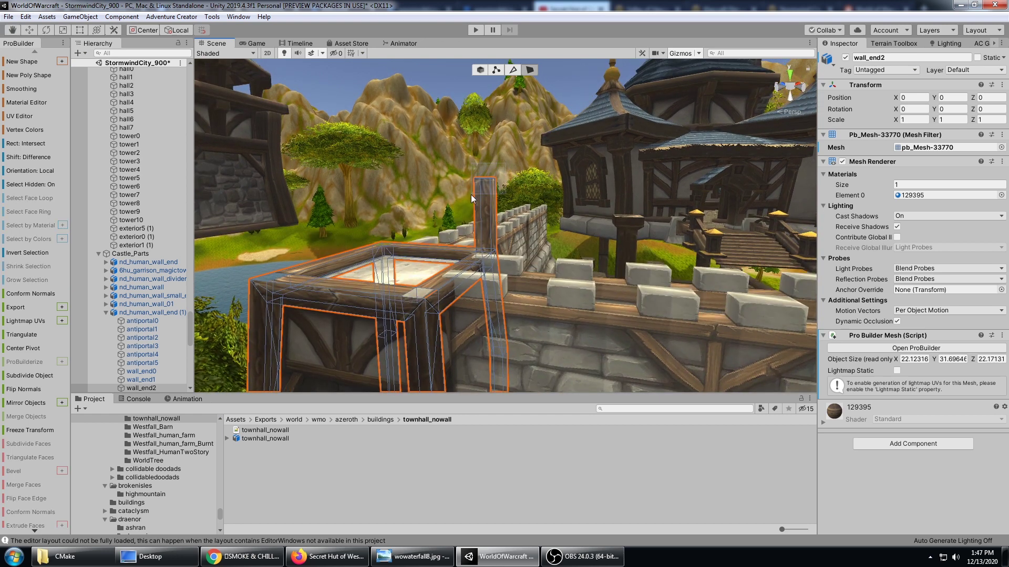
{"action": "left_click", "coordinate": [478, 189]}
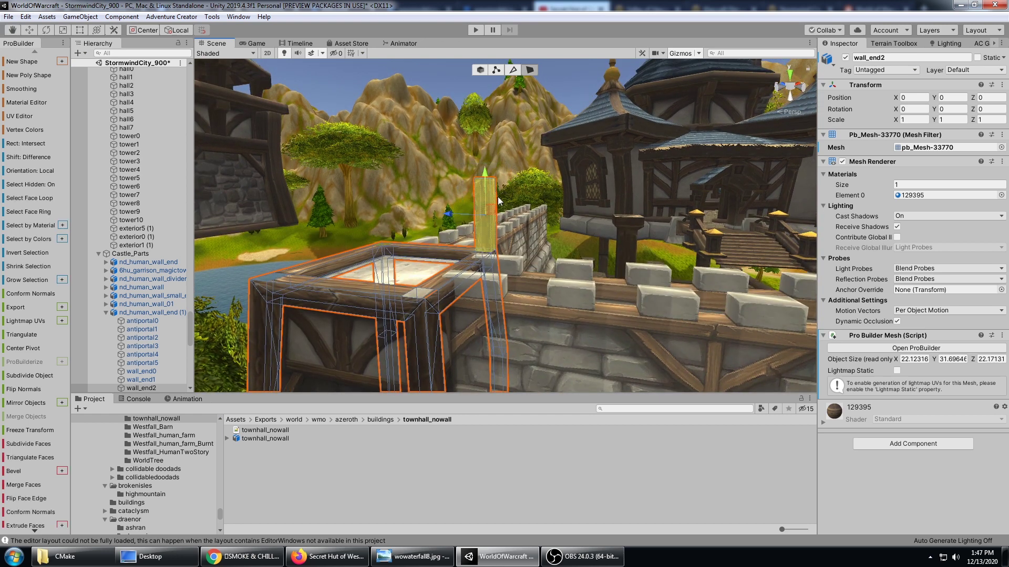
{"action": "key", "text": "BackSpace"}
Step: Return to object selection mode and leave the edited wall_end2 frame
{"action": "scroll", "coordinate": [462, 194], "scroll_direction": "down", "scroll_amount": 3}
{"action": "left_click_drag", "start_coordinate": [462, 195], "coordinate": [499, 192], "text": "alt"}
{"action": "middle_click_drag", "start_coordinate": [500, 192], "coordinate": [499, 179]}
{"action": "left_click_drag", "start_coordinate": [500, 179], "coordinate": [453, 115], "text": "alt"}
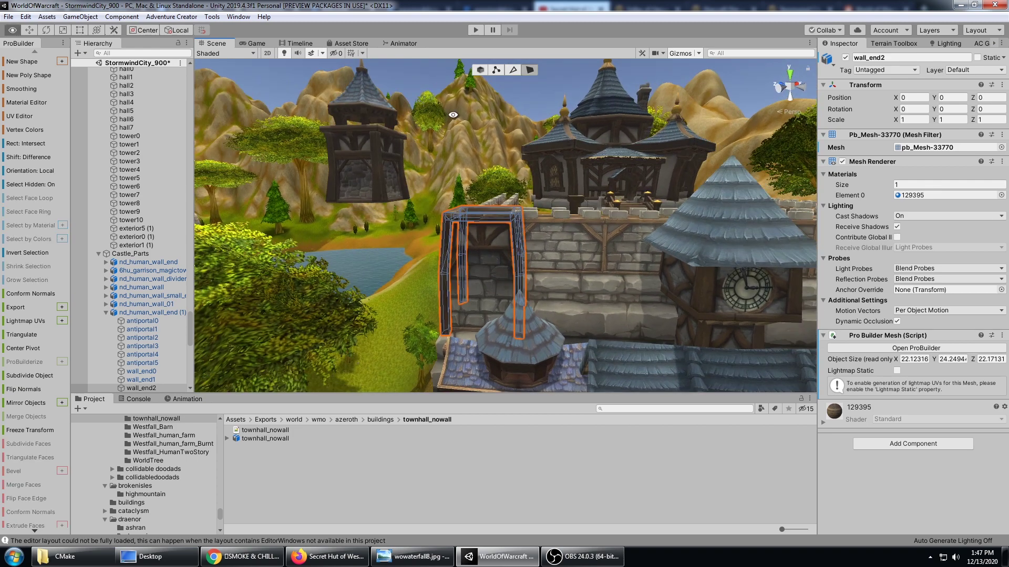
{"action": "left_click", "coordinate": [476, 71]}
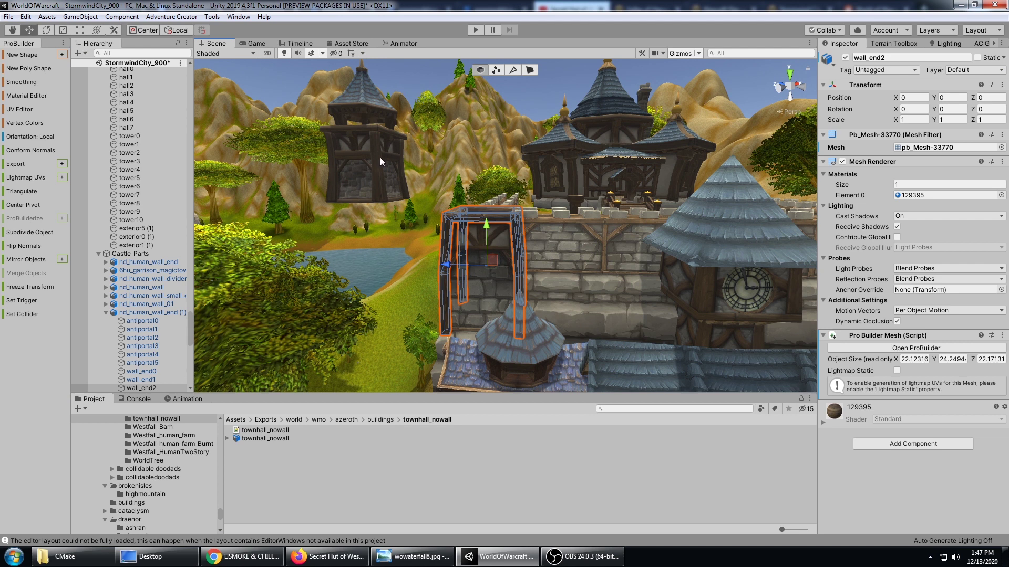
{"action": "left_click", "coordinate": [380, 161]}
Step: Look over the shortened wall tower and the surrounding castle, and go around to the front entrance
{"action": "left_click_drag", "start_coordinate": [329, 162], "coordinate": [440, 170]}
{"action": "left_click_drag", "start_coordinate": [482, 135], "coordinate": [484, 146]}
{"action": "scroll", "coordinate": [563, 182], "scroll_direction": "down", "scroll_amount": 4}
{"action": "right_click_drag", "start_coordinate": [473, 129], "coordinate": [445, 98]}
{"action": "left_click", "coordinate": [439, 98]}
{"action": "right_click_drag", "start_coordinate": [439, 142], "coordinate": [460, 141]}
{"action": "left_click_drag", "start_coordinate": [460, 140], "coordinate": [394, 142], "text": "alt"}
{"action": "left_click_drag", "start_coordinate": [508, 188], "coordinate": [448, 194], "text": "alt"}
{"action": "middle_click_drag", "start_coordinate": [448, 195], "coordinate": [388, 184]}
{"action": "right_click_drag", "start_coordinate": [388, 184], "coordinate": [473, 227]}
{"action": "middle_click_drag", "start_coordinate": [473, 228], "coordinate": [513, 164]}
{"action": "scroll", "coordinate": [515, 181], "scroll_direction": "down", "scroll_amount": 3}
{"action": "middle_click_drag", "start_coordinate": [518, 214], "coordinate": [536, 159]}
{"action": "right_click_drag", "start_coordinate": [537, 159], "coordinate": [480, 179]}
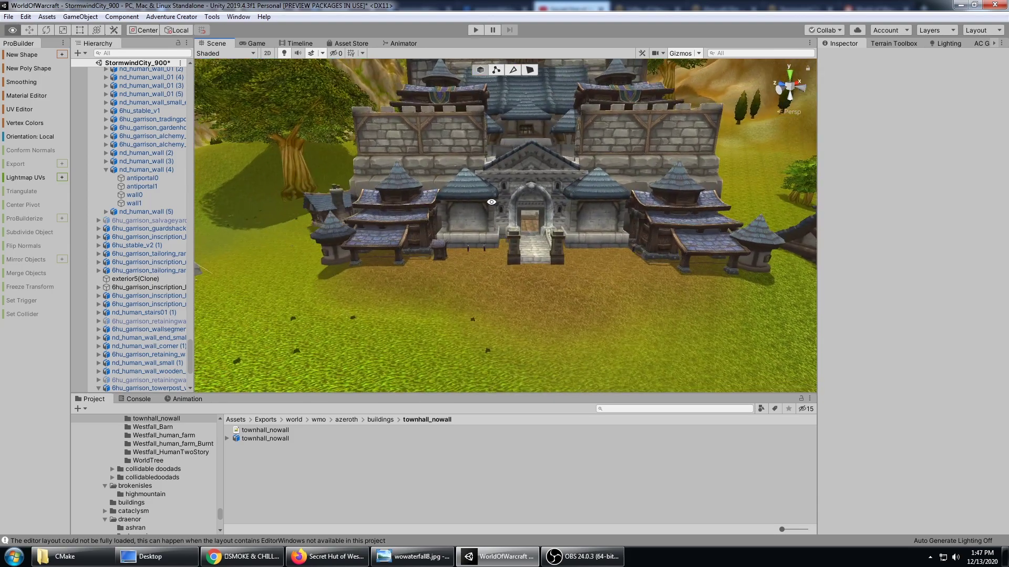
Step: Duplicate the 6hu_garrison_inscription_hub (1) building beside the entrance and move the copy onto the open ground in front of the castle
{"action": "left_click", "coordinate": [406, 197]}
{"action": "left_click", "coordinate": [142, 236]}
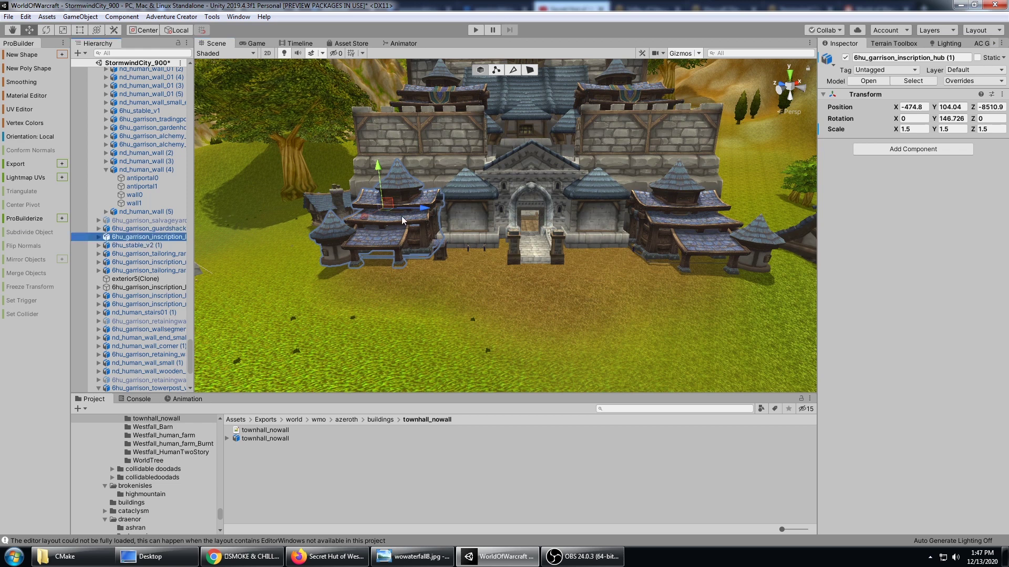
{"action": "left_click", "coordinate": [368, 224]}
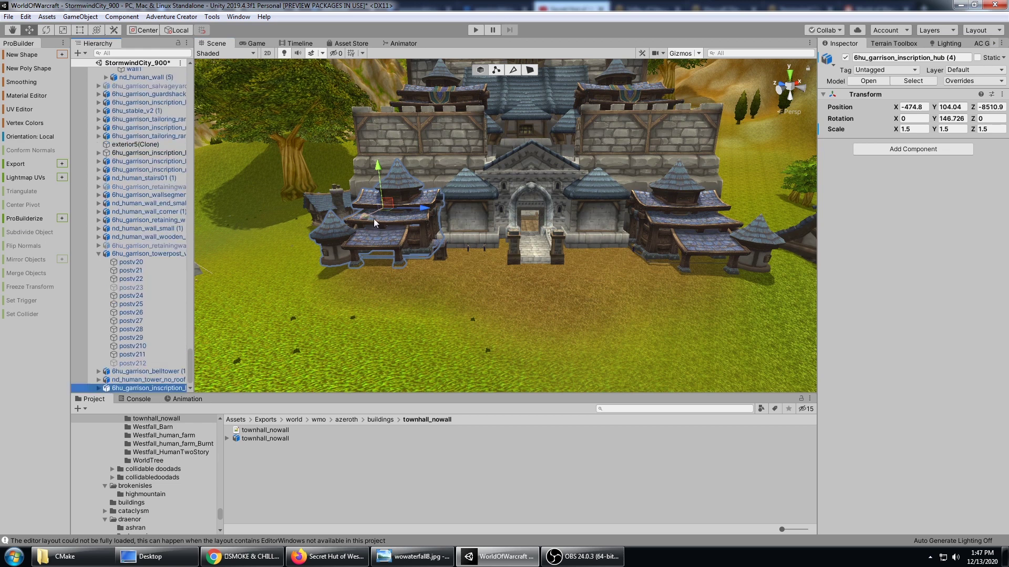
{"action": "left_click_drag", "start_coordinate": [385, 209], "coordinate": [458, 257]}
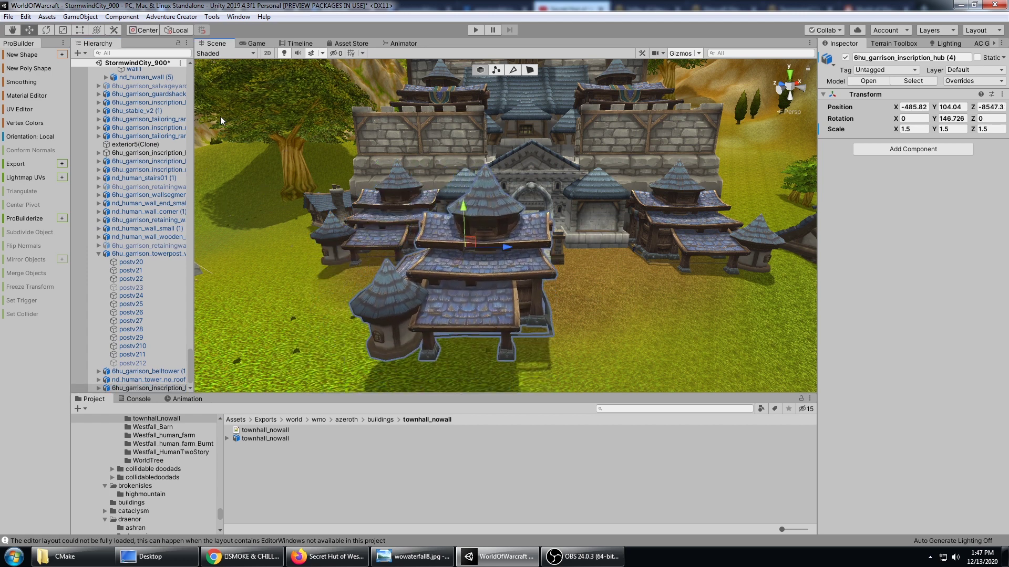
Step: Pro Builderize the copied inscription hub including its children, and expand it to select the INSCRIPTION0 mesh
{"action": "left_click", "coordinate": [213, 17]}
{"action": "mouse_move", "coordinate": [240, 29]}
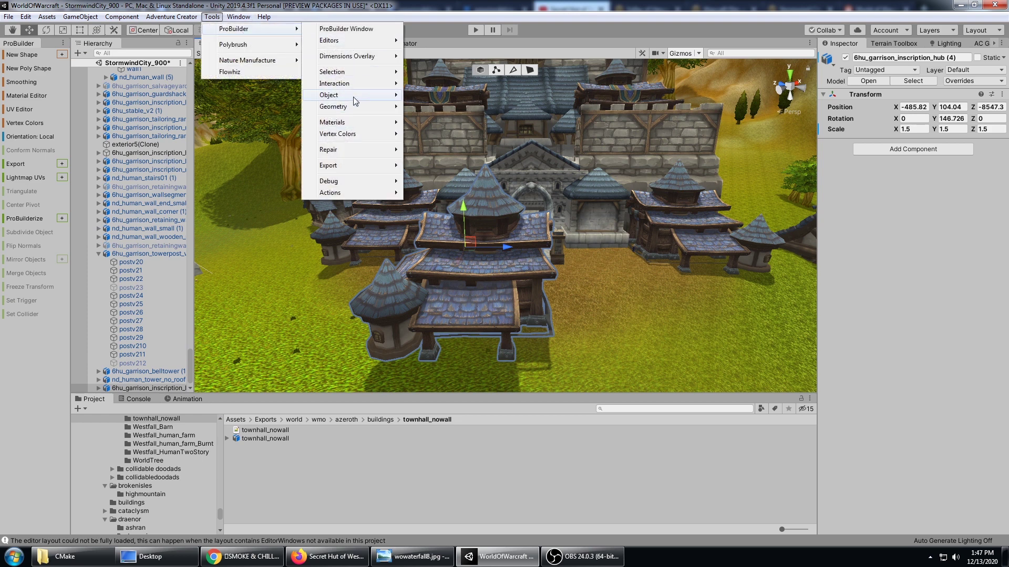
{"action": "mouse_move", "coordinate": [354, 97]}
{"action": "left_click", "coordinate": [459, 164]}
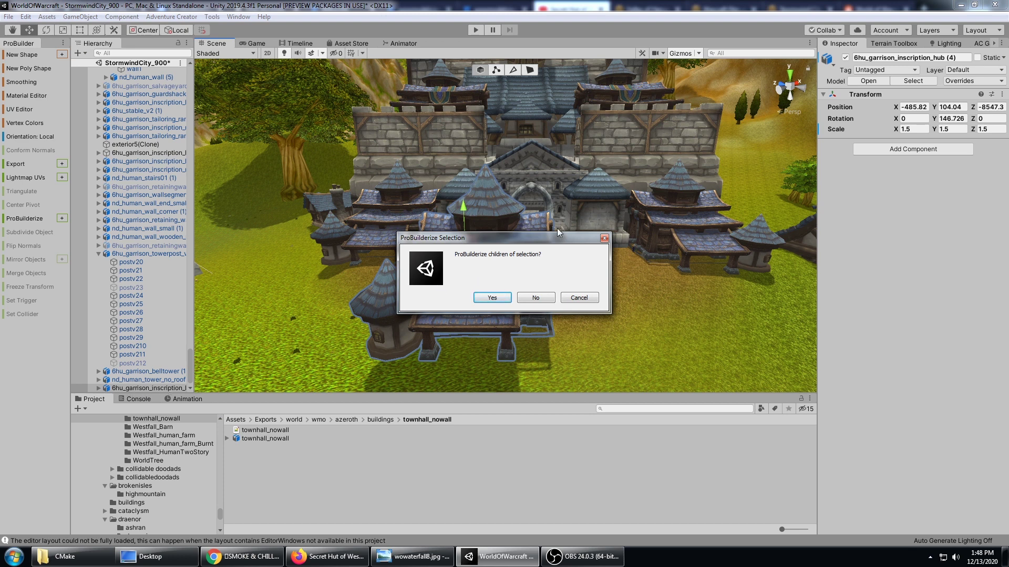
{"action": "left_click", "coordinate": [491, 298]}
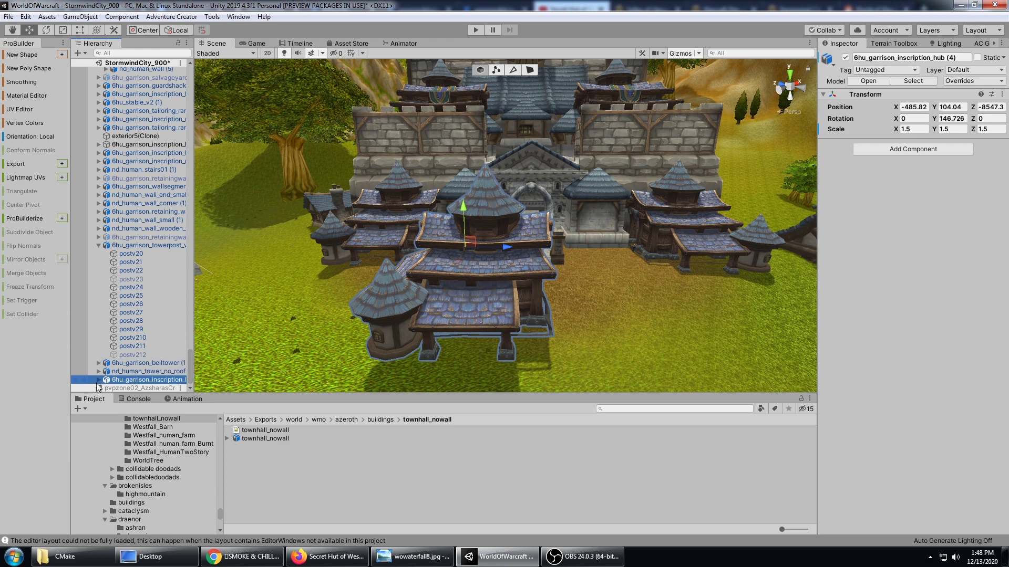
{"action": "key", "text": "Right"}
{"action": "key", "text": "Down"}
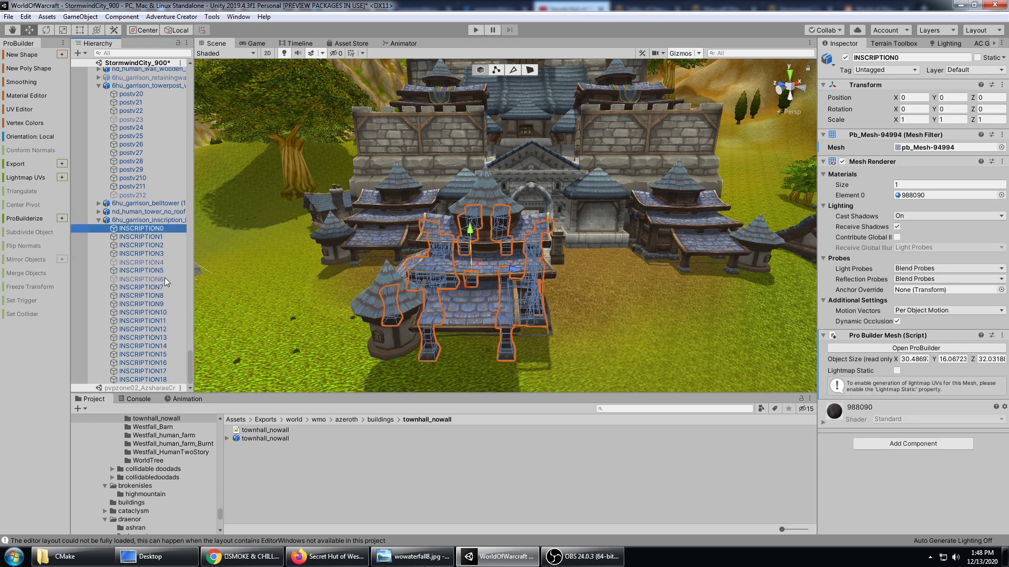
Step: Mirror all meshes from INSCRIPTION0 through INSCRIPTION18 of the copied hub, and select their collapsed parent building
{"action": "left_click", "coordinate": [164, 379], "text": "shift"}
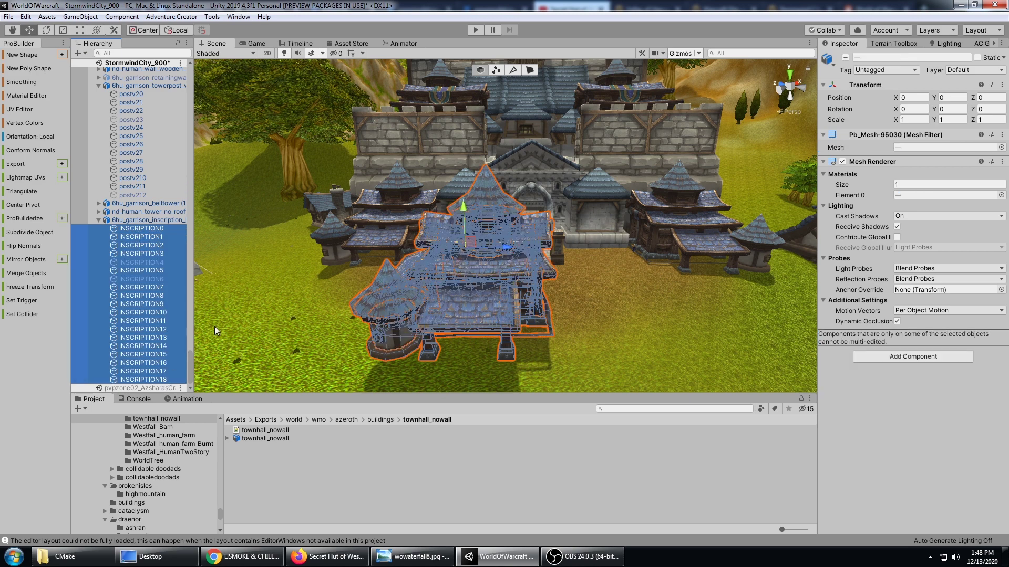
{"action": "left_click", "coordinate": [31, 260]}
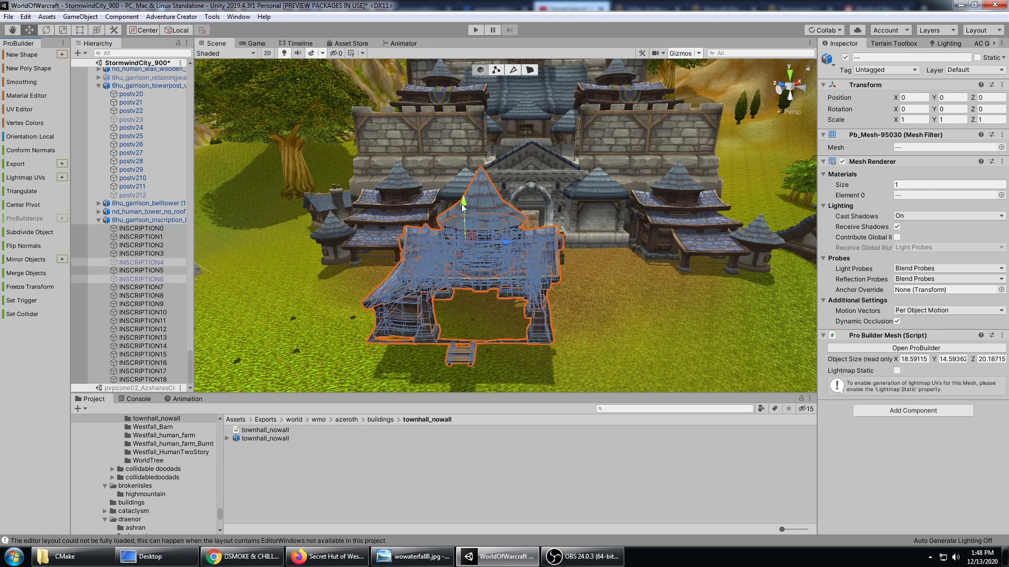
{"action": "middle_click_drag", "start_coordinate": [484, 196], "coordinate": [484, 163]}
{"action": "left_click", "coordinate": [125, 220]}
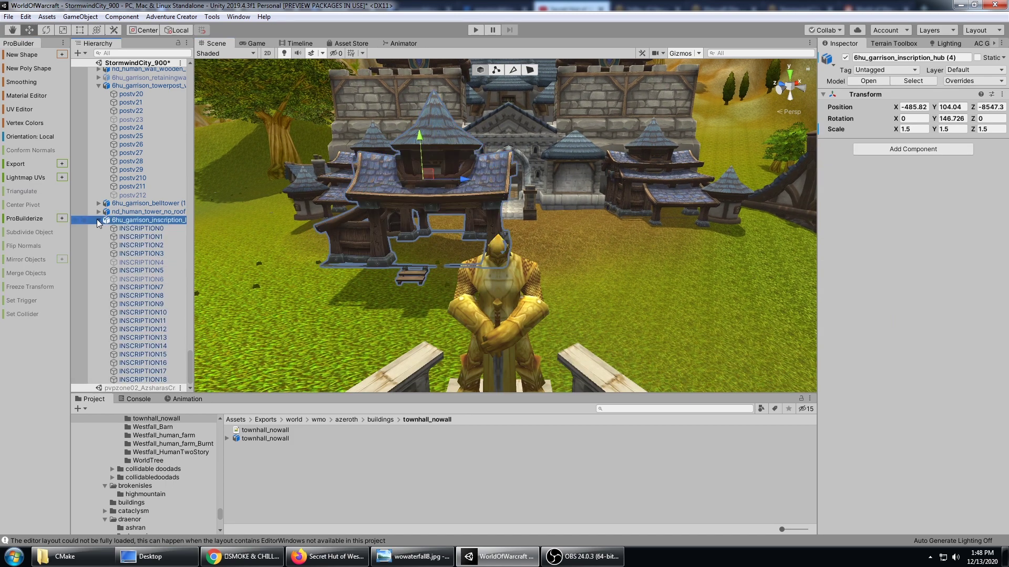
{"action": "left_click", "coordinate": [98, 220]}
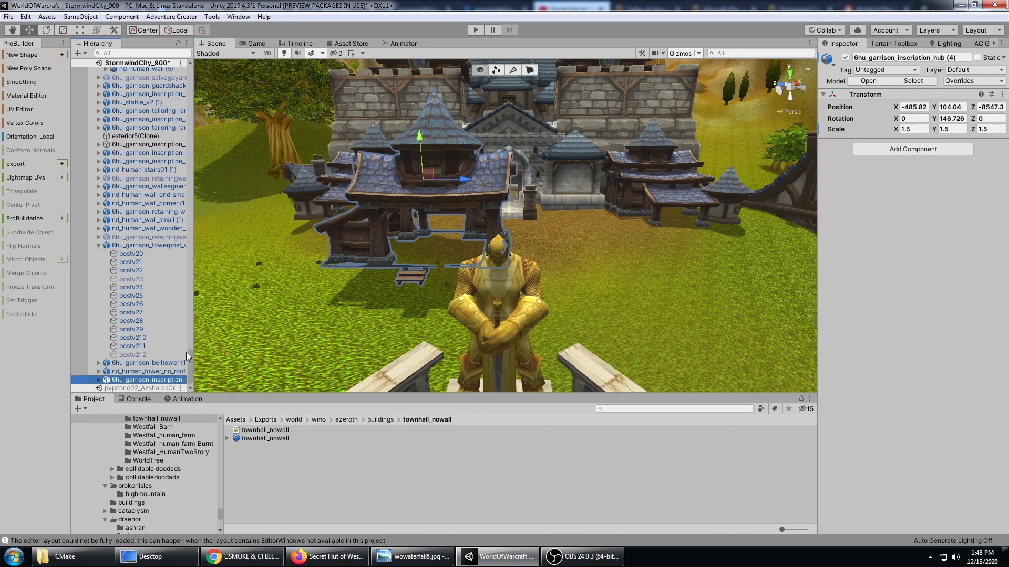
Step: Rotate the mirrored inscription hub about its vertical axis and shift it across the ground in front of the castle
{"action": "key", "text": "e"}
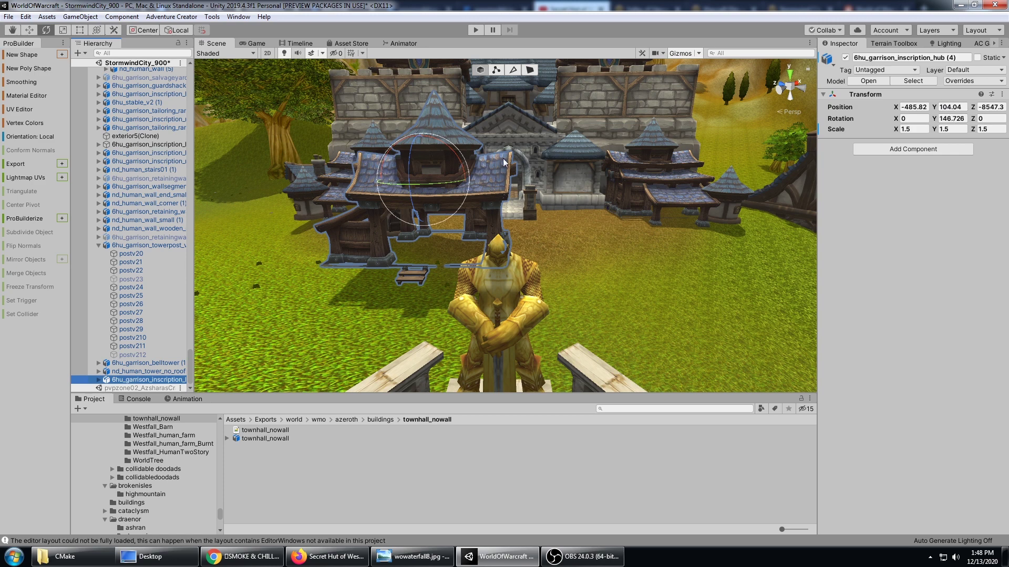
{"action": "left_click_drag", "start_coordinate": [455, 180], "coordinate": [280, 223]}
{"action": "left_click_drag", "start_coordinate": [465, 134], "coordinate": [459, 193], "text": "alt"}
{"action": "key", "text": "f"}
{"action": "left_click_drag", "start_coordinate": [475, 266], "coordinate": [471, 227], "text": "alt"}
{"action": "key", "text": "w"}
{"action": "left_click_drag", "start_coordinate": [432, 278], "coordinate": [475, 274], "text": "alt"}
{"action": "left_click_drag", "start_coordinate": [507, 214], "coordinate": [420, 216]}
Step: Delete the mirrored inscription hub copy and look over the castle's front facade and upper towers
{"action": "left_click_drag", "start_coordinate": [528, 189], "coordinate": [619, 223], "text": "alt"}
{"action": "key", "text": "Delete"}
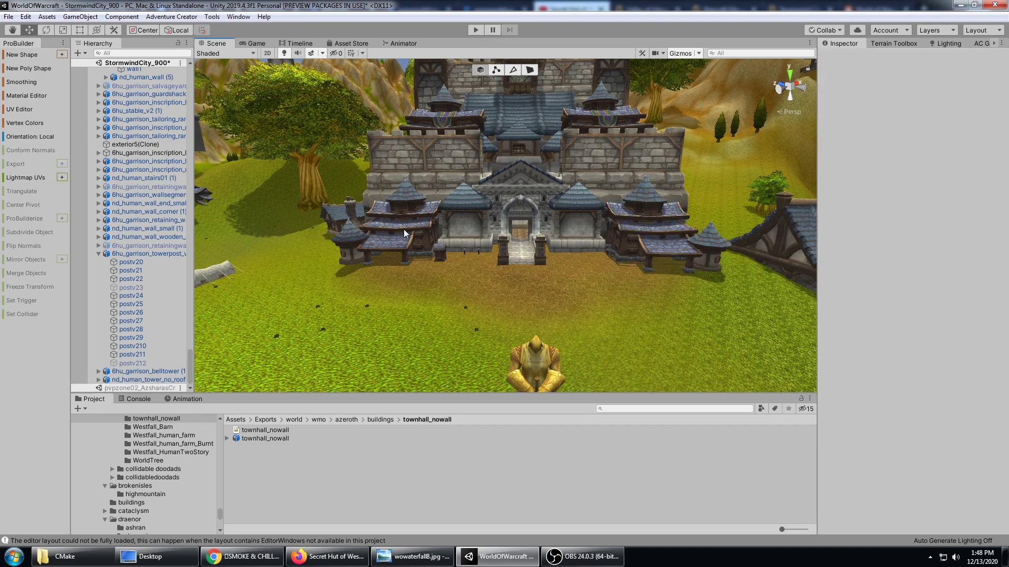
{"action": "left_click_drag", "start_coordinate": [635, 192], "coordinate": [570, 264], "text": "alt"}
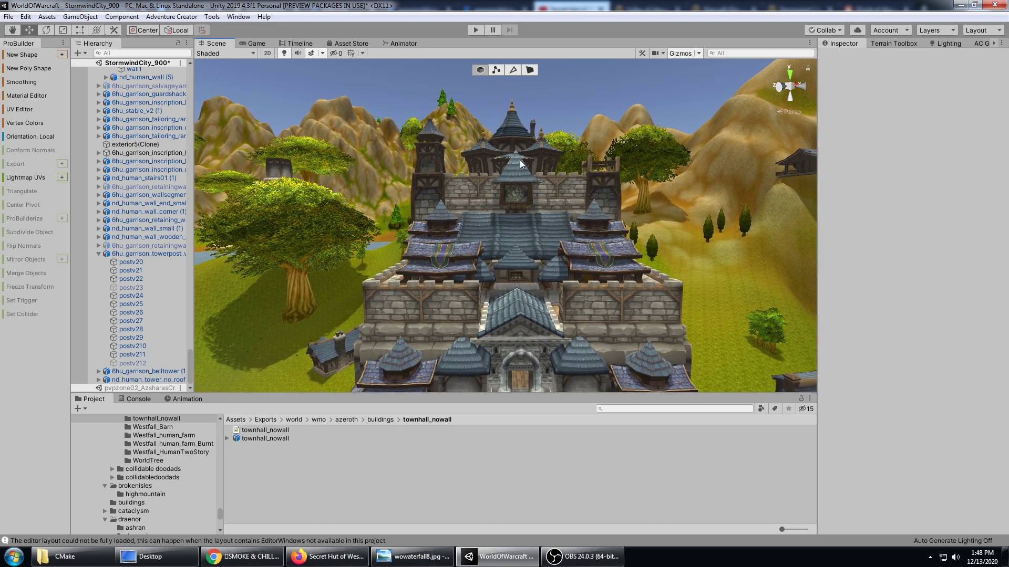
{"action": "left_click_drag", "start_coordinate": [629, 176], "coordinate": [502, 207], "text": "alt"}
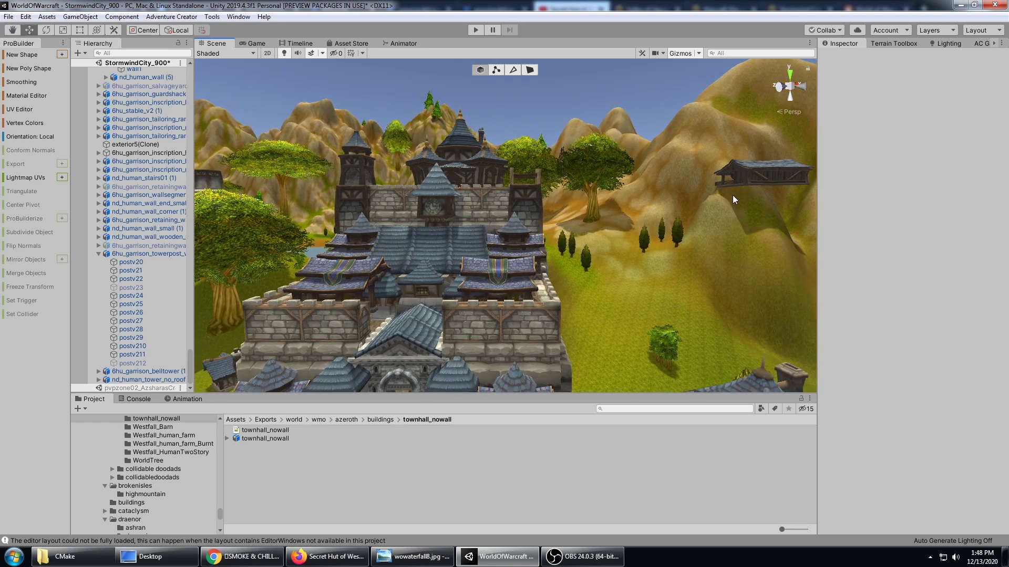
{"action": "left_click_drag", "start_coordinate": [734, 200], "coordinate": [429, 169], "text": "alt"}
Step: Select the small exterior5 (1) roof piece on the castle's upper front and view it within the surrounding village
{"action": "left_click", "coordinate": [426, 155]}
{"action": "middle_click_drag", "start_coordinate": [587, 209], "coordinate": [572, 292]}
{"action": "scroll", "coordinate": [606, 270], "scroll_direction": "down", "scroll_amount": 5}
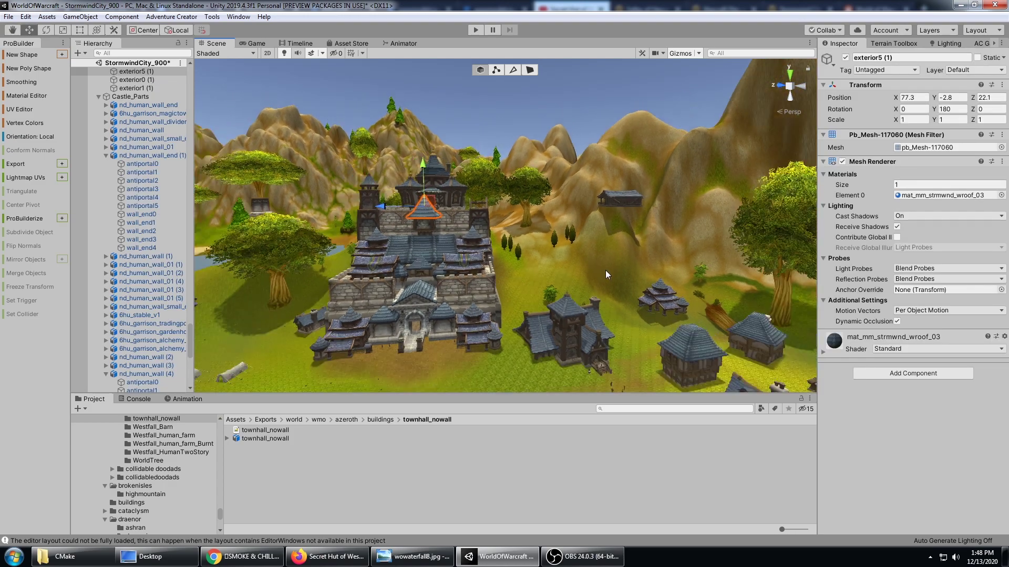
{"action": "scroll", "coordinate": [605, 274], "scroll_direction": "down", "scroll_amount": 5}
{"action": "left_click_drag", "start_coordinate": [605, 275], "coordinate": [526, 263], "text": "alt"}
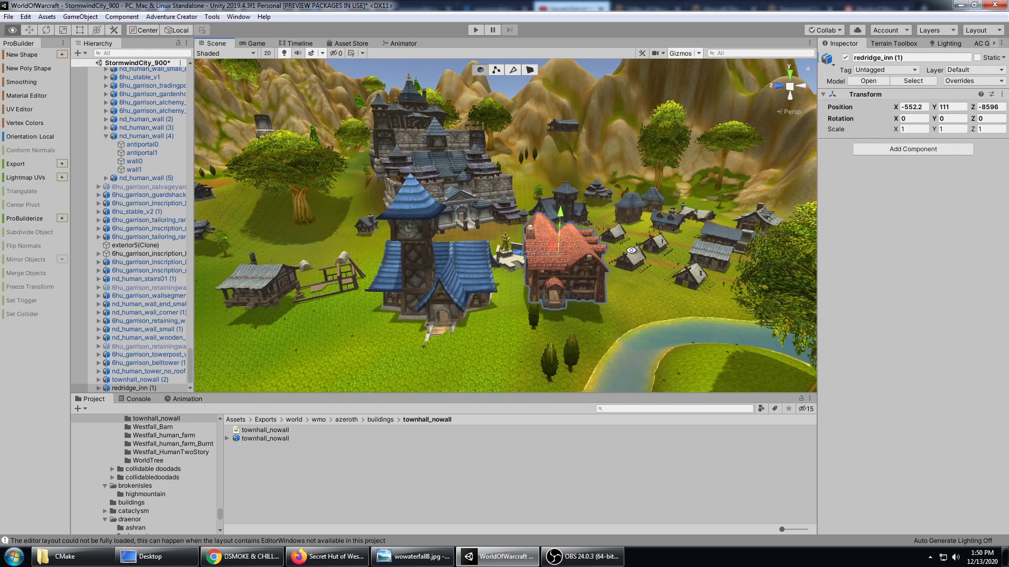
Step: Select the castle's exterior5 main roof mesh from beside the inn to check which material it uses
{"action": "left_click_drag", "start_coordinate": [631, 251], "coordinate": [505, 255], "text": "alt"}
{"action": "middle_click_drag", "start_coordinate": [509, 252], "coordinate": [506, 230]}
{"action": "left_click", "coordinate": [527, 124]}
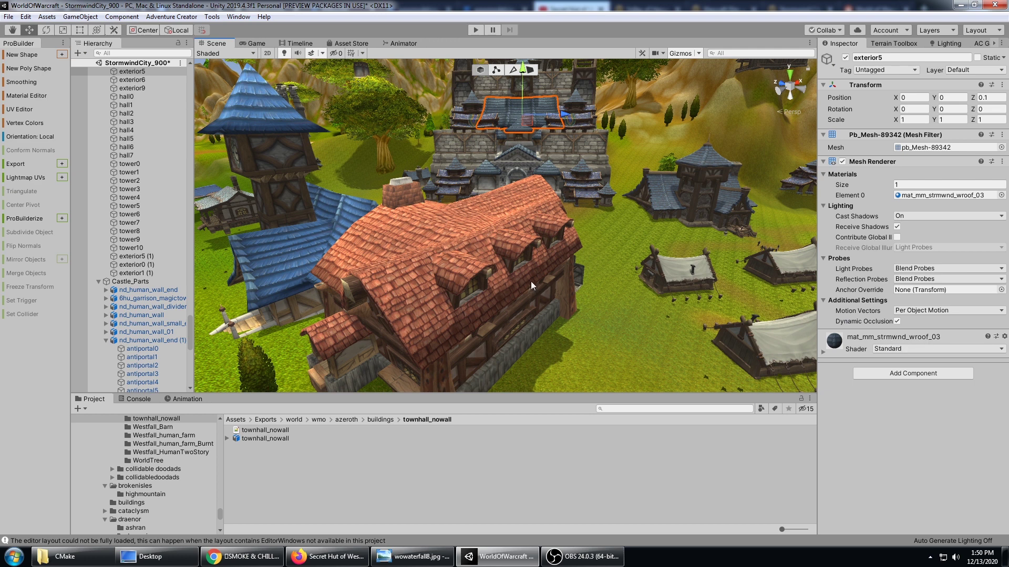
Step: Assign the mat_mm_strmwnd_wroof_03 material to the exterior3 roof mesh of redridge_inn (1)
{"action": "left_click", "coordinate": [494, 247]}
{"action": "left_click", "coordinate": [460, 311]}
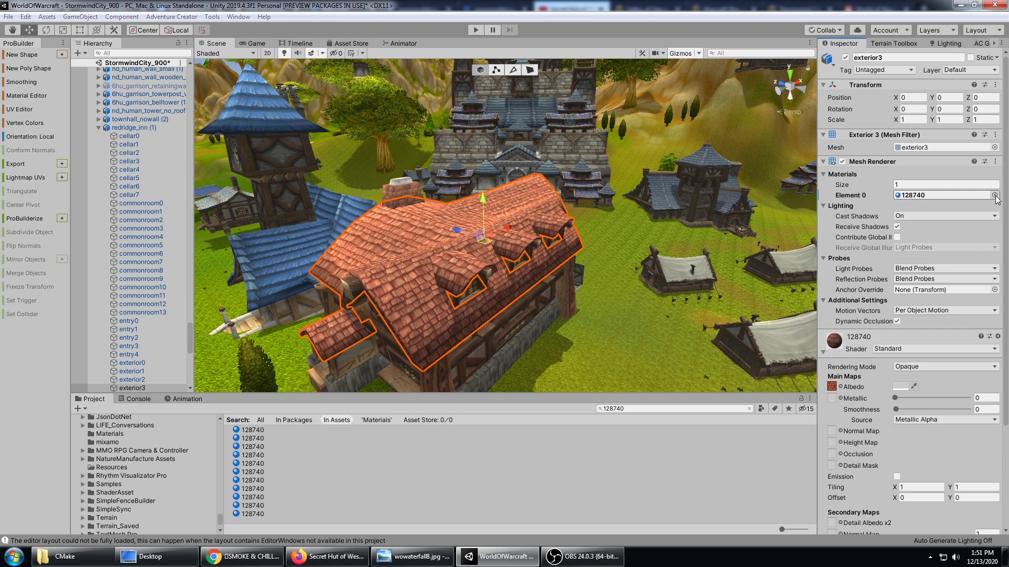
{"action": "left_click", "coordinate": [994, 195]}
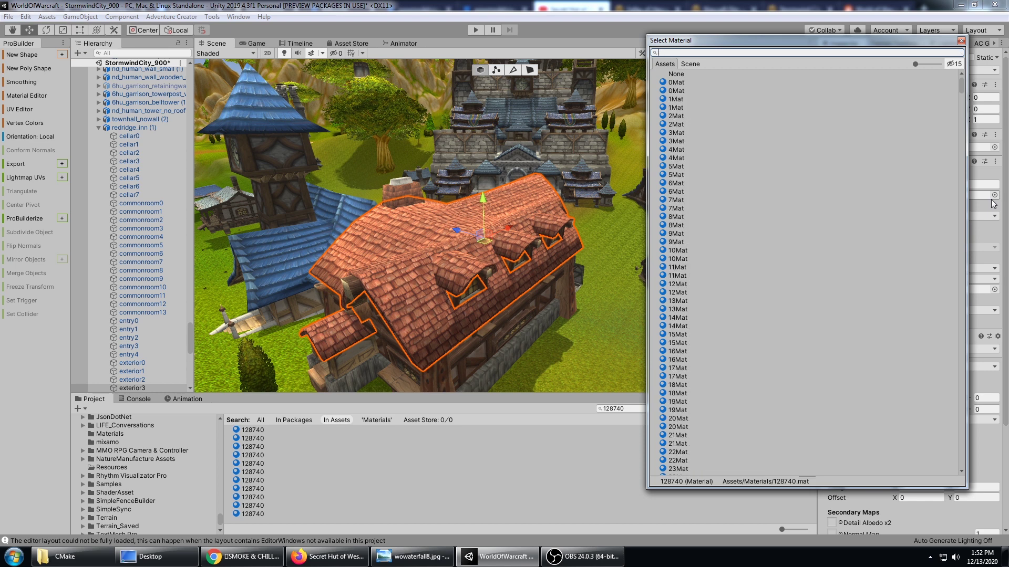
{"action": "type", "text": "wroof"}
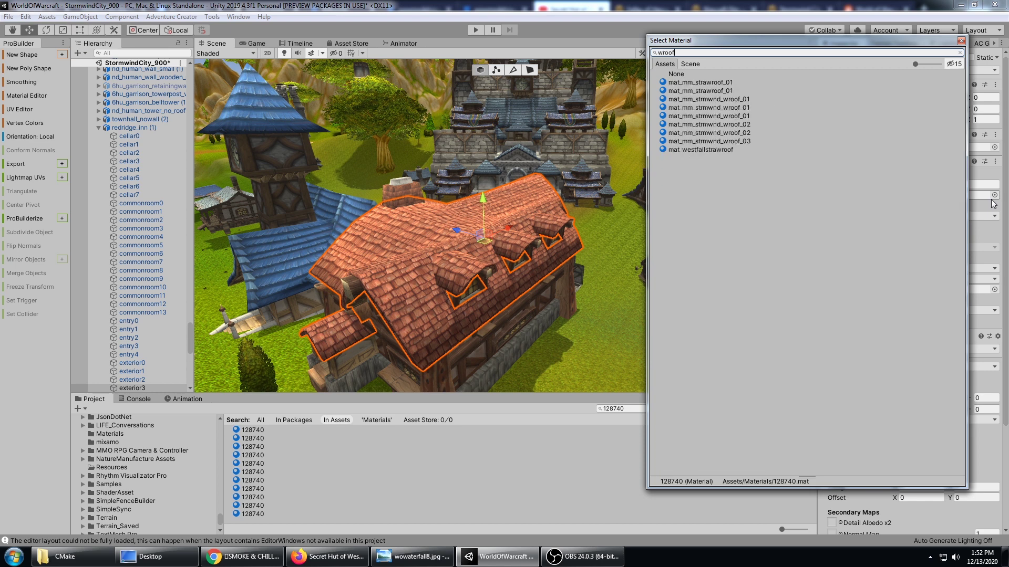
{"action": "left_click", "coordinate": [748, 141]}
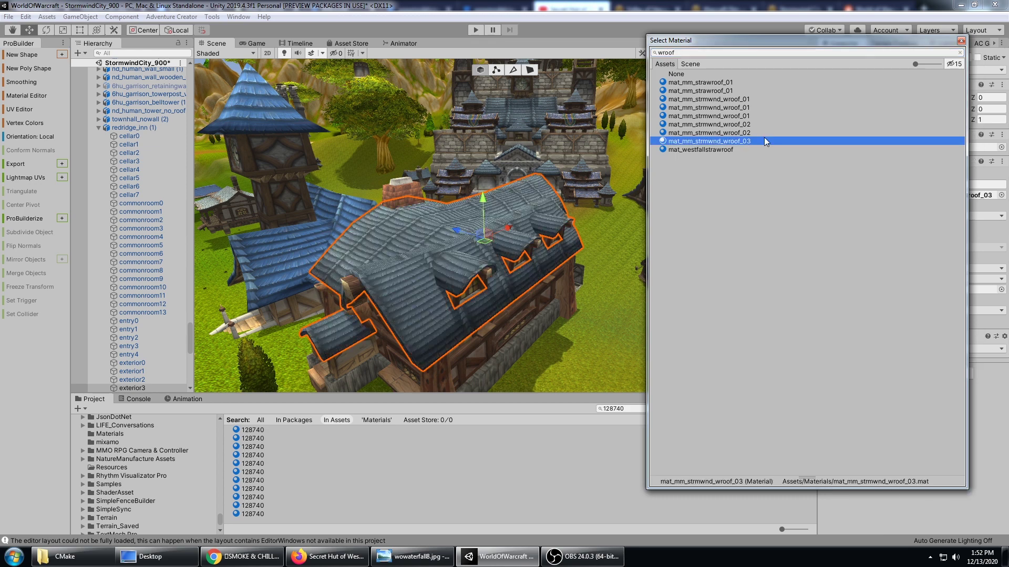
{"action": "left_click", "coordinate": [961, 41]}
{"action": "left_click_drag", "start_coordinate": [584, 245], "coordinate": [526, 228], "text": "alt"}
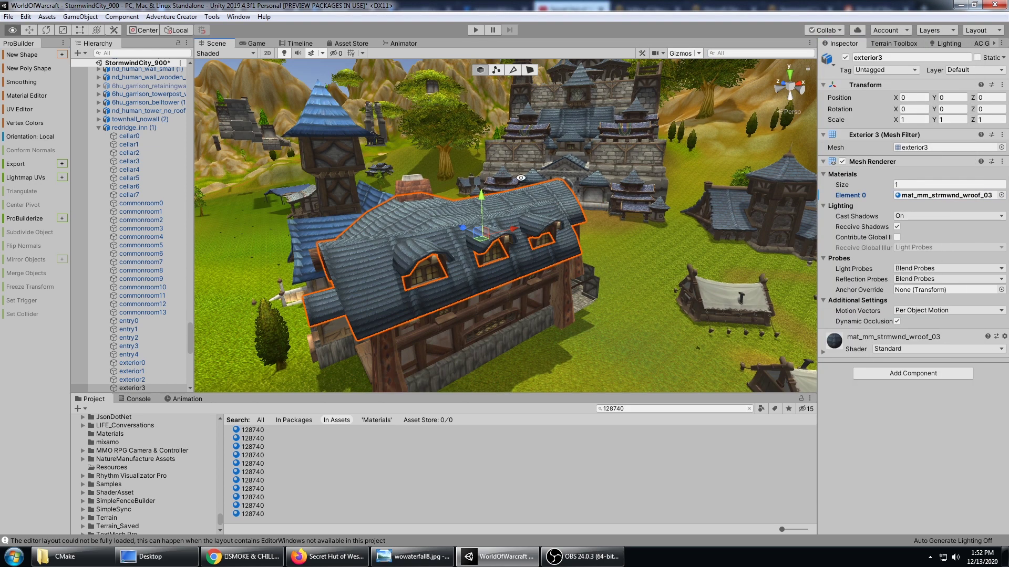
{"action": "left_click_drag", "start_coordinate": [462, 120], "coordinate": [436, 93], "text": "alt"}
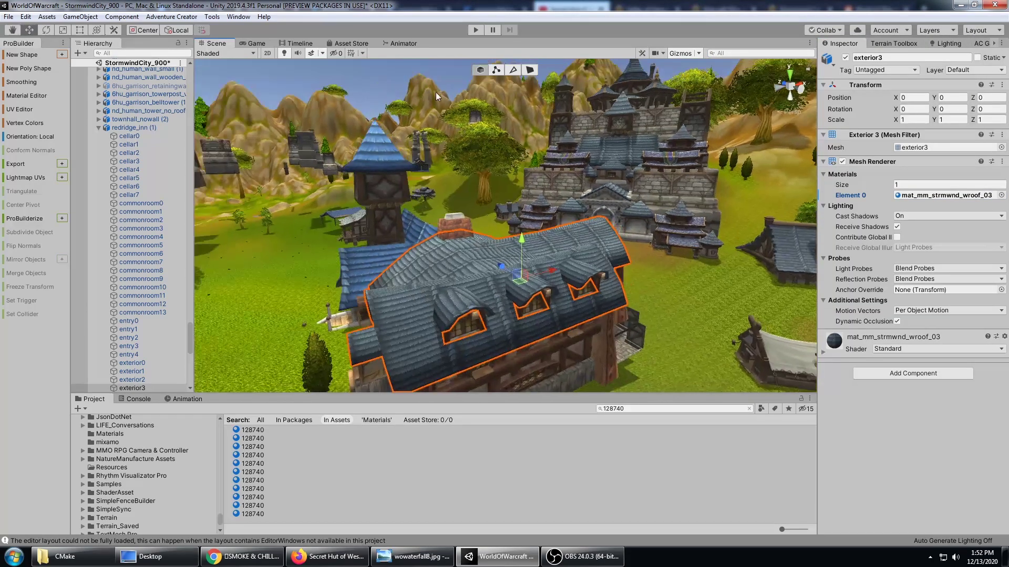
Step: Go around to the front of the town hall and select townhall_nowall (2) with its children collapsed
{"action": "left_click", "coordinate": [460, 82]}
{"action": "left_click_drag", "start_coordinate": [513, 227], "coordinate": [551, 304], "text": "alt"}
{"action": "middle_click_drag", "start_coordinate": [551, 303], "coordinate": [586, 244]}
{"action": "scroll", "coordinate": [586, 244], "scroll_direction": "up", "scroll_amount": 4}
{"action": "left_click_drag", "start_coordinate": [587, 244], "coordinate": [498, 220], "text": "alt"}
{"action": "left_click", "coordinate": [498, 219]}
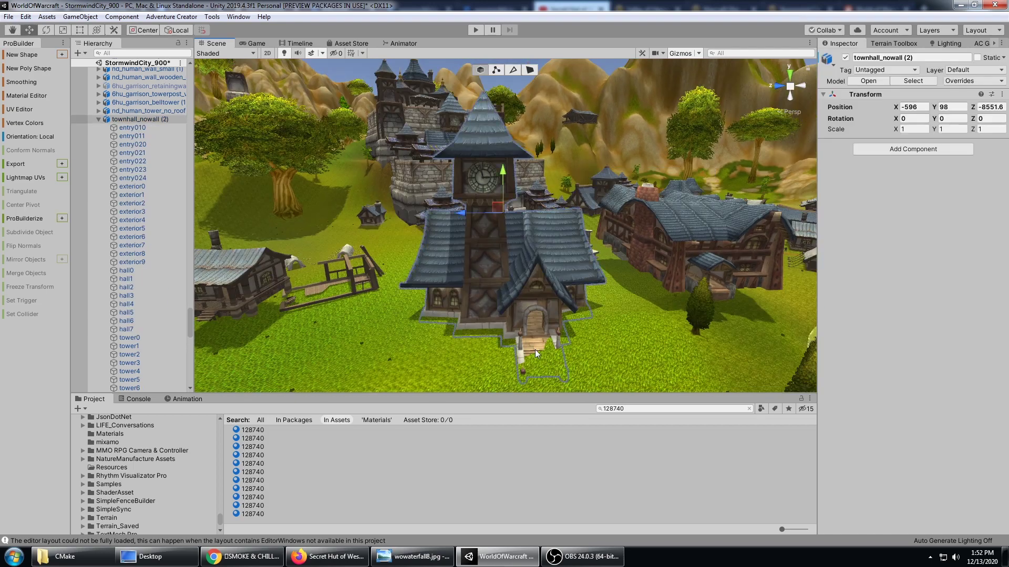
{"action": "left_click", "coordinate": [98, 119]}
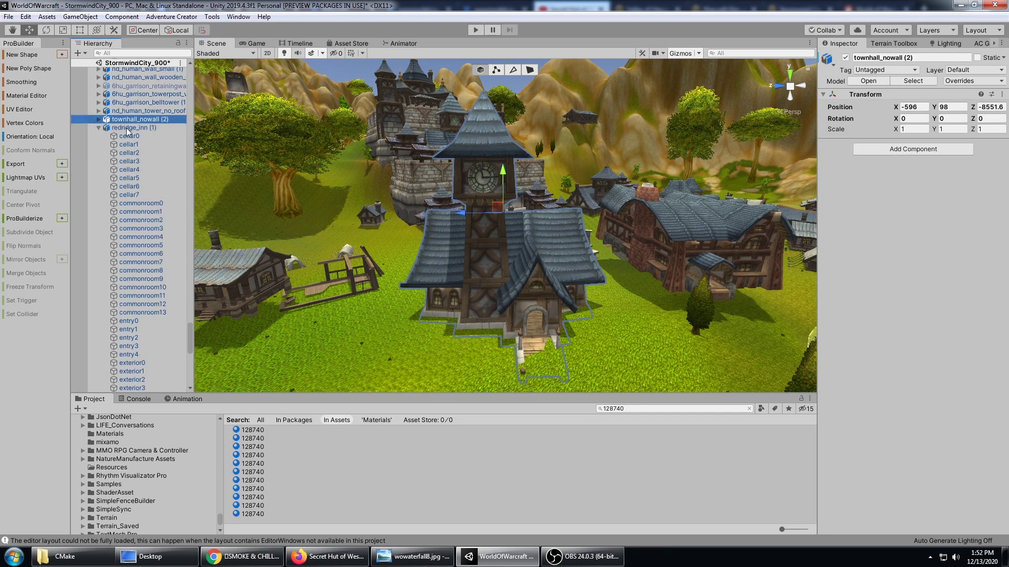
Step: Try moving the town hall's exterior5 roof mesh along Z to -12.3, and undo the move
{"action": "left_click", "coordinate": [490, 138]}
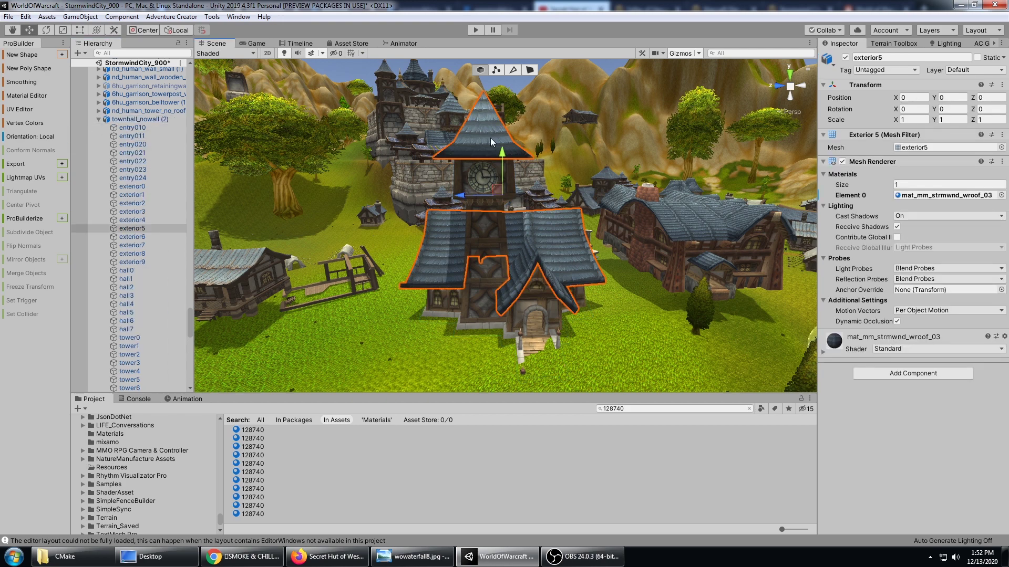
{"action": "left_click_drag", "start_coordinate": [531, 216], "coordinate": [556, 195], "text": "alt"}
{"action": "left_click_drag", "start_coordinate": [464, 202], "coordinate": [551, 134]}
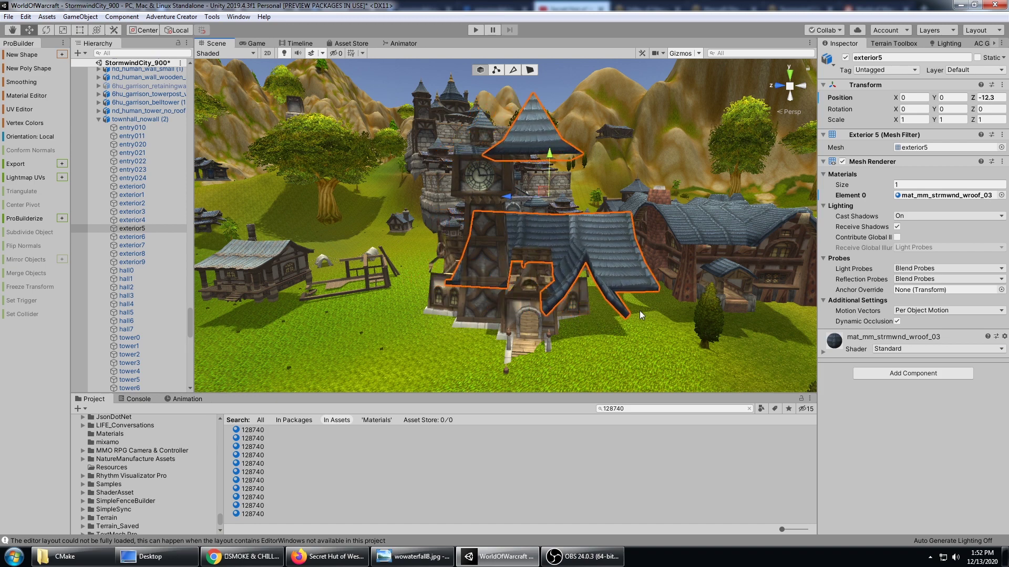
{"action": "key", "text": "ctrl+z"}
{"action": "left_click_drag", "start_coordinate": [521, 135], "coordinate": [536, 174], "text": "alt"}
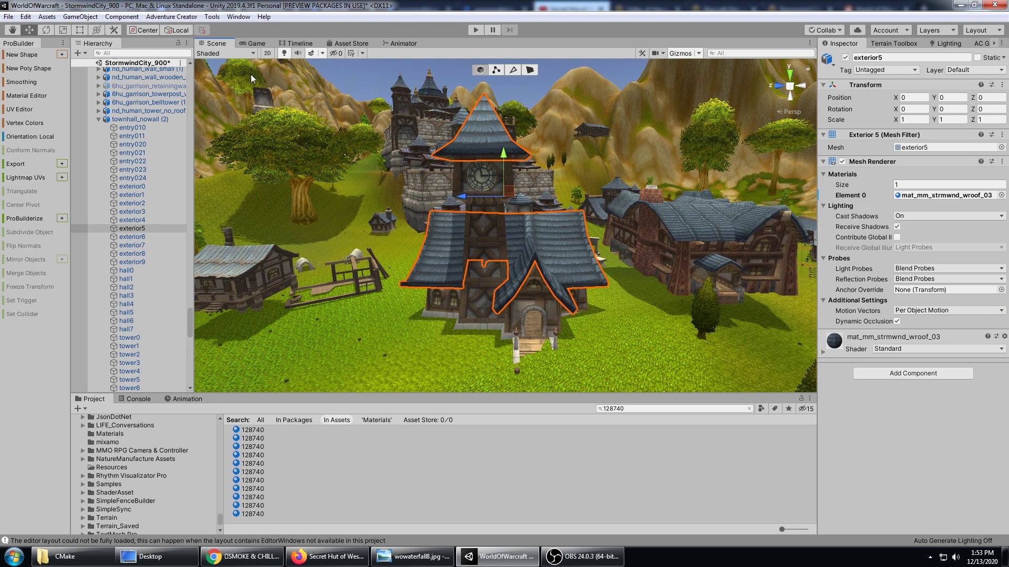
Step: Pro Builderize the town hall's exterior5 roof mesh
{"action": "left_click", "coordinate": [211, 16]}
{"action": "mouse_move", "coordinate": [263, 29]}
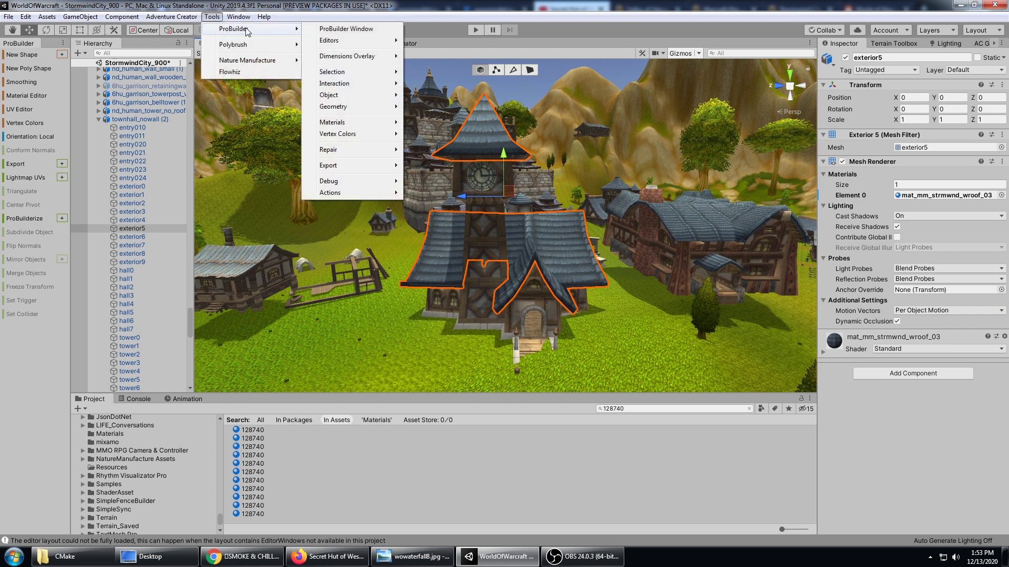
{"action": "mouse_move", "coordinate": [355, 99]}
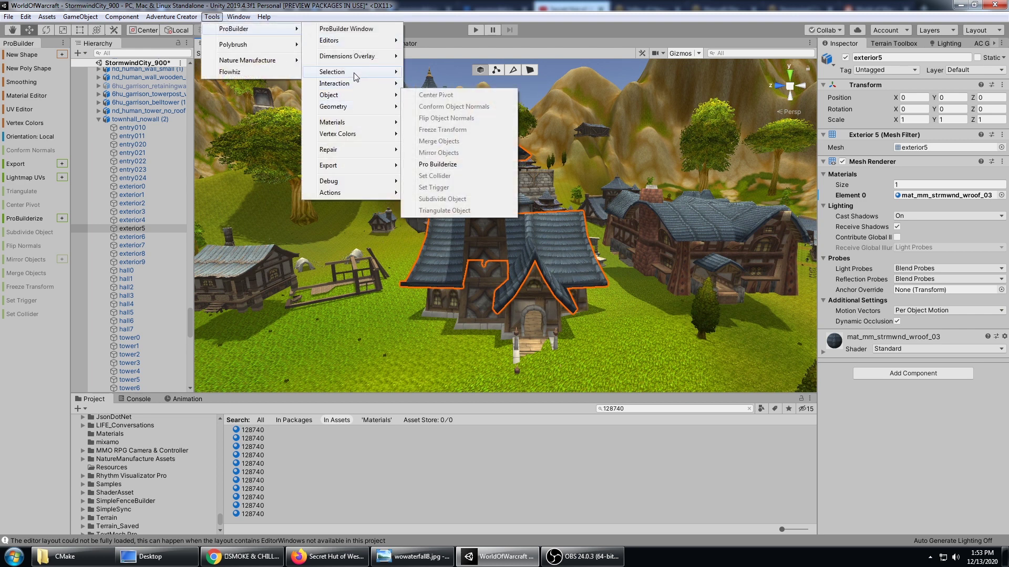
{"action": "left_click", "coordinate": [458, 165]}
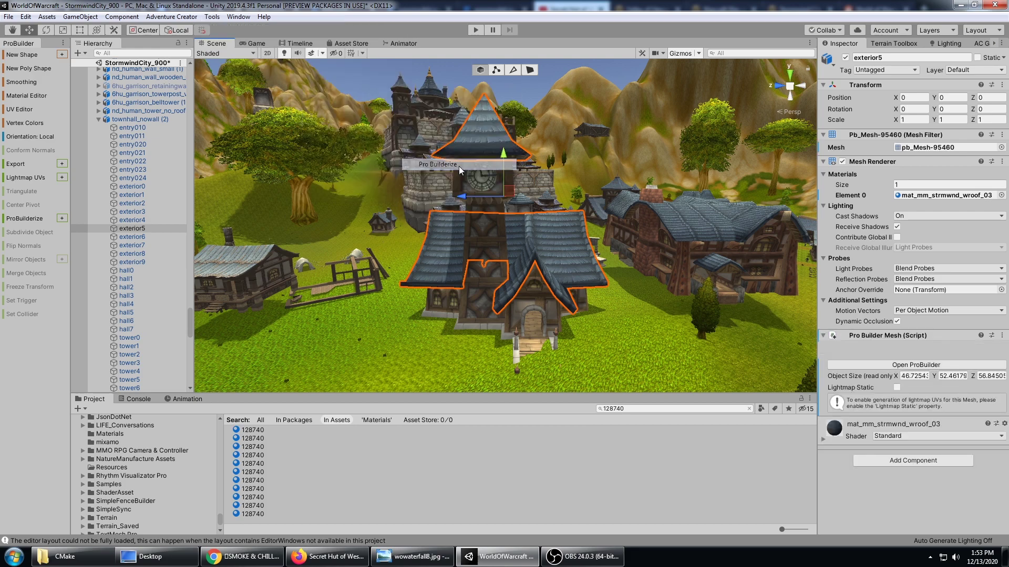
Step: Switch to face selection and select all faces of the clock tower's pointed roof on exterior5
{"action": "scroll", "coordinate": [537, 180], "scroll_direction": "up", "scroll_amount": 3}
{"action": "mouse_move", "coordinate": [537, 180]}
{"action": "middle_mouse_down"}
{"action": "mouse_move", "coordinate": [551, 214]}
{"action": "mouse_move", "coordinate": [550, 193]}
{"action": "middle_mouse_up"}
{"action": "left_click_drag", "start_coordinate": [550, 194], "coordinate": [429, 63], "text": "alt"}
{"action": "left_click", "coordinate": [530, 70]}
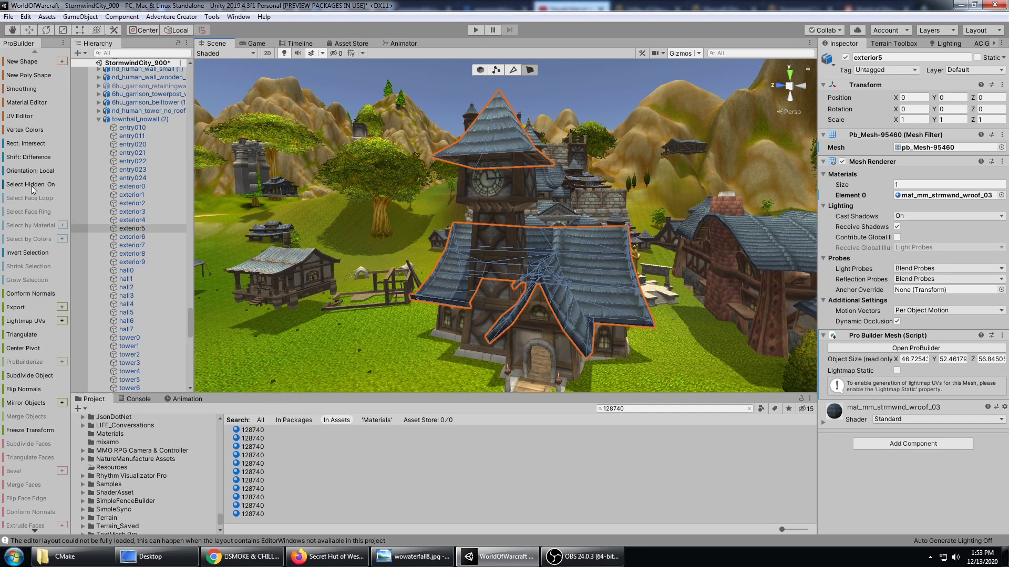
{"action": "left_click_drag", "start_coordinate": [357, 265], "coordinate": [409, 275], "text": "alt"}
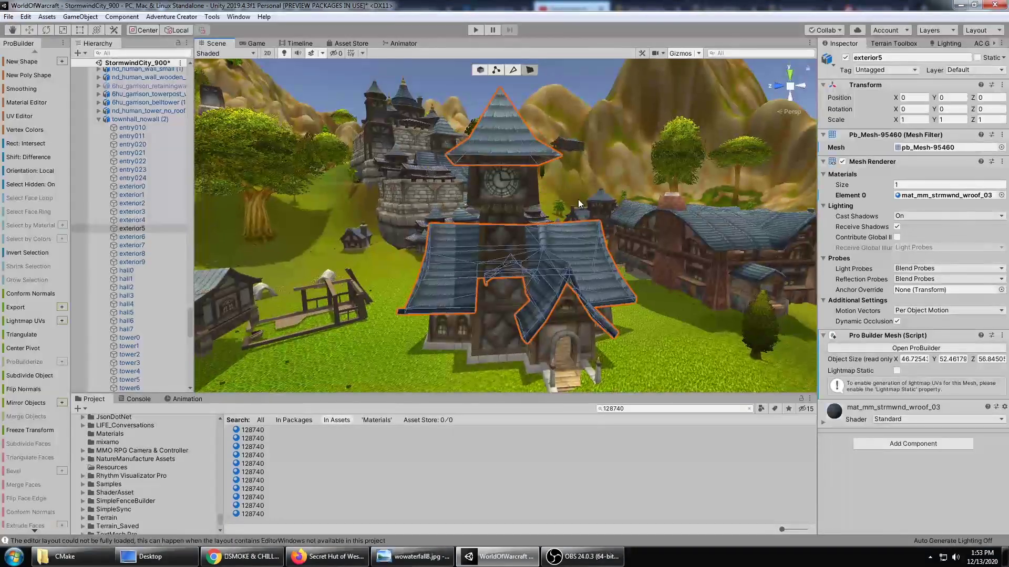
{"action": "left_click_drag", "start_coordinate": [560, 180], "coordinate": [408, 79]}
Step: Detach the selected tower roof faces into a separate object and select that new piece
{"action": "left_click_drag", "start_coordinate": [595, 197], "coordinate": [619, 199], "text": "alt"}
{"action": "scroll", "coordinate": [28, 485], "scroll_direction": "down", "scroll_amount": 5}
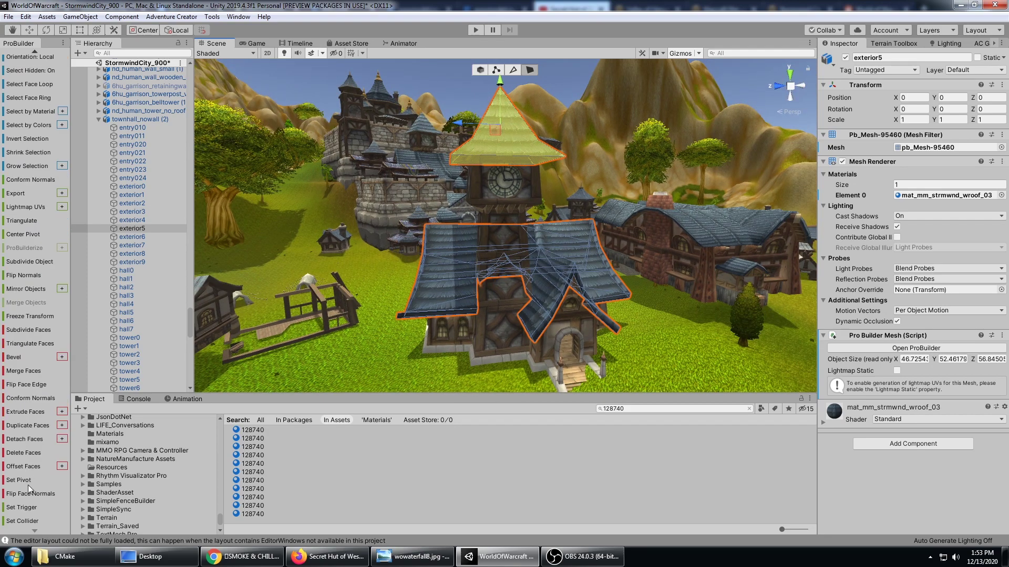
{"action": "left_click", "coordinate": [21, 440]}
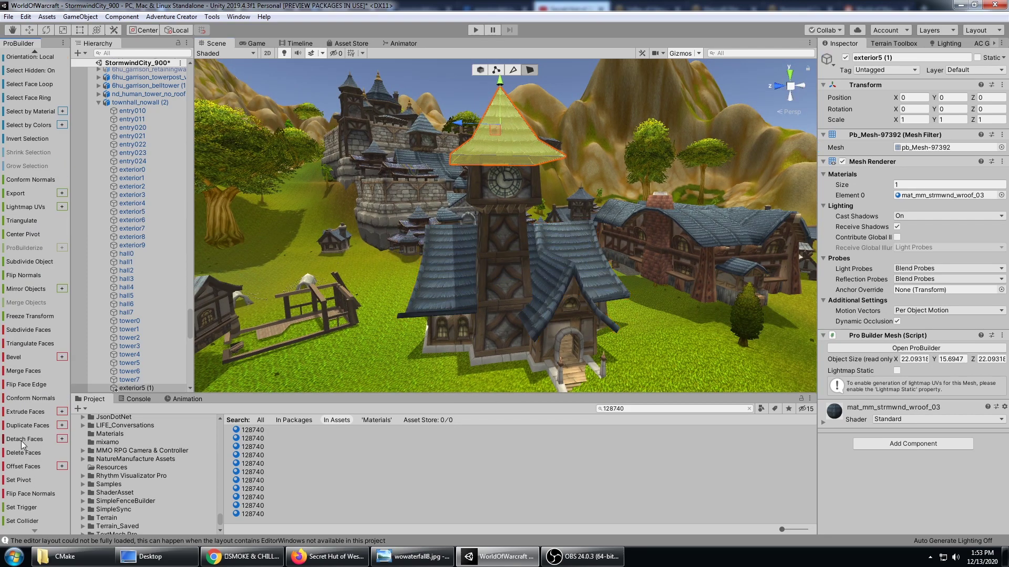
{"action": "scroll", "coordinate": [141, 248], "scroll_direction": "down", "scroll_amount": 3}
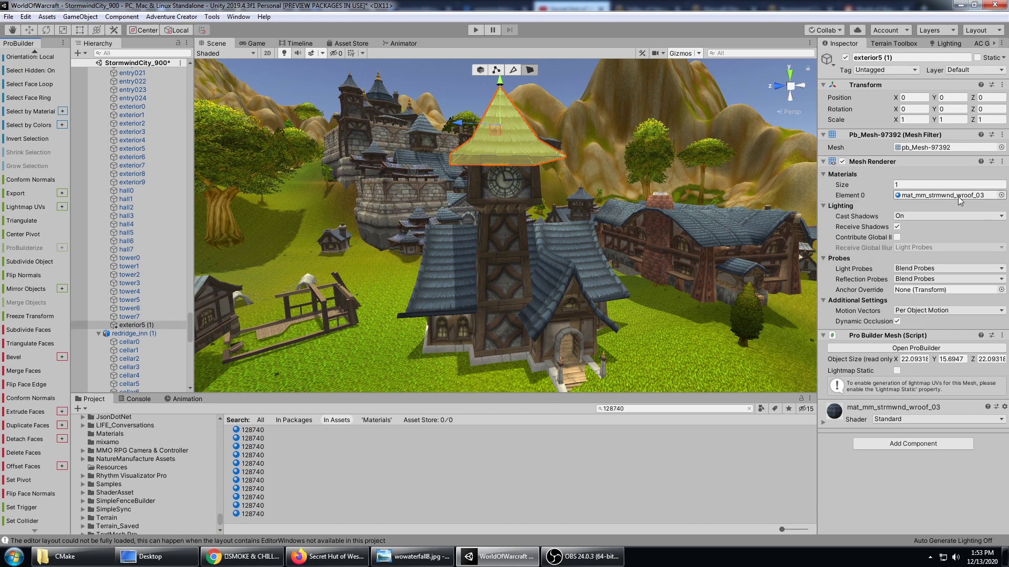
{"action": "left_click_drag", "start_coordinate": [652, 206], "coordinate": [604, 210], "text": "alt"}
{"action": "left_click", "coordinate": [144, 325]}
Step: Select the whole townhall_nowall (2) building and collapse the child lists of it and redridge_inn (1)
{"action": "left_click_drag", "start_coordinate": [480, 169], "coordinate": [175, 184], "text": "alt"}
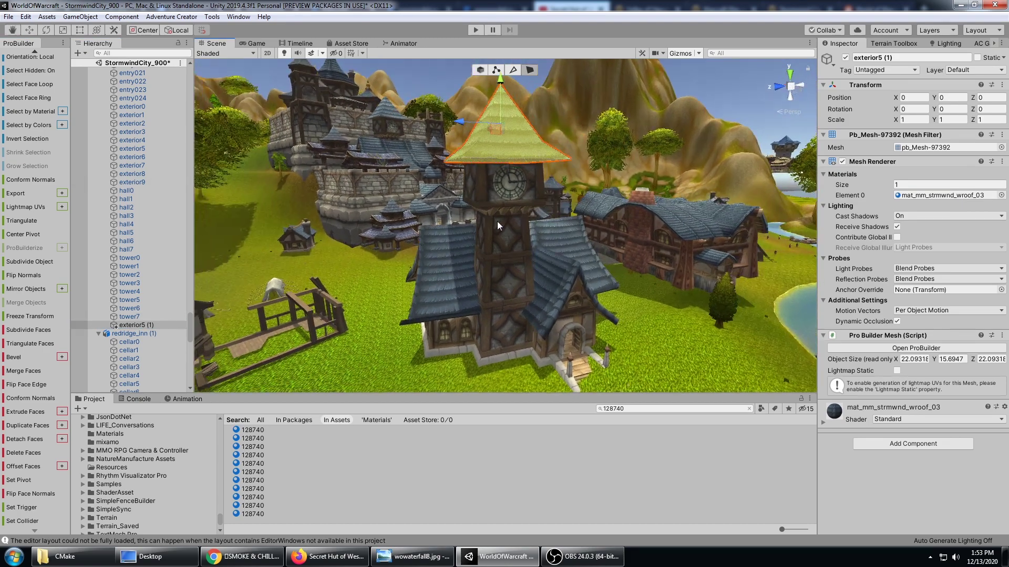
{"action": "middle_click_drag", "start_coordinate": [499, 245], "coordinate": [504, 293]}
{"action": "scroll", "coordinate": [135, 204], "scroll_direction": "up", "scroll_amount": 5}
{"action": "left_click", "coordinate": [126, 197]}
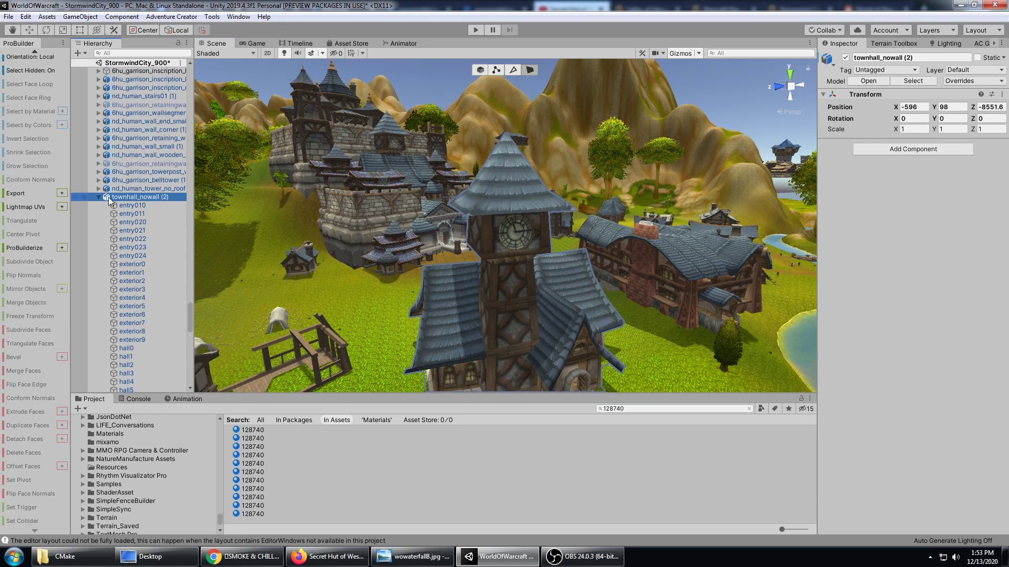
{"action": "left_click", "coordinate": [99, 197]}
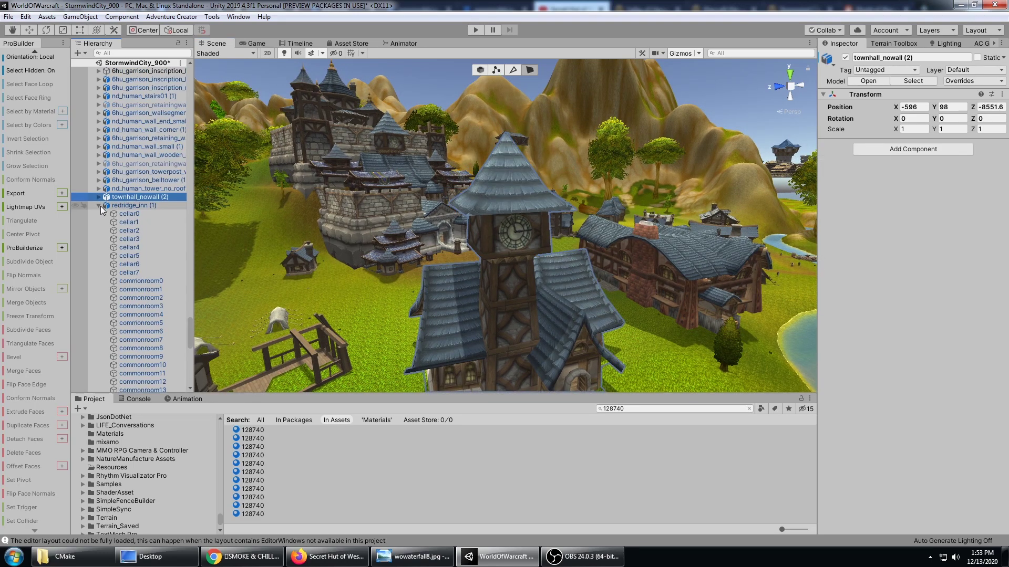
{"action": "left_click", "coordinate": [100, 206]}
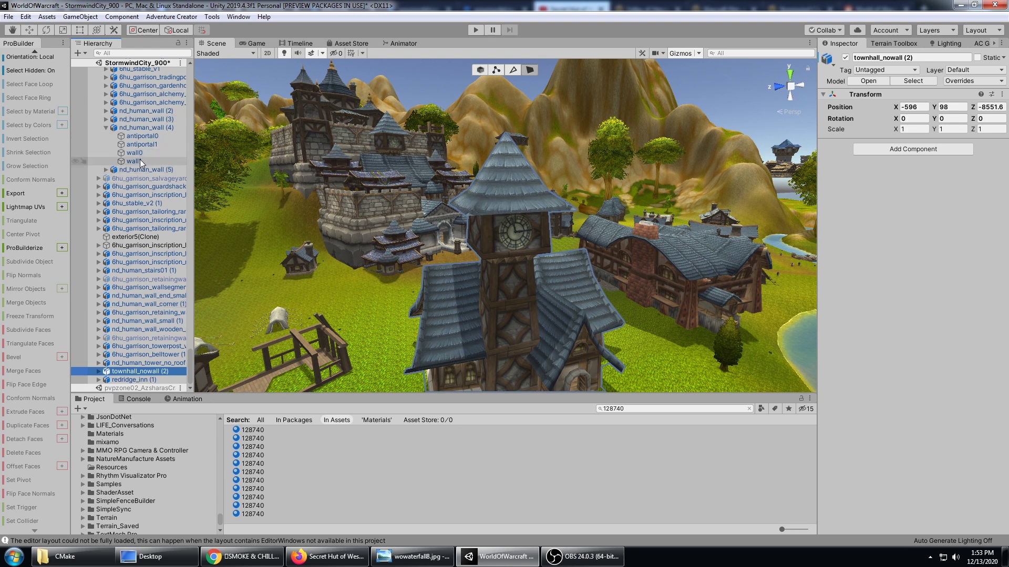
{"action": "left_click_drag", "start_coordinate": [527, 233], "coordinate": [462, 210], "text": "alt"}
{"action": "scroll", "coordinate": [493, 230], "scroll_direction": "down", "scroll_amount": 3}
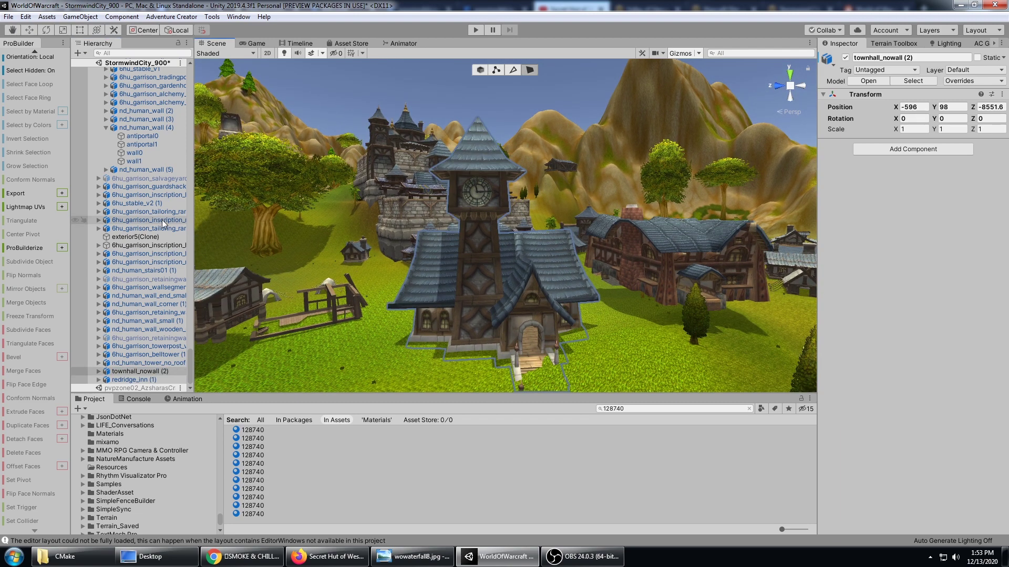
Step: Select the detached clock tower roof in object mode and strip the ProBuilder scripts from it
{"action": "left_click", "coordinate": [484, 156]}
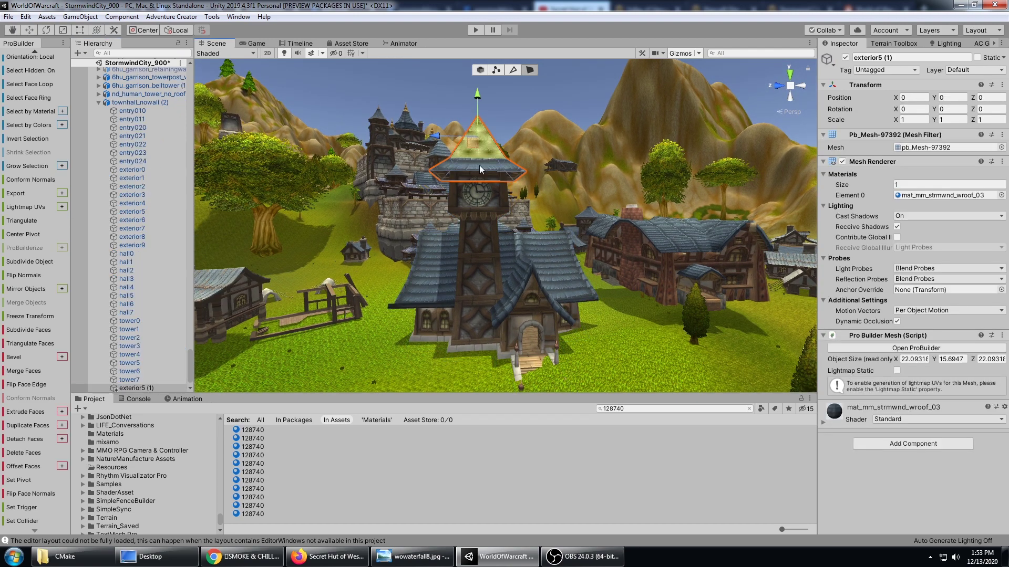
{"action": "left_click", "coordinate": [480, 71]}
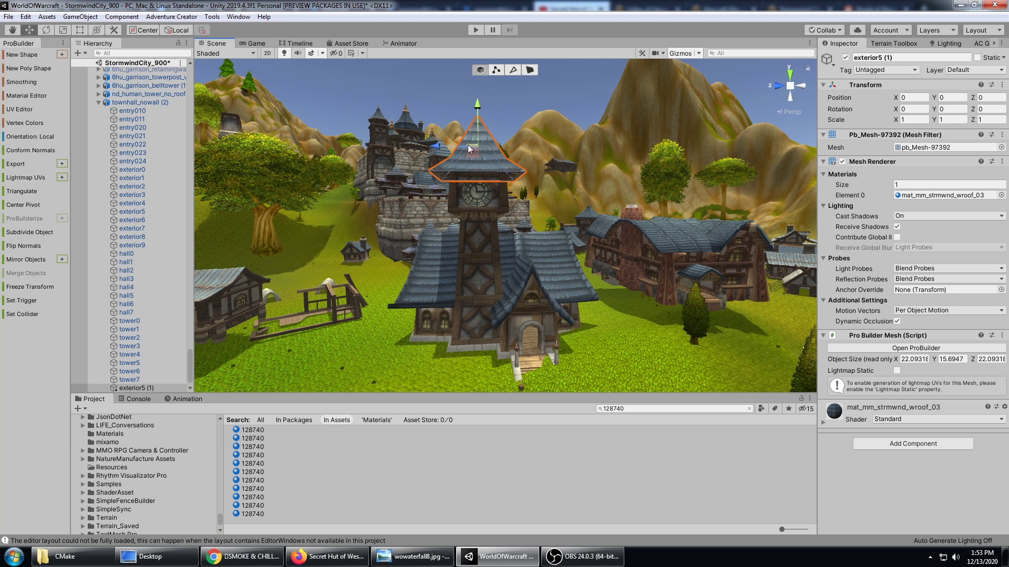
{"action": "scroll", "coordinate": [148, 295], "scroll_direction": "down", "scroll_amount": 1}
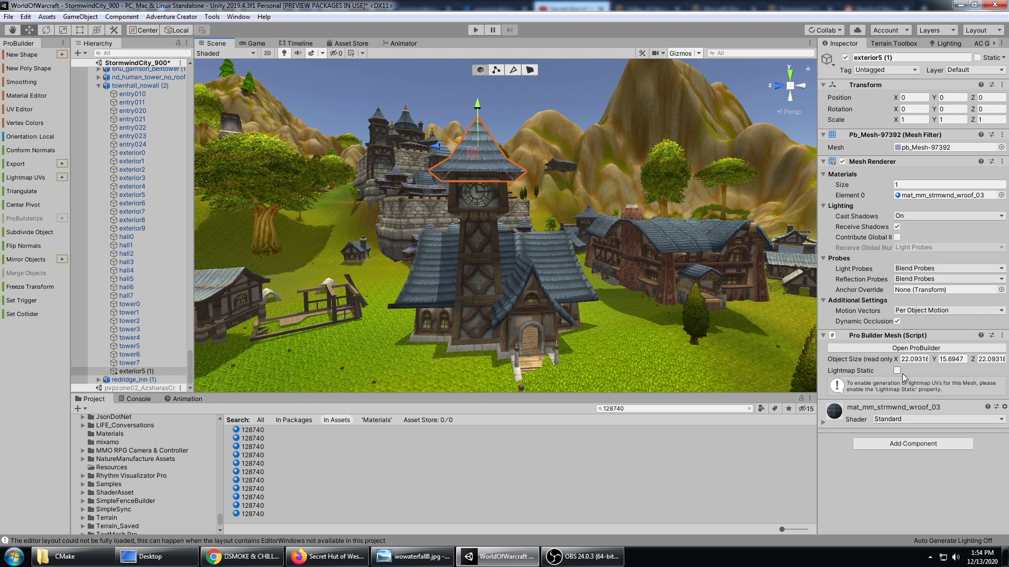
{"action": "left_click", "coordinate": [211, 16]}
{"action": "mouse_move", "coordinate": [247, 29]}
{"action": "mouse_move", "coordinate": [363, 191]}
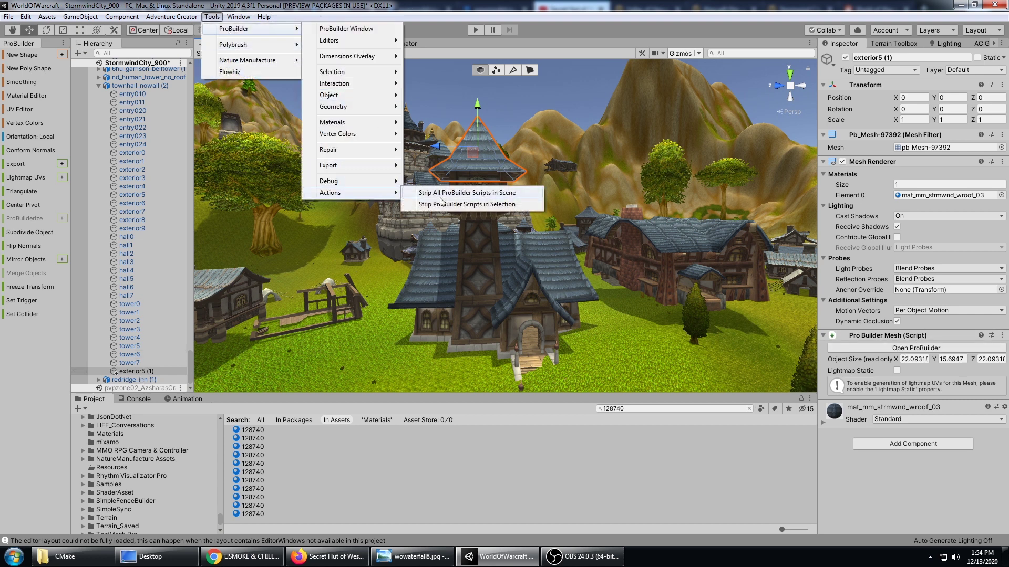
{"action": "left_click", "coordinate": [490, 205]}
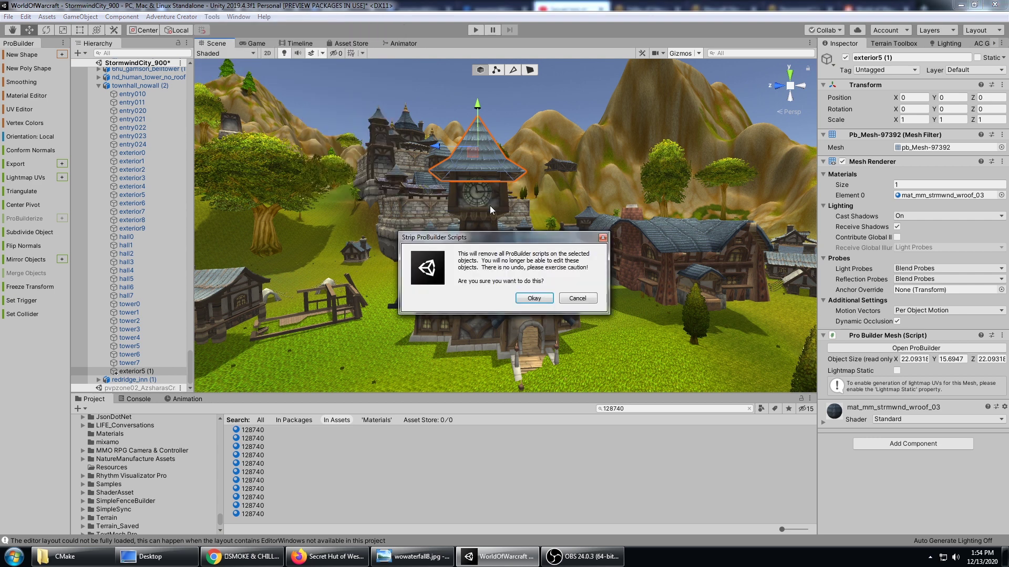
{"action": "left_click", "coordinate": [534, 298]}
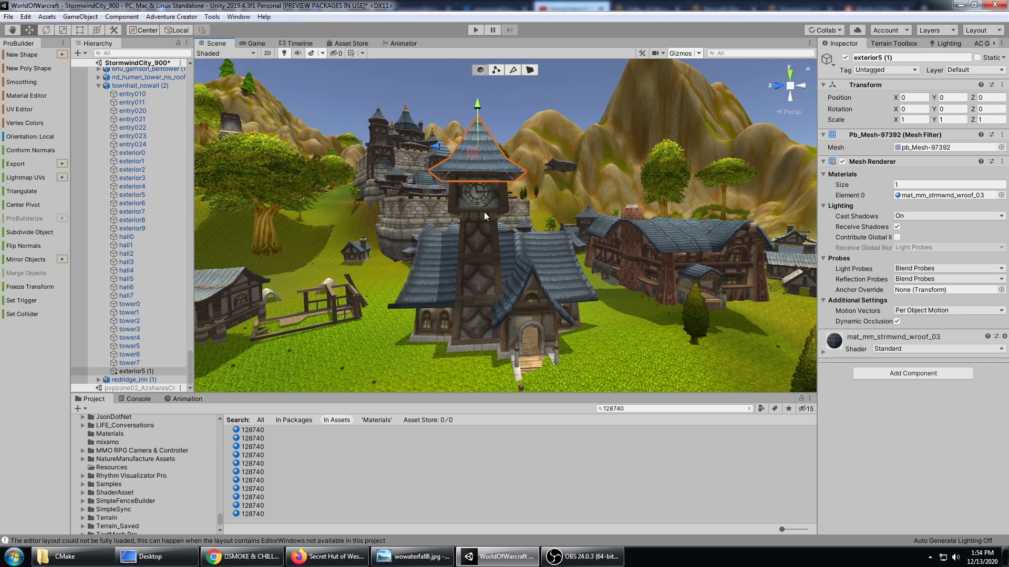
Step: Look through ProBuilder's object commands and examine the detached tower roof from above with the castle behind it
{"action": "left_click_drag", "start_coordinate": [484, 212], "coordinate": [410, 205], "text": "alt"}
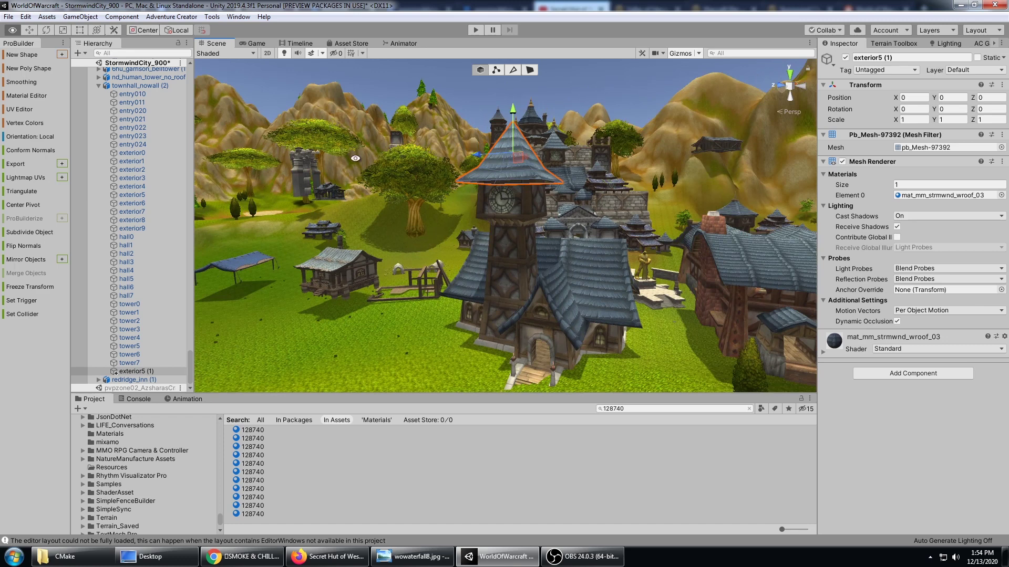
{"action": "left_click", "coordinate": [211, 17]}
{"action": "mouse_move", "coordinate": [234, 29]}
{"action": "mouse_move", "coordinate": [329, 95]}
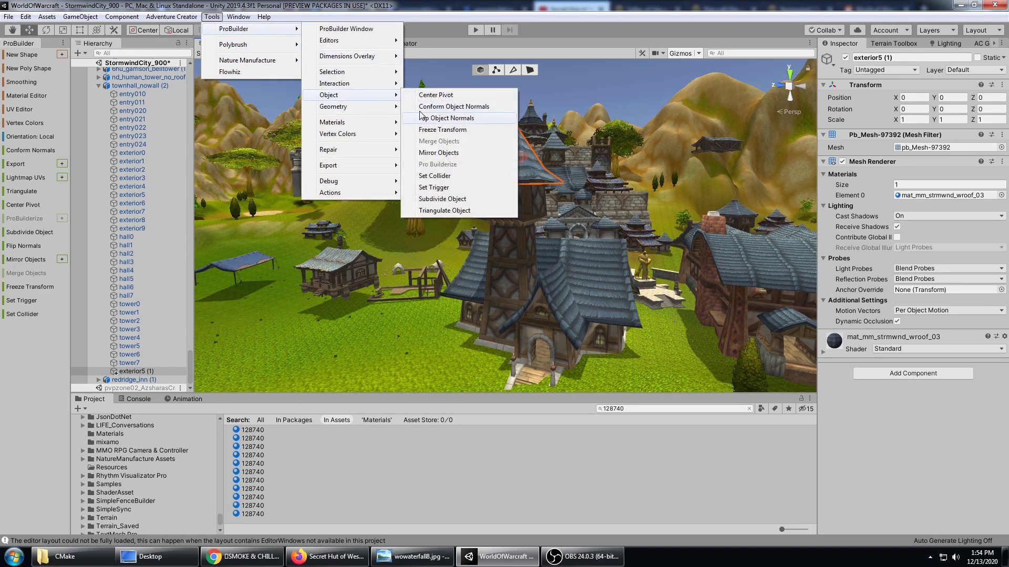
{"action": "left_click", "coordinate": [531, 159]}
{"action": "left_click_drag", "start_coordinate": [510, 176], "coordinate": [515, 198], "text": "alt"}
{"action": "middle_click_drag", "start_coordinate": [516, 198], "coordinate": [560, 175]}
{"action": "left_click_drag", "start_coordinate": [560, 175], "coordinate": [510, 232], "text": "alt"}
{"action": "middle_click_drag", "start_coordinate": [510, 232], "coordinate": [448, 375]}
{"action": "left_click_drag", "start_coordinate": [583, 160], "coordinate": [512, 158], "text": "alt"}
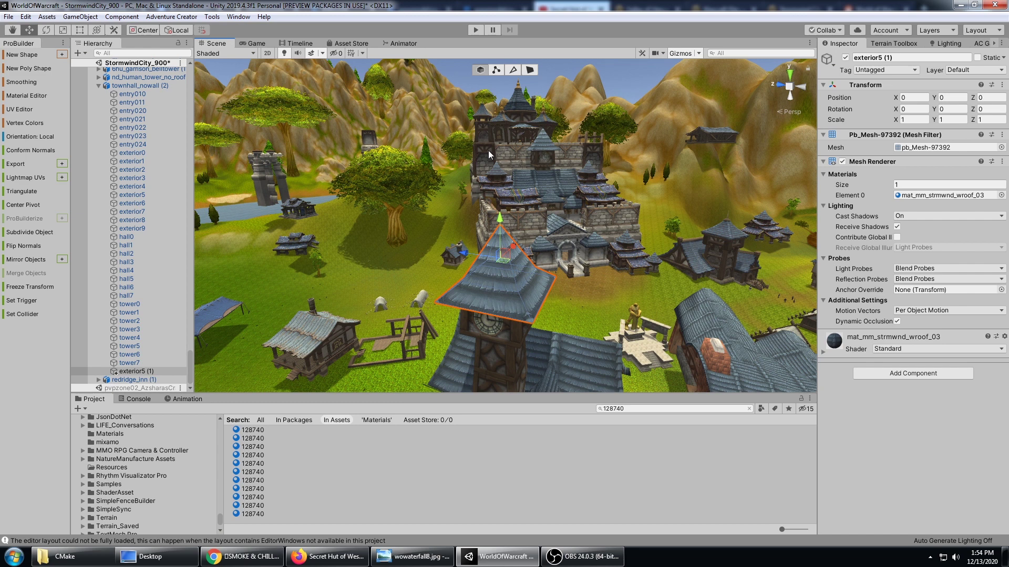
{"action": "left_click", "coordinate": [213, 17]}
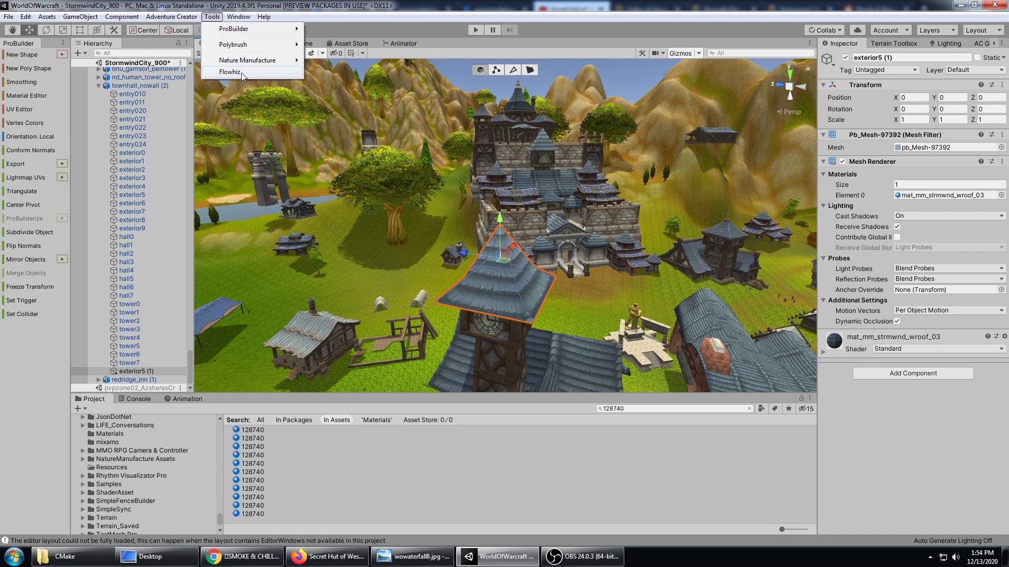
{"action": "mouse_move", "coordinate": [236, 30]}
{"action": "mouse_move", "coordinate": [373, 194]}
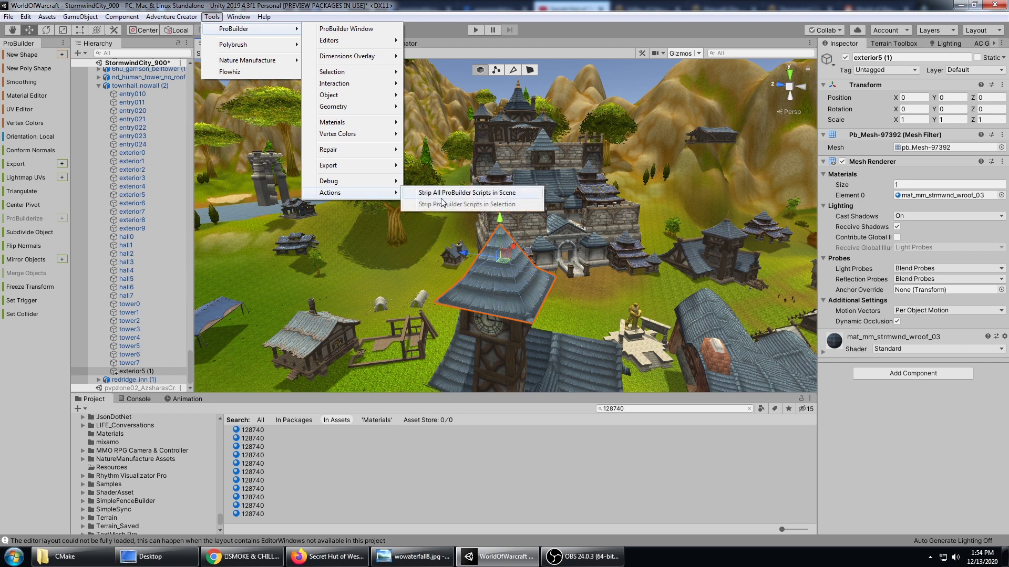
{"action": "left_click", "coordinate": [457, 193]}
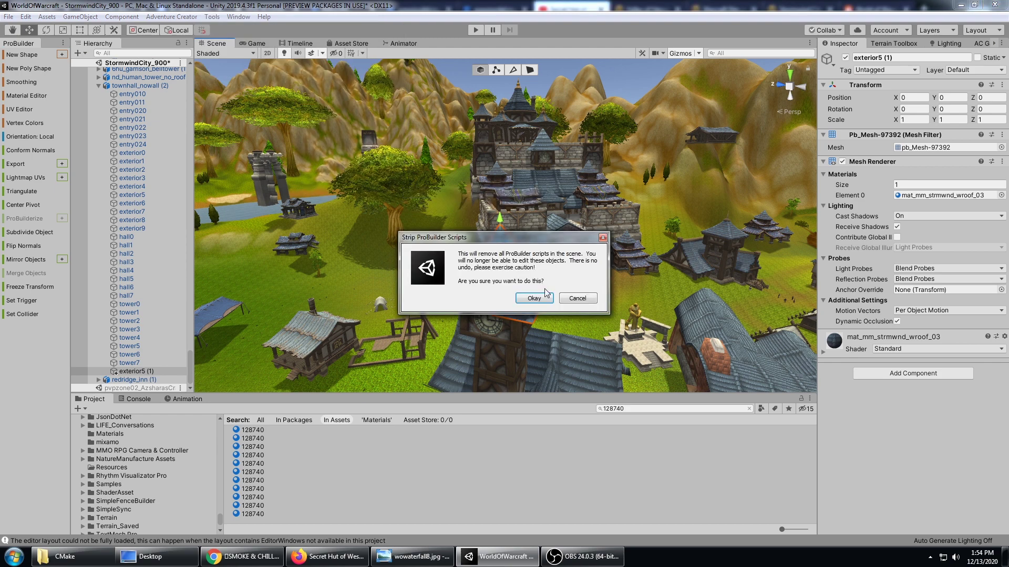
{"action": "left_click", "coordinate": [535, 298]}
{"action": "left_click", "coordinate": [576, 297]}
Step: Move the detached tower roof off the clock tower to about X 13.3, Y -19.1, Z -14.7
{"action": "key", "text": "f"}
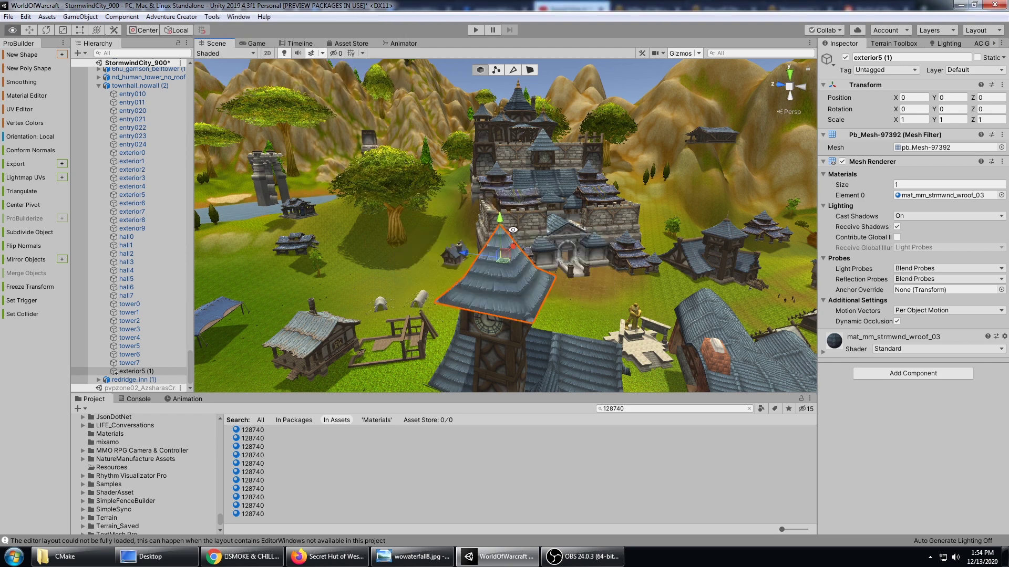
{"action": "left_click", "coordinate": [556, 91]}
{"action": "left_click_drag", "start_coordinate": [557, 93], "coordinate": [501, 137], "text": "alt"}
{"action": "left_click_drag", "start_coordinate": [605, 185], "coordinate": [478, 240], "text": "alt"}
{"action": "left_click", "coordinate": [429, 195]}
{"action": "left_click_drag", "start_coordinate": [553, 293], "coordinate": [529, 238], "text": "alt"}
{"action": "left_click_drag", "start_coordinate": [447, 237], "coordinate": [696, 265], "text": "alt"}
{"action": "middle_click_drag", "start_coordinate": [429, 292], "coordinate": [495, 327]}
{"action": "left_click_drag", "start_coordinate": [496, 276], "coordinate": [526, 215], "text": "alt"}
{"action": "left_click_drag", "start_coordinate": [577, 264], "coordinate": [279, 144], "text": "alt"}
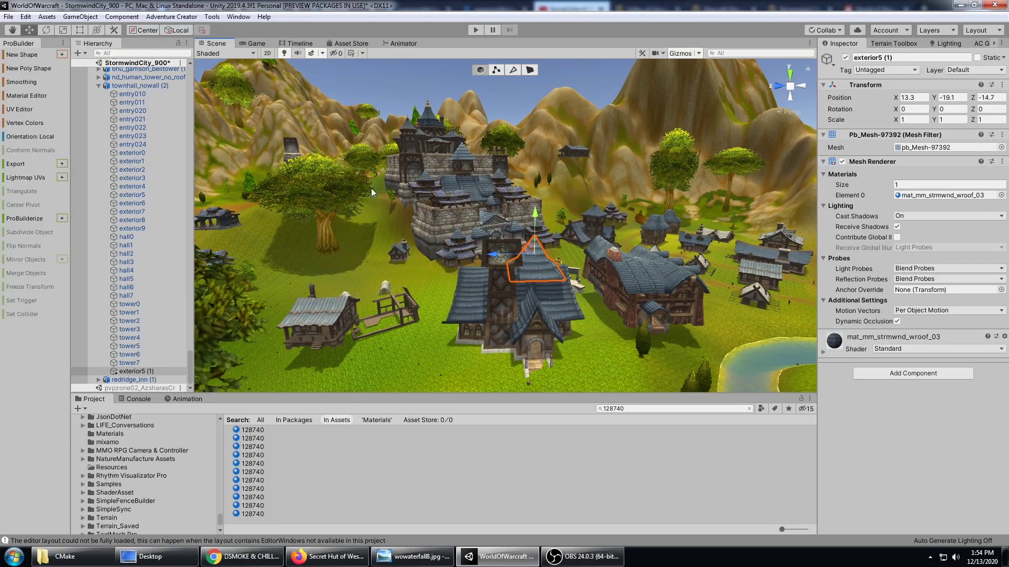
Step: Delete the townhall_nowall (2) building and the redridge_inn (1) building from the scene
{"action": "left_click", "coordinate": [489, 279]}
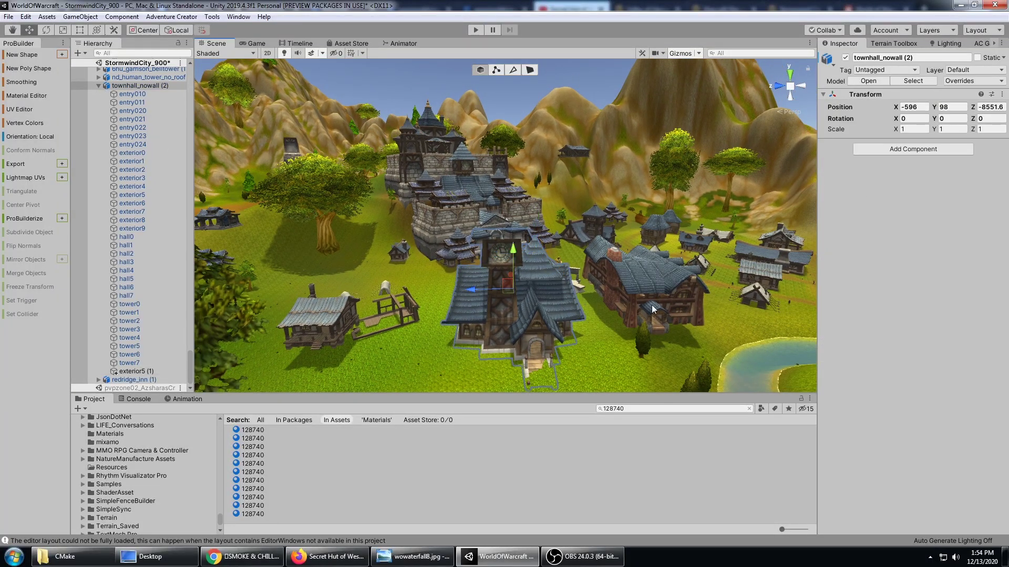
{"action": "key", "text": "Delete"}
{"action": "left_click", "coordinate": [652, 282]}
{"action": "key", "text": "Delete"}
{"action": "middle_click_drag", "start_coordinate": [567, 239], "coordinate": [560, 261]}
{"action": "mouse_move", "coordinate": [560, 260]}
{"action": "left_mouse_down", "text": "alt"}
{"action": "mouse_move", "coordinate": [548, 250]}
{"action": "mouse_move", "coordinate": [570, 262]}
{"action": "left_mouse_up", "text": "alt"}
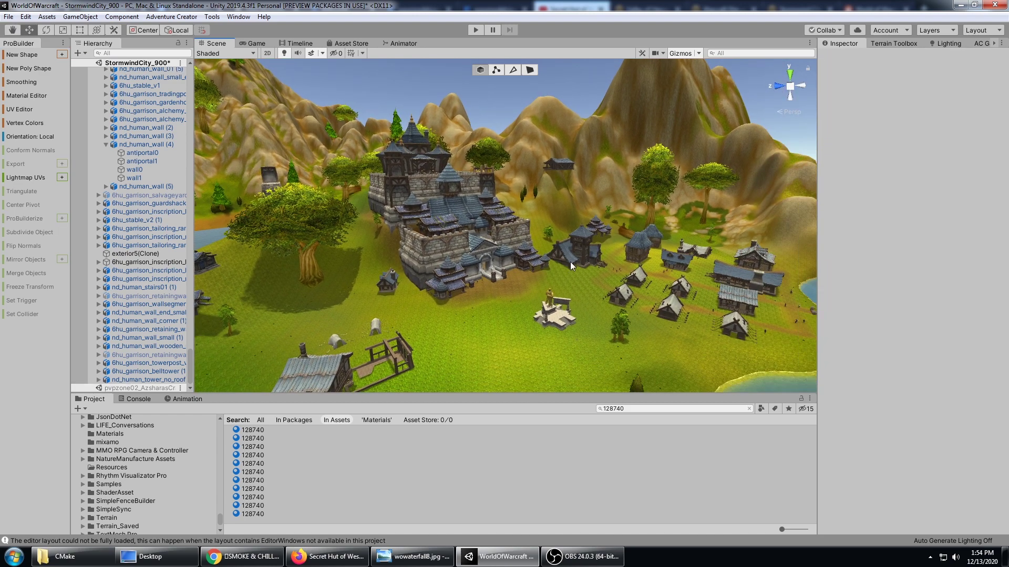
{"action": "left_click", "coordinate": [212, 16]}
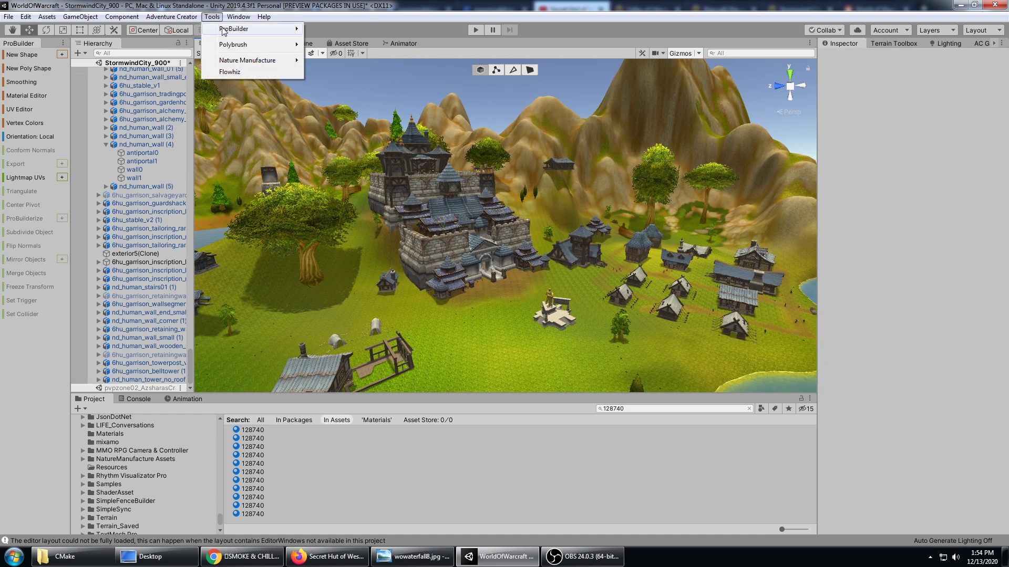
{"action": "mouse_move", "coordinate": [236, 33]}
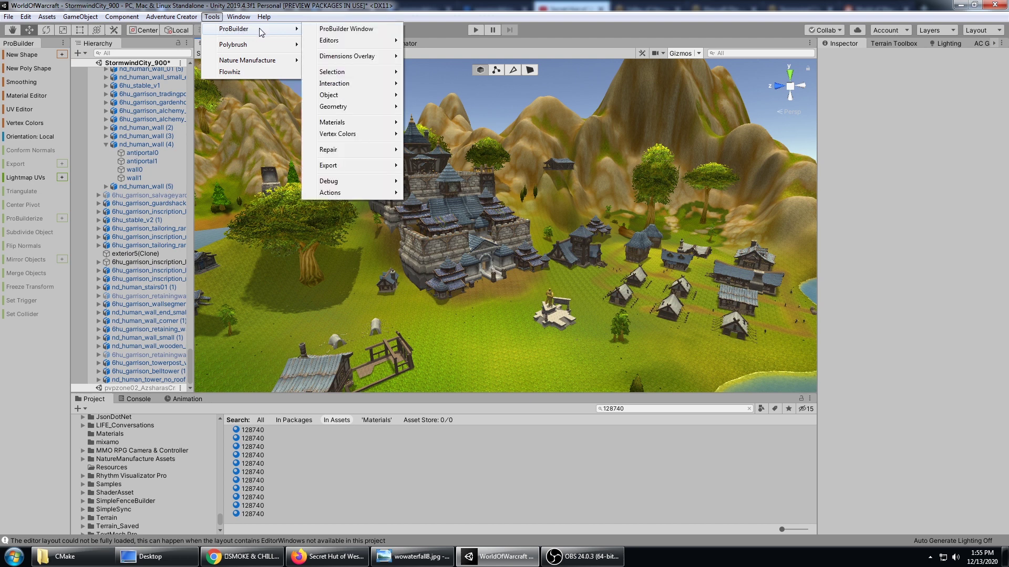
{"action": "left_click", "coordinate": [307, 5]}
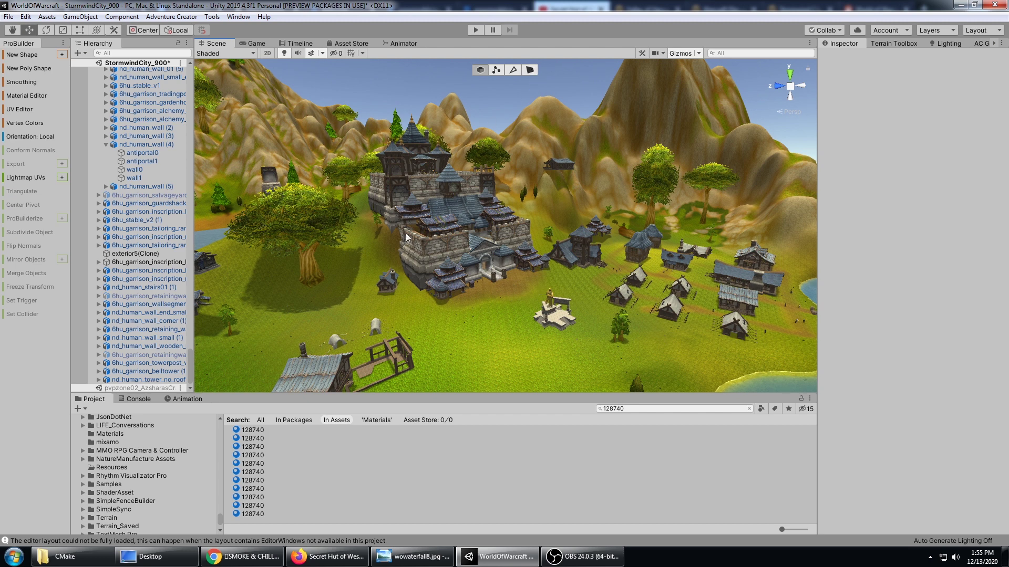
Step: Start a new ProBuilder cube shape in front of the castle and move the shape settings clear of the scene
{"action": "scroll", "coordinate": [374, 197], "scroll_direction": "up", "scroll_amount": 6}
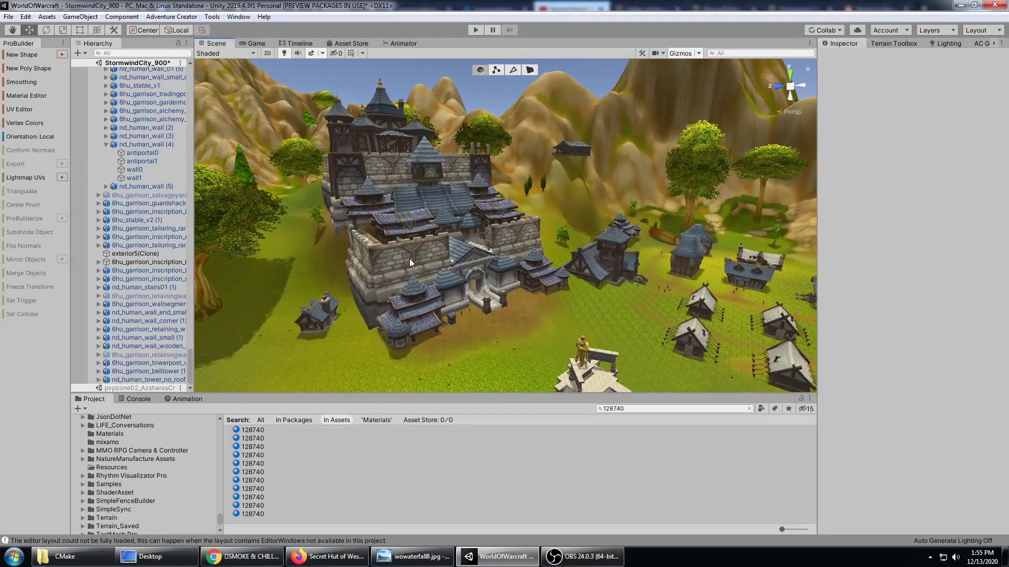
{"action": "left_click", "coordinate": [406, 259]}
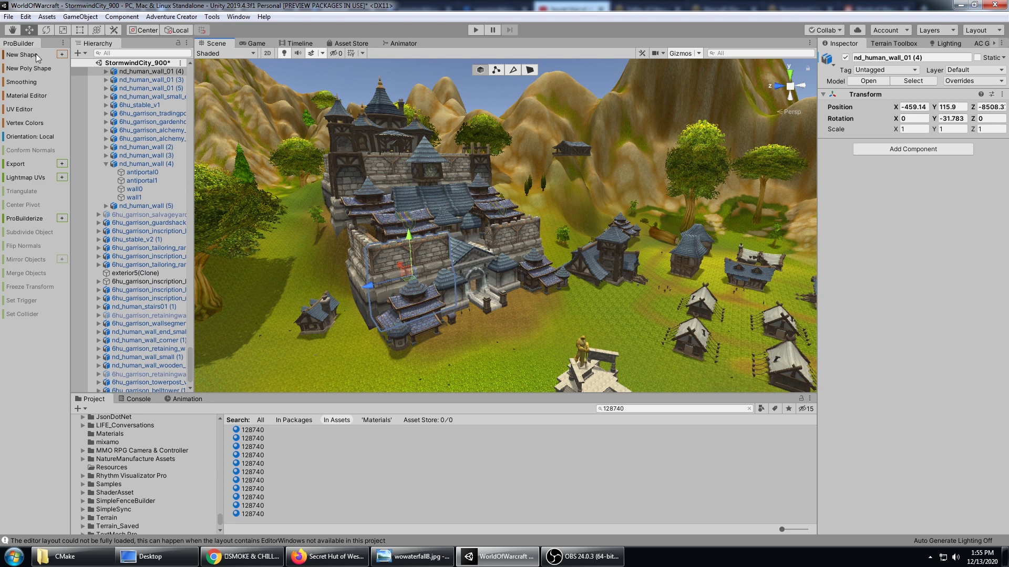
{"action": "left_click", "coordinate": [65, 55]}
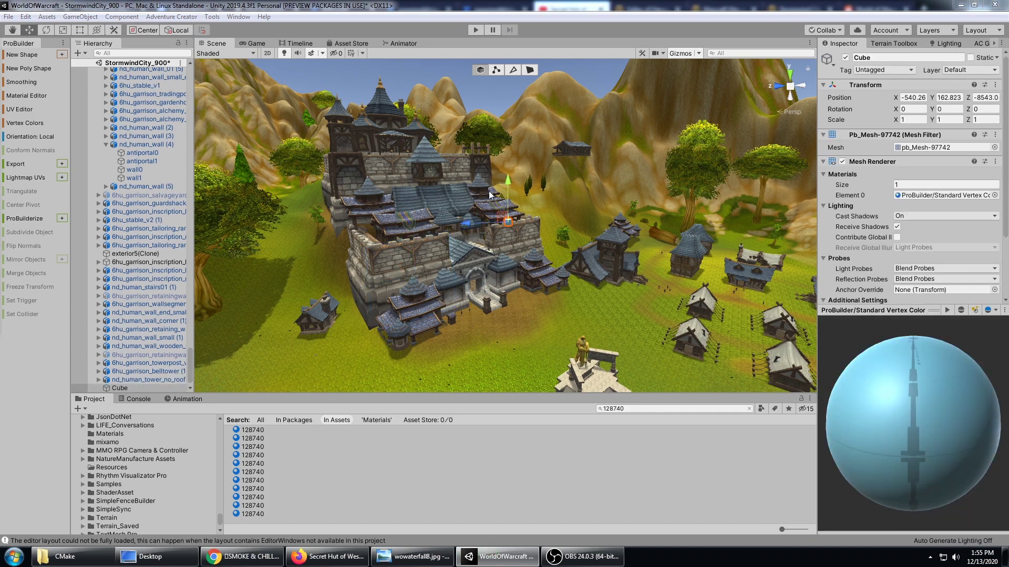
{"action": "right_click_drag", "start_coordinate": [539, 220], "coordinate": [560, 218]}
{"action": "key", "text": "f"}
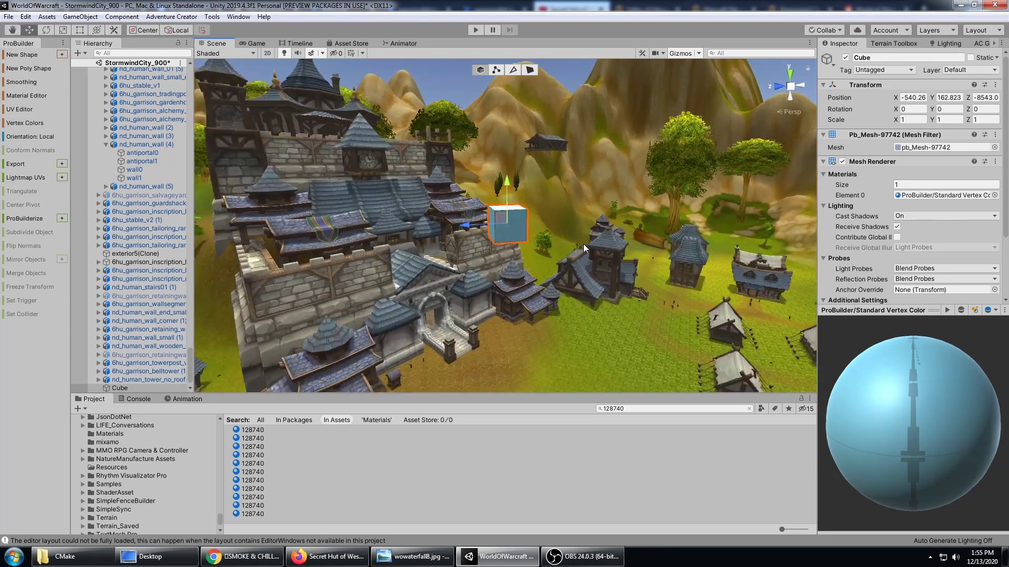
{"action": "scroll", "coordinate": [595, 238], "scroll_direction": "down", "scroll_amount": 5}
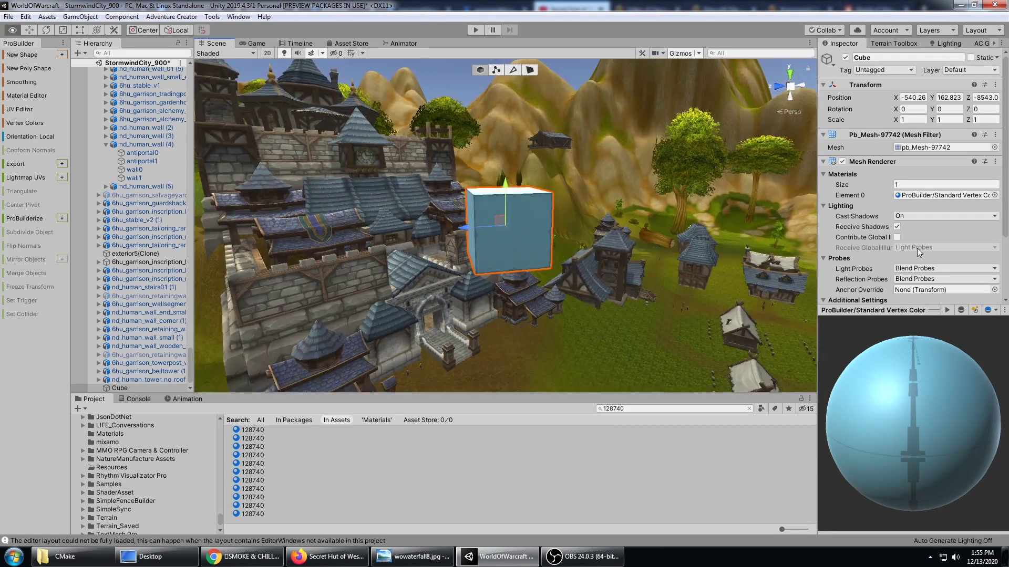
{"action": "left_click_drag", "start_coordinate": [890, 307], "coordinate": [911, 398]}
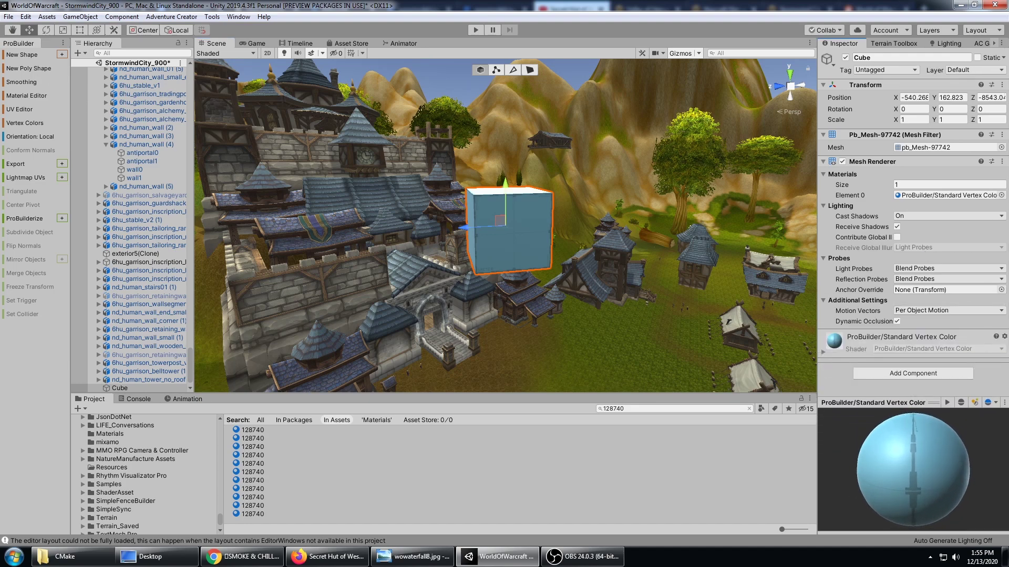
{"action": "left_click_drag", "start_coordinate": [0, 62], "coordinate": [814, 54]}
Step: Change the new shape from a cube to a torus and view it from another angle
{"action": "left_click", "coordinate": [884, 72]}
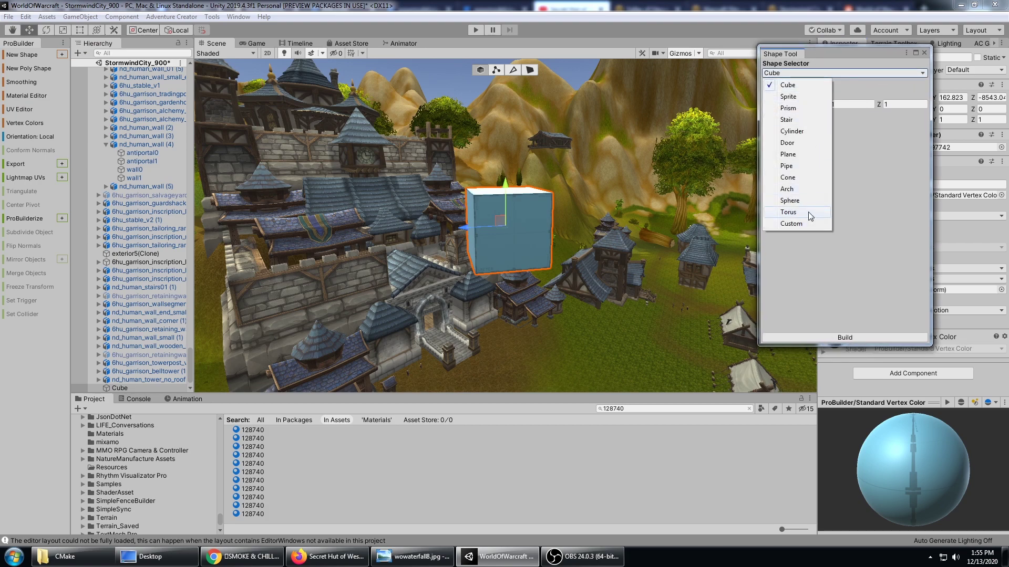
{"action": "left_click", "coordinate": [808, 215]}
{"action": "left_click_drag", "start_coordinate": [524, 229], "coordinate": [753, 156], "text": "alt"}
Step: Change the new shape to a stair and view it beside the castle
{"action": "left_click", "coordinate": [862, 74]}
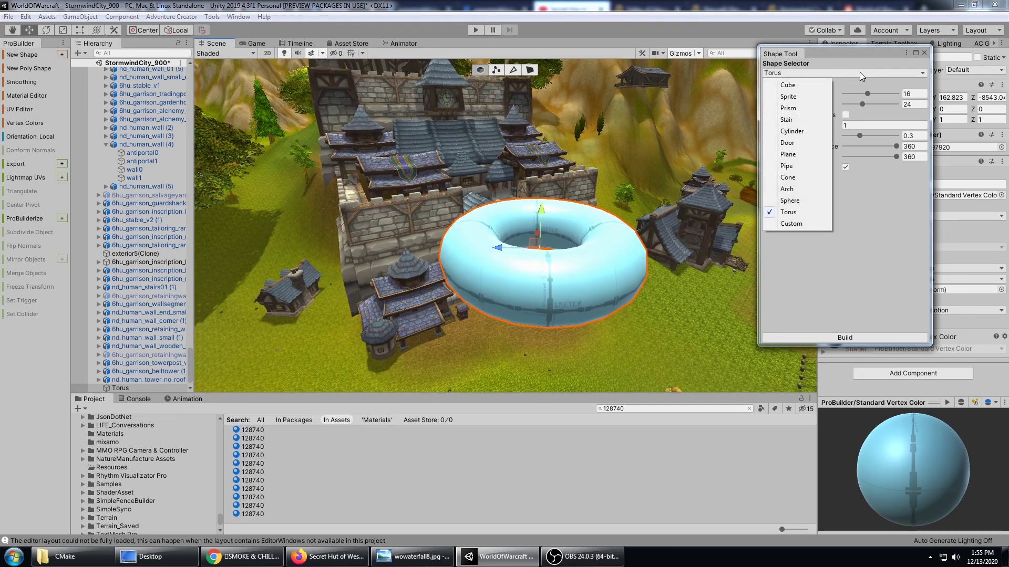
{"action": "left_click", "coordinate": [796, 126]}
{"action": "scroll", "coordinate": [528, 197], "scroll_direction": "down", "scroll_amount": 8}
{"action": "left_click_drag", "start_coordinate": [528, 197], "coordinate": [463, 205], "text": "alt"}
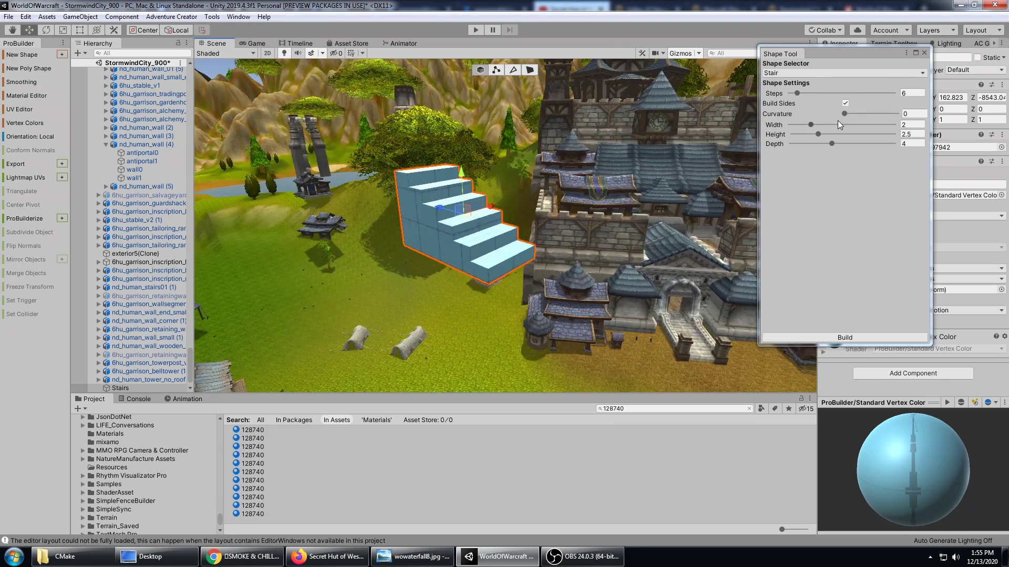
Step: Give the stair 22 steps, curvature 185, width about 2.54, height 5.005 and inner radius about 7.11
{"action": "left_click_drag", "start_coordinate": [843, 114], "coordinate": [872, 121]}
{"action": "left_click_drag", "start_coordinate": [797, 93], "coordinate": [868, 156]}
{"action": "left_click_drag", "start_coordinate": [593, 136], "coordinate": [655, 221], "text": "alt"}
{"action": "scroll", "coordinate": [498, 172], "scroll_direction": "down", "scroll_amount": 5}
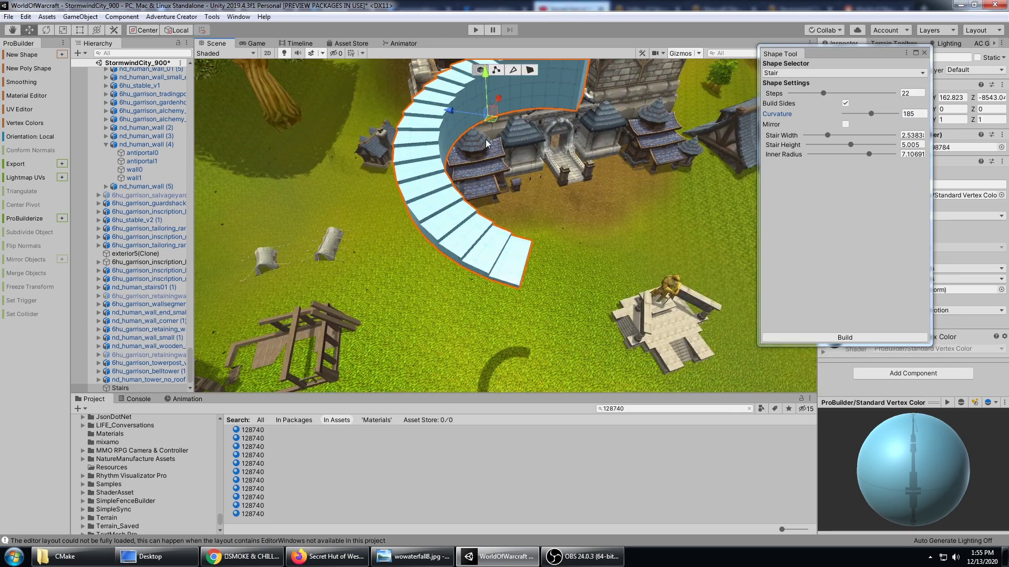
{"action": "middle_click_drag", "start_coordinate": [498, 171], "coordinate": [533, 236]}
{"action": "left_click_drag", "start_coordinate": [534, 237], "coordinate": [582, 196], "text": "alt"}
Step: Build the curved staircase and close the shape settings
{"action": "left_click", "coordinate": [823, 336]}
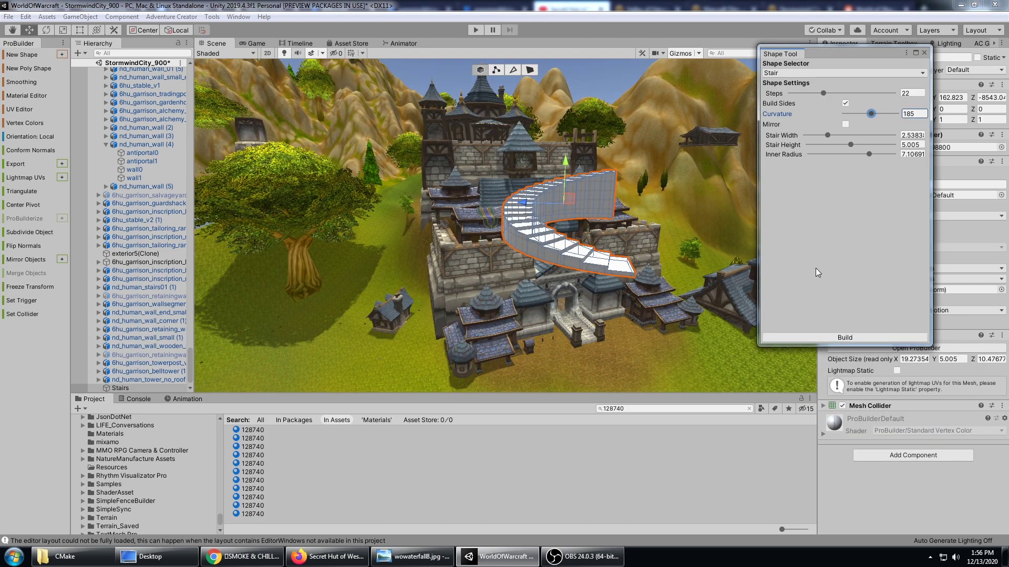
{"action": "left_click", "coordinate": [924, 53]}
{"action": "middle_click_drag", "start_coordinate": [619, 252], "coordinate": [599, 167]}
{"action": "right_click_drag", "start_coordinate": [597, 166], "coordinate": [562, 232]}
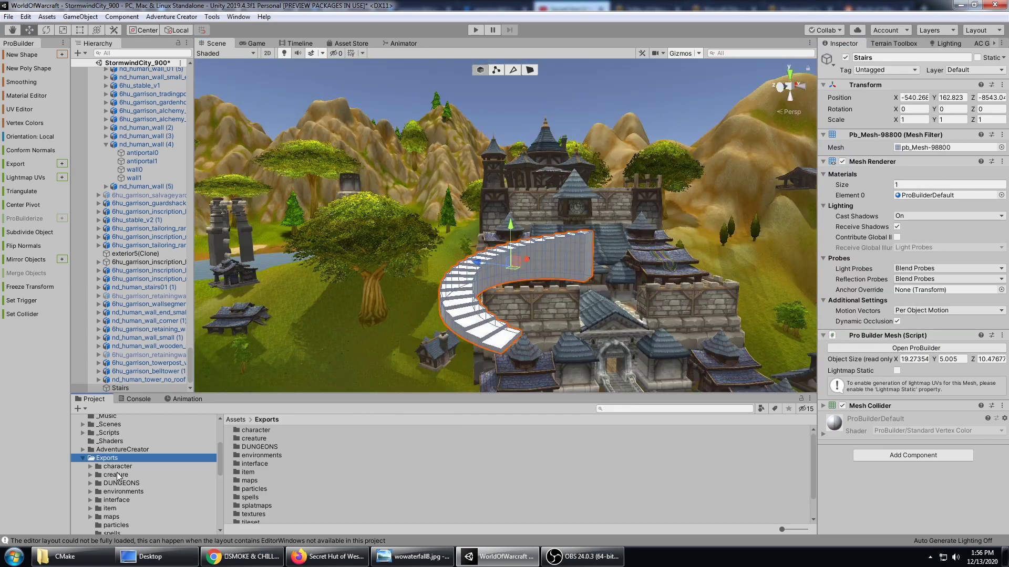
Step: Find the diagonal stone paving texture 186962 in the Exports/textures/terrain folder and select it
{"action": "scroll", "coordinate": [118, 476], "scroll_direction": "down", "scroll_amount": 5}
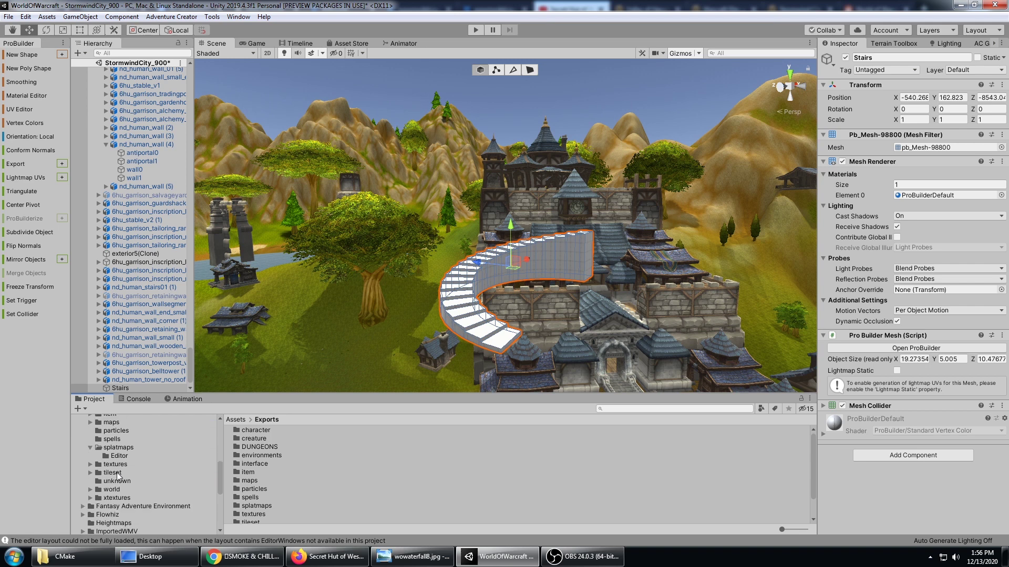
{"action": "left_click", "coordinate": [114, 464]}
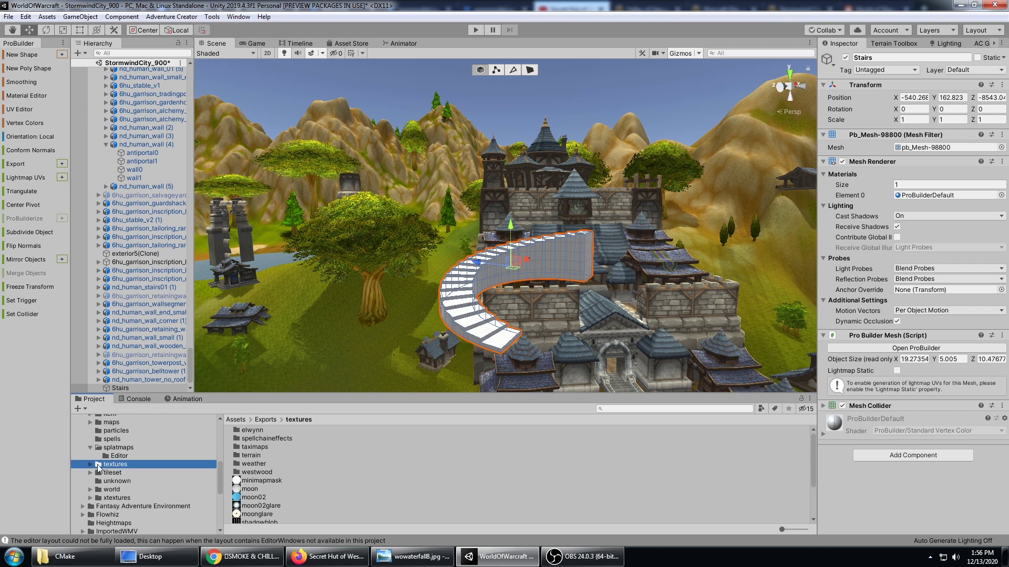
{"action": "double_click", "coordinate": [257, 454]}
{"action": "scroll", "coordinate": [337, 450], "scroll_direction": "down", "scroll_amount": 3}
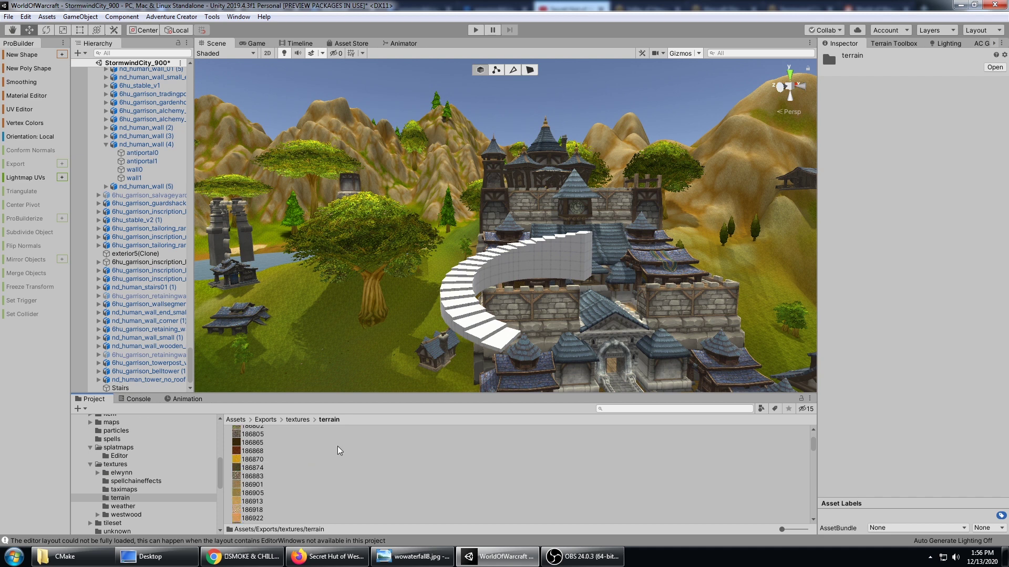
{"action": "scroll", "coordinate": [269, 468], "scroll_direction": "down", "scroll_amount": 5}
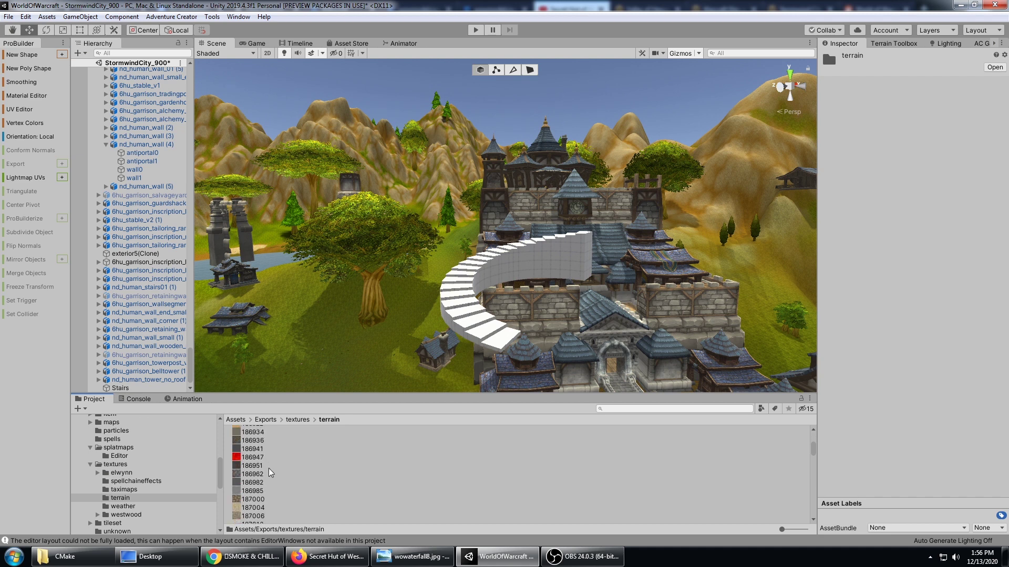
{"action": "left_click", "coordinate": [256, 475]}
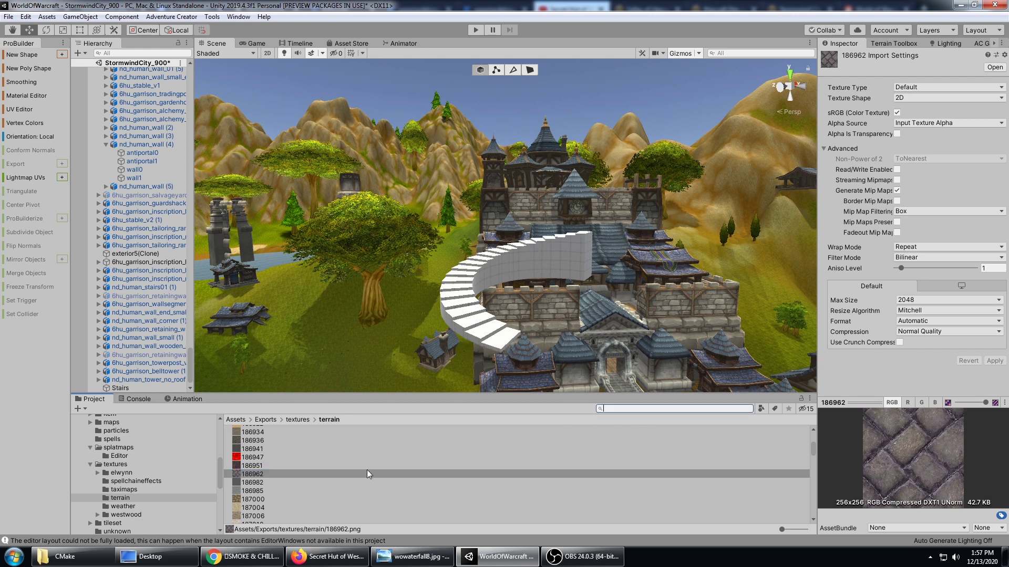
Step: Create a material named 186962 with the 186962 texture as its albedo and apply it to the curved staircase
{"action": "type", "text": "62"}
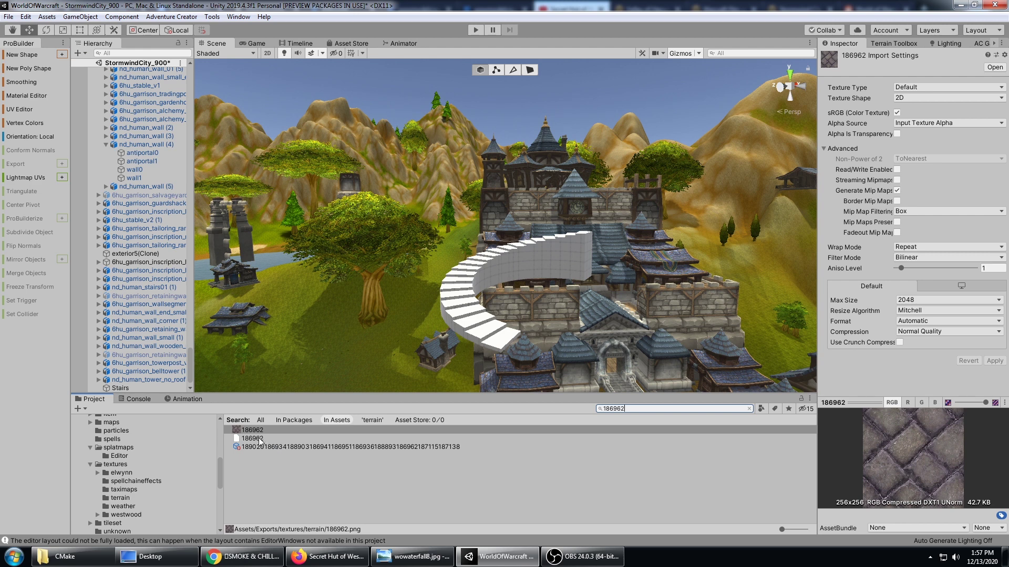
{"action": "left_click", "coordinate": [276, 438]}
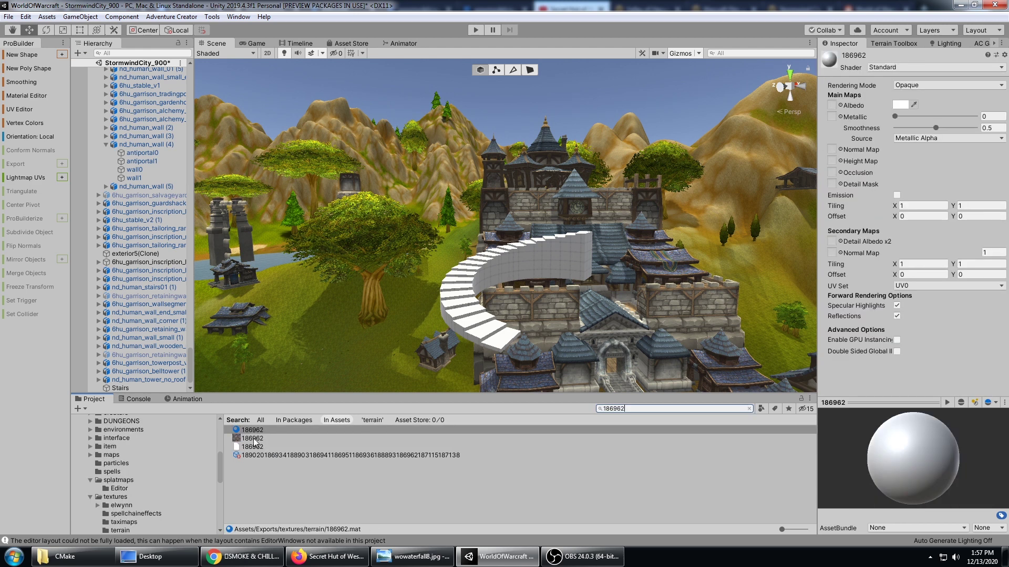
{"action": "left_click_drag", "start_coordinate": [254, 441], "coordinate": [831, 105]}
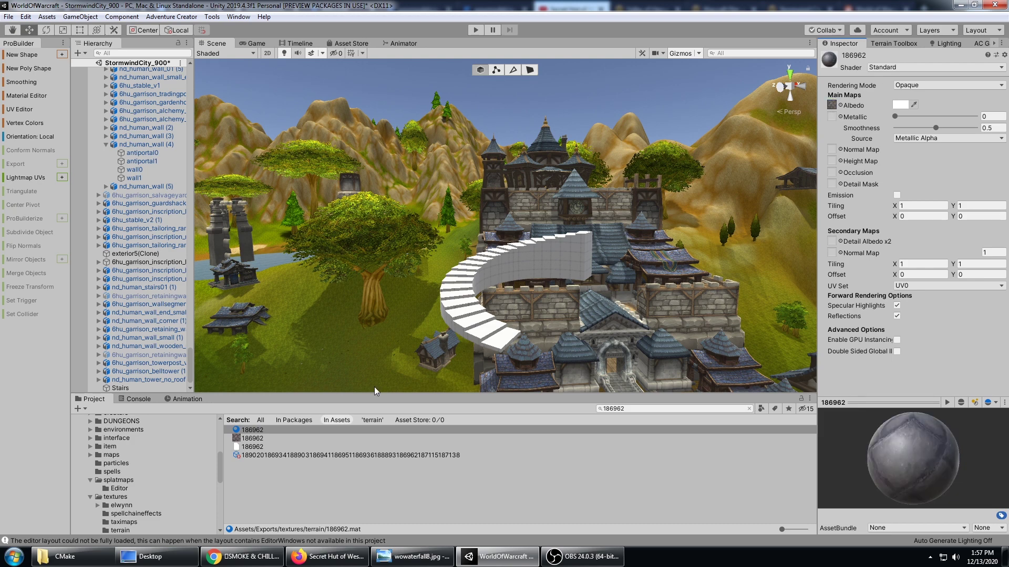
{"action": "left_click_drag", "start_coordinate": [244, 436], "coordinate": [460, 297]}
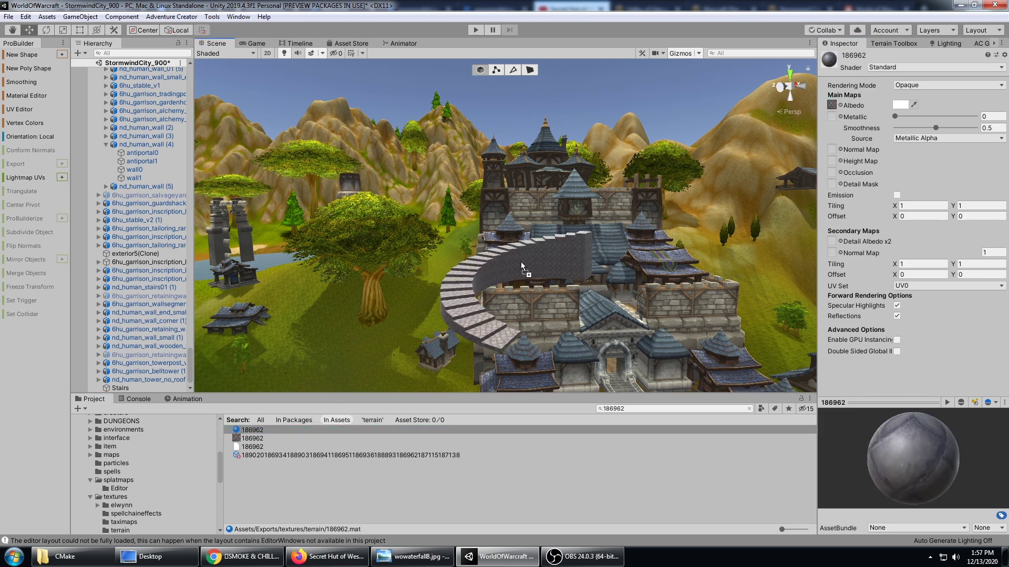
{"action": "left_click_drag", "start_coordinate": [521, 262], "coordinate": [530, 313]}
Step: Examine the stone texture on the staircase's steps and side walls up close and from several sides
{"action": "scroll", "coordinate": [531, 313], "scroll_direction": "up", "scroll_amount": 3}
{"action": "right_click_drag", "start_coordinate": [531, 311], "coordinate": [526, 243]}
{"action": "scroll", "coordinate": [526, 243], "scroll_direction": "up", "scroll_amount": 3}
{"action": "left_click_drag", "start_coordinate": [526, 242], "coordinate": [444, 257], "text": "alt"}
{"action": "scroll", "coordinate": [457, 262], "scroll_direction": "down", "scroll_amount": 2}
{"action": "middle_click_drag", "start_coordinate": [459, 263], "coordinate": [514, 282]}
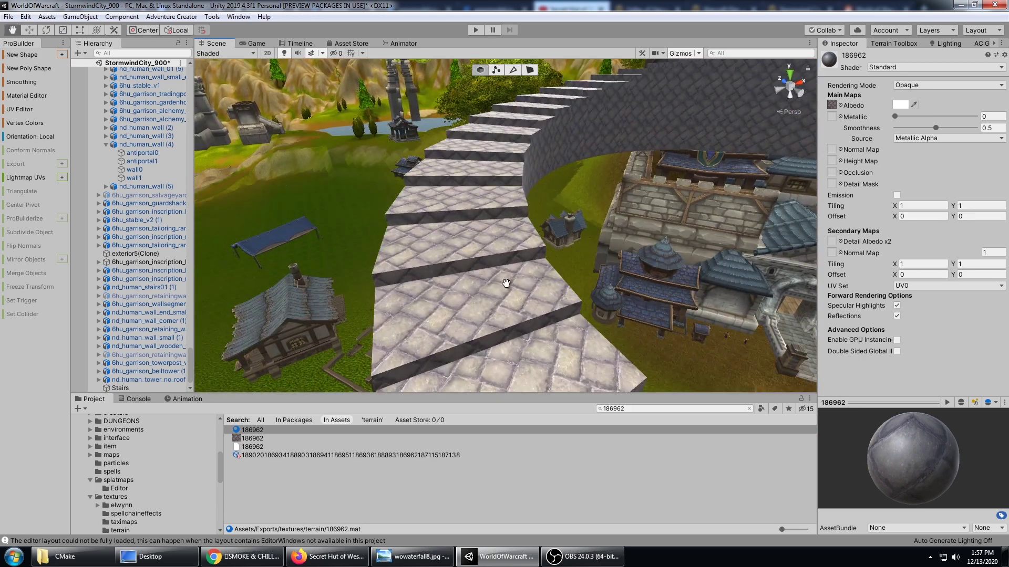
{"action": "right_click_drag", "start_coordinate": [514, 281], "coordinate": [572, 297]}
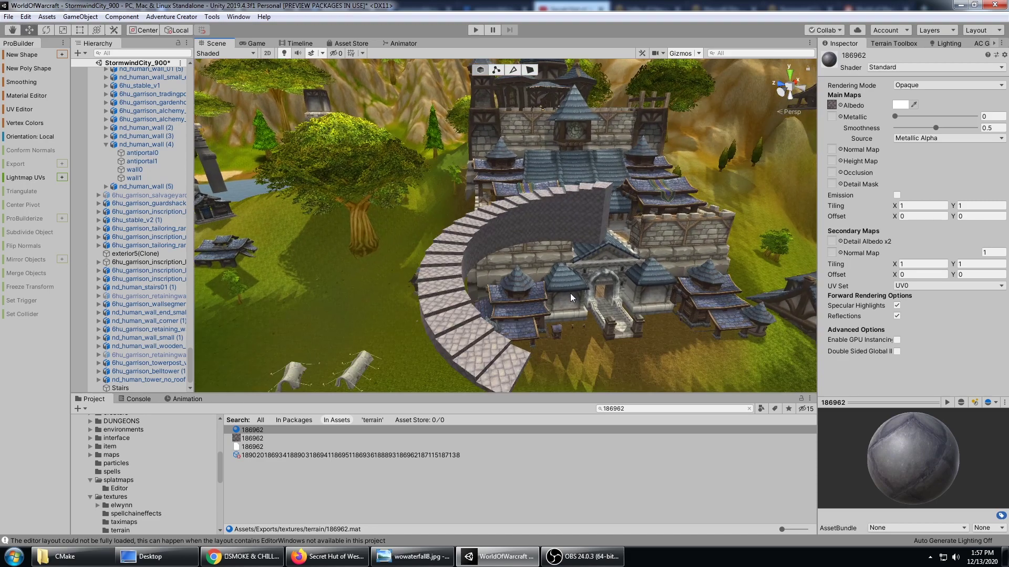
{"action": "left_click", "coordinate": [289, 53]}
{"action": "right_click_drag", "start_coordinate": [581, 207], "coordinate": [519, 177]}
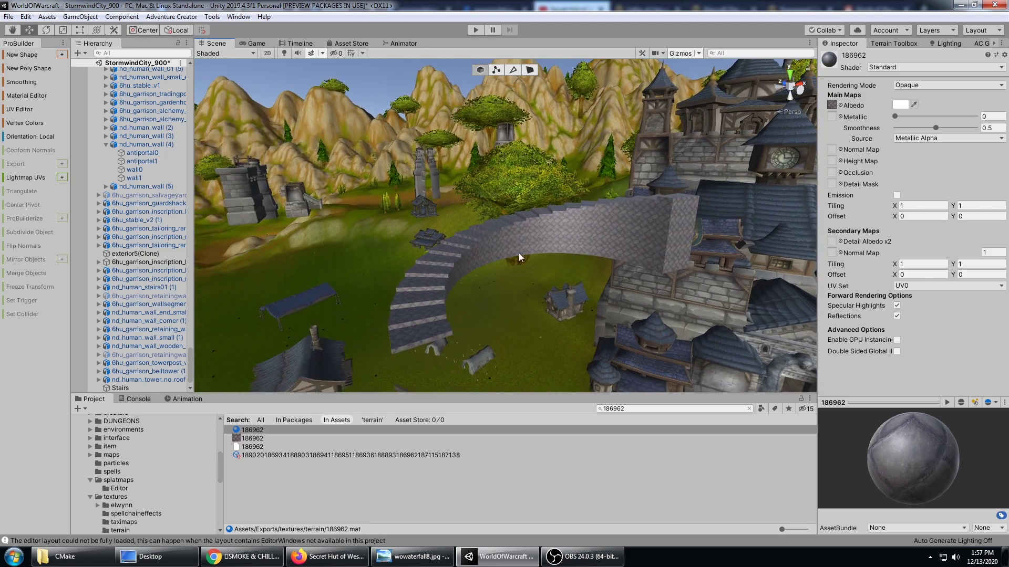
{"action": "left_click", "coordinate": [544, 251]}
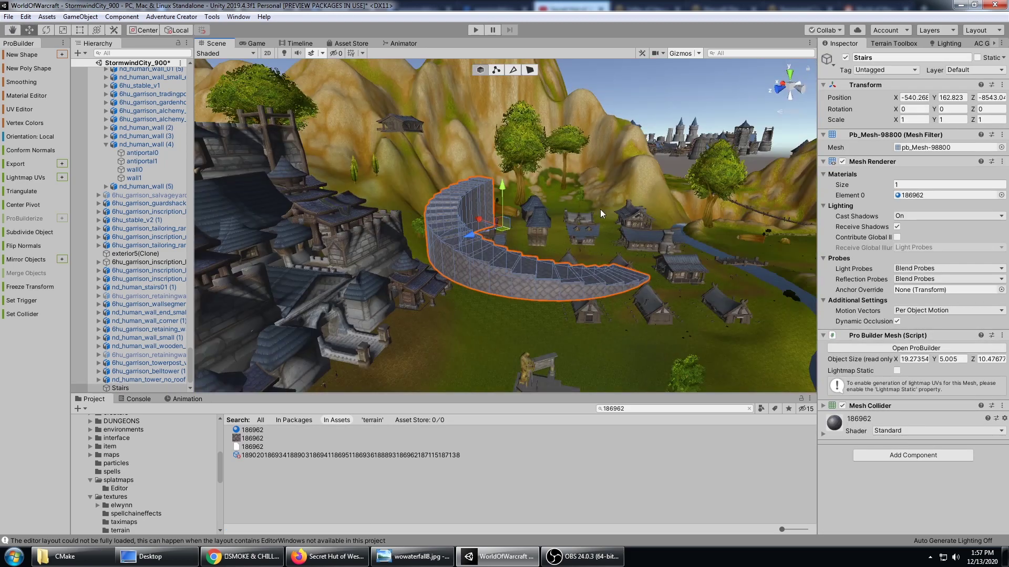
{"action": "left_click", "coordinate": [526, 112]}
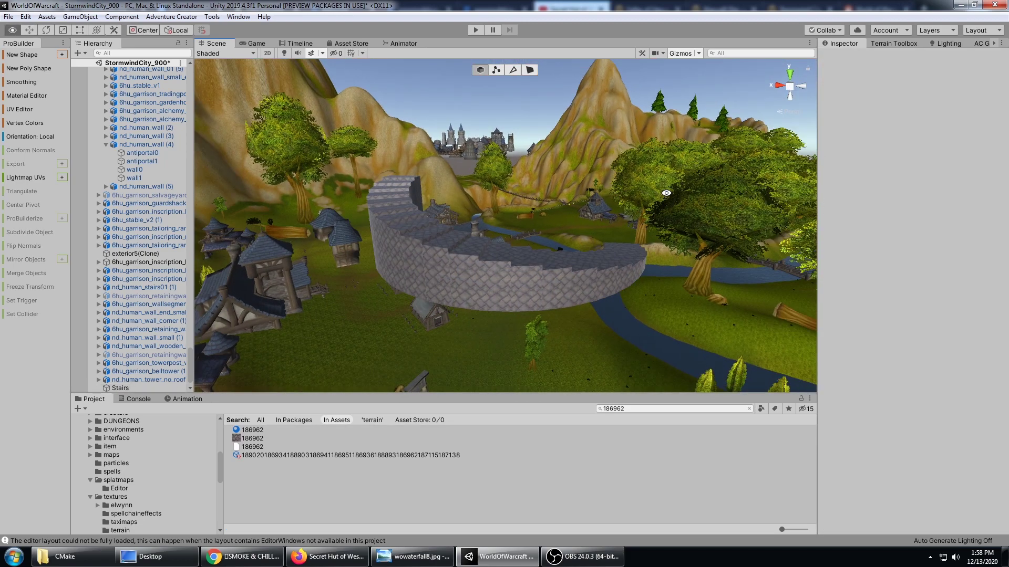